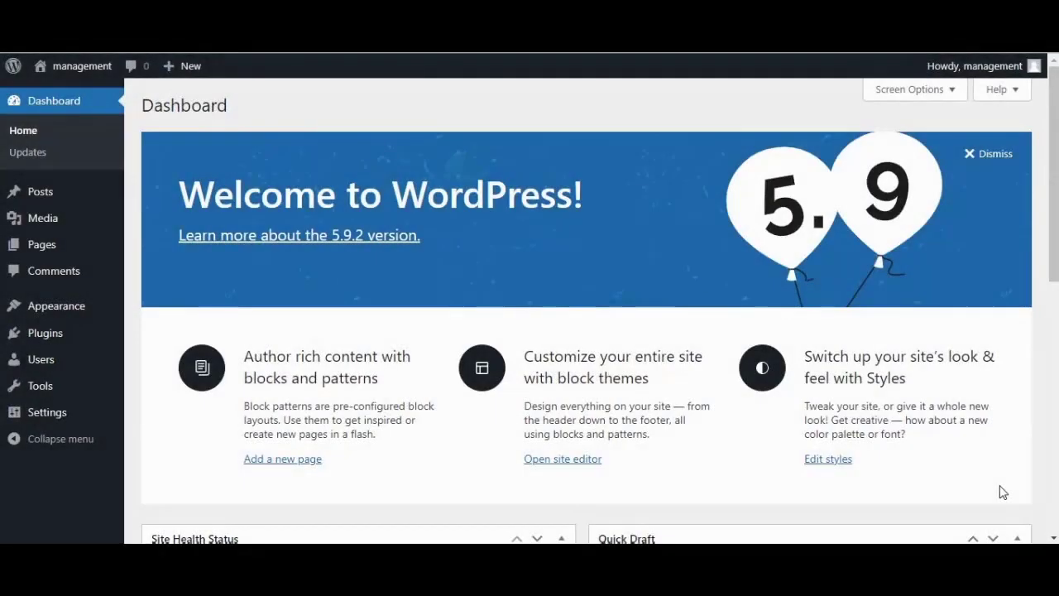
Step: Search the plugin directory for 'Projectopia', then install and activate it
{"action": "mouse_move", "coordinate": [88, 339]}
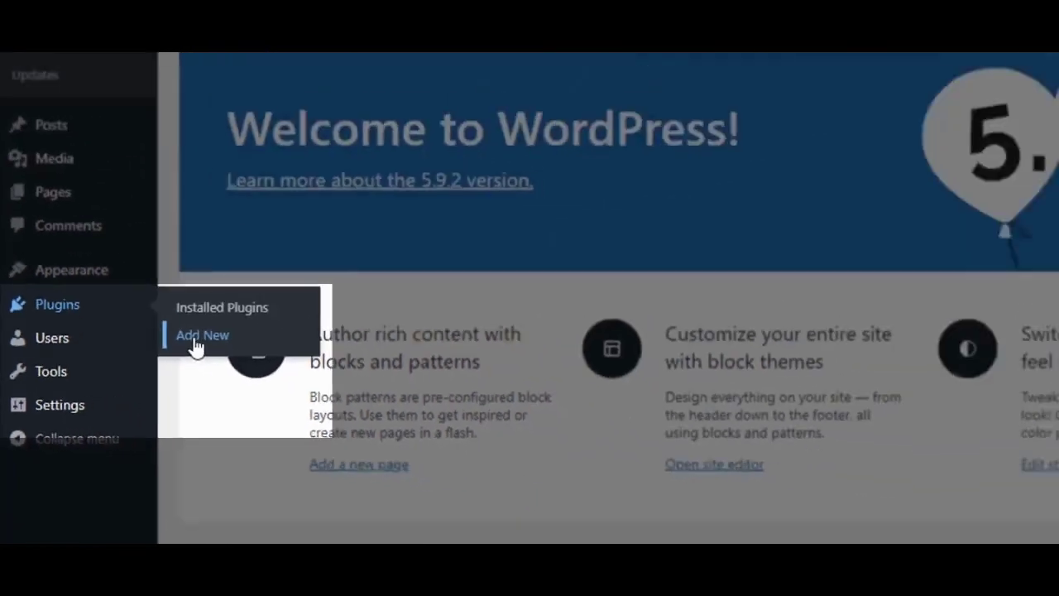
{"action": "left_click", "coordinate": [395, 243]}
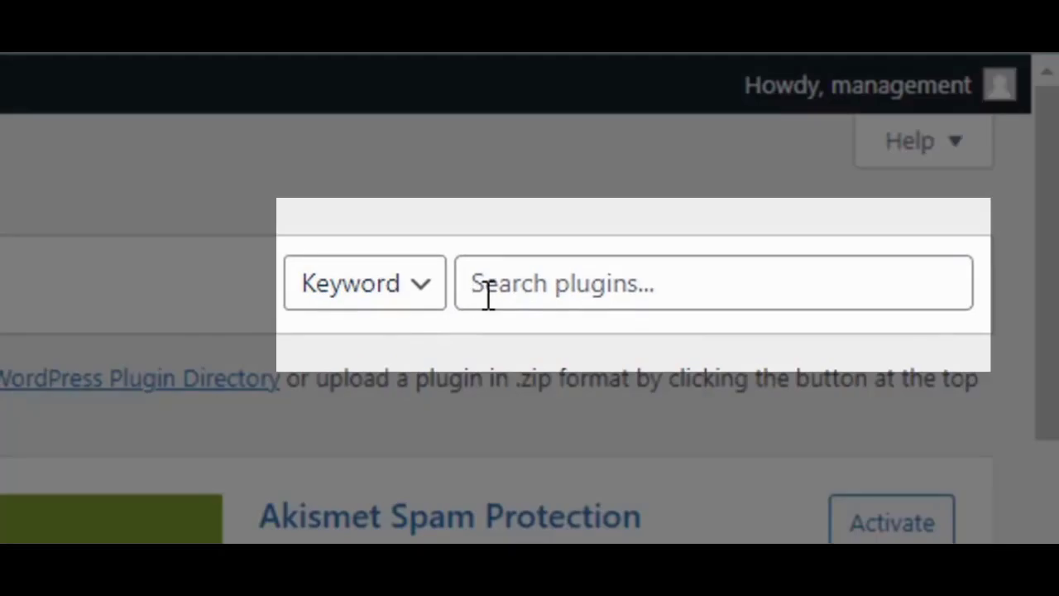
{"action": "left_click", "coordinate": [488, 290]}
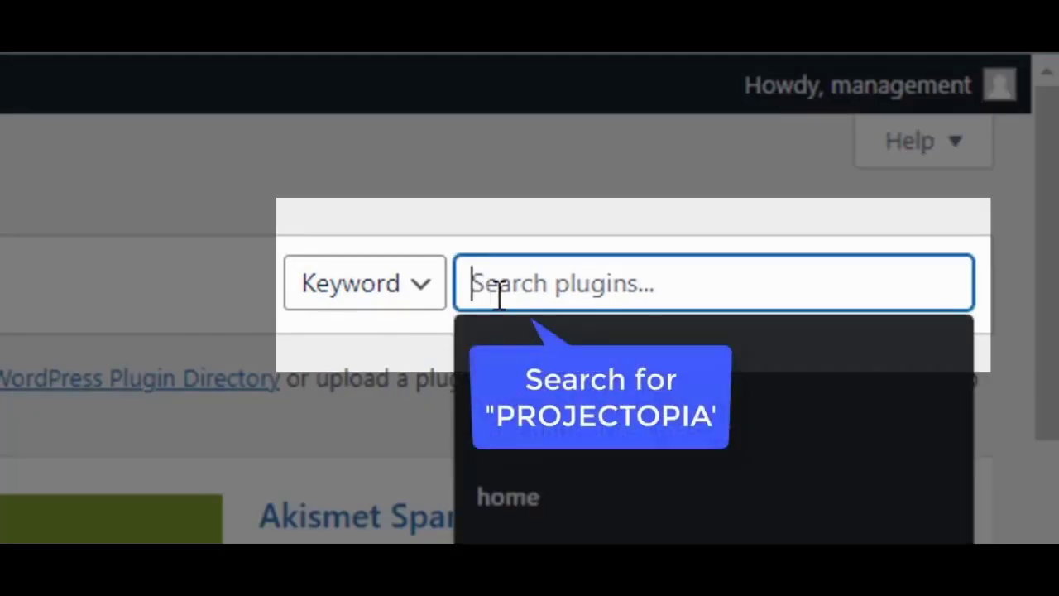
{"action": "type", "text": "Pro"}
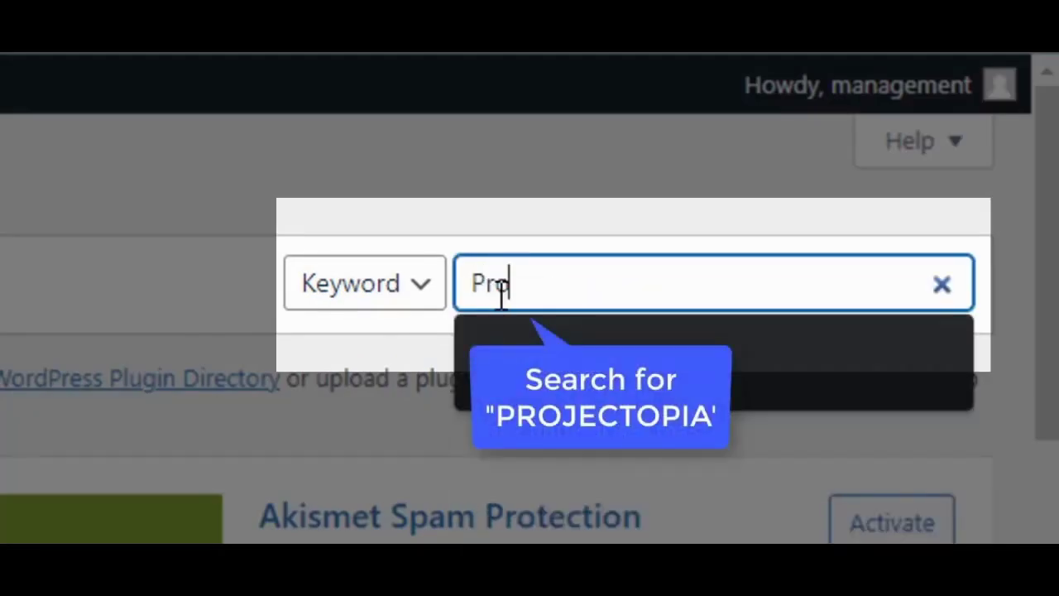
{"action": "type", "text": "jectopia"}
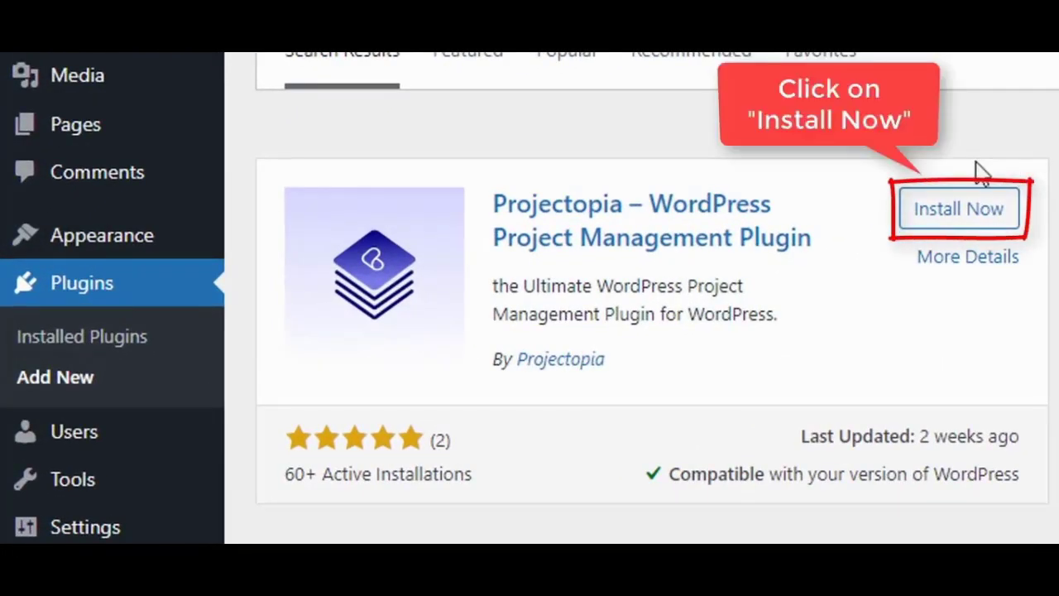
{"action": "left_click", "coordinate": [1012, 218]}
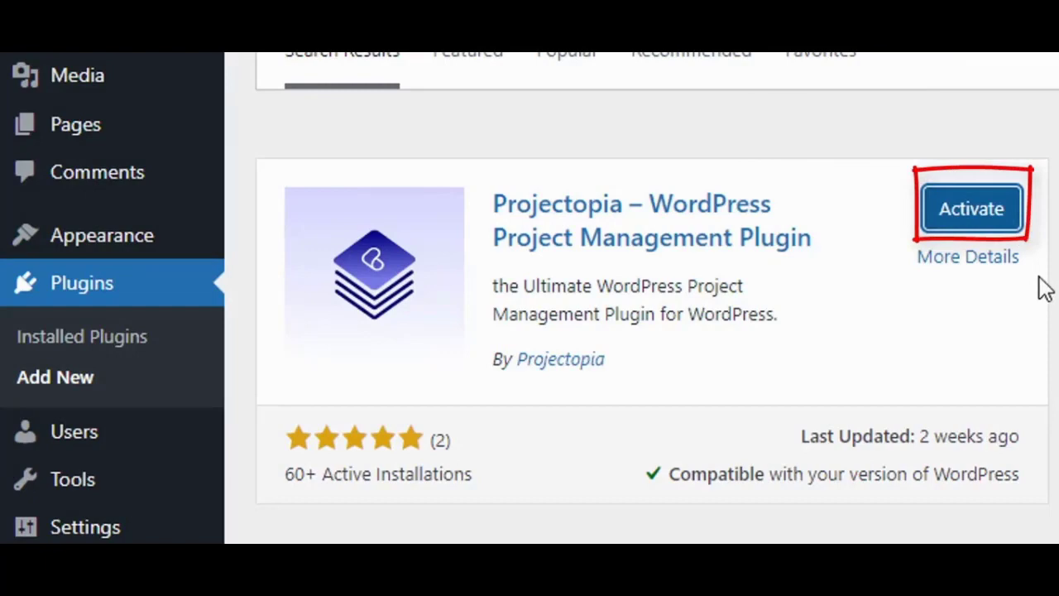
{"action": "left_click", "coordinate": [1010, 218]}
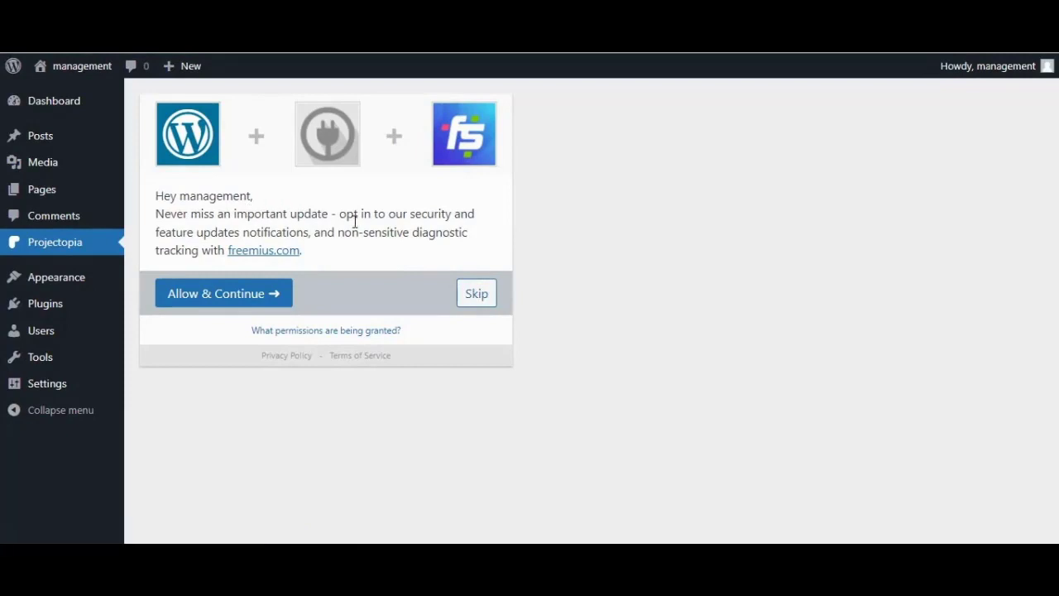
Step: Skip the update opt-in and enter company name Magic Cup Solution with its address, postcode and telephone
{"action": "left_click", "coordinate": [476, 298]}
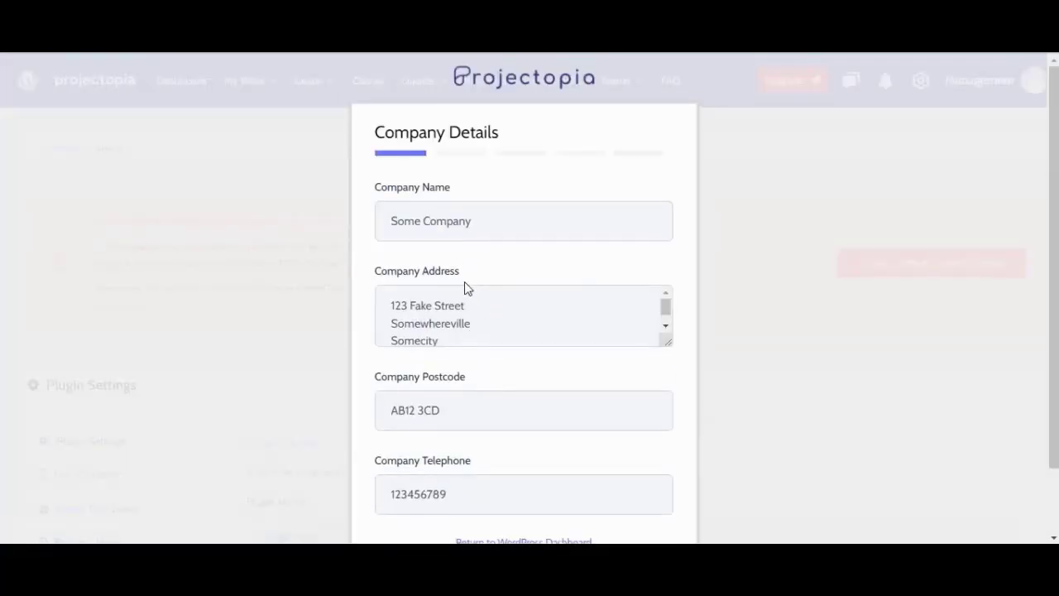
{"action": "scroll", "coordinate": [463, 281], "scroll_direction": "down", "scroll_amount": 2}
{"action": "scroll", "coordinate": [463, 281], "scroll_direction": "up", "scroll_amount": 2}
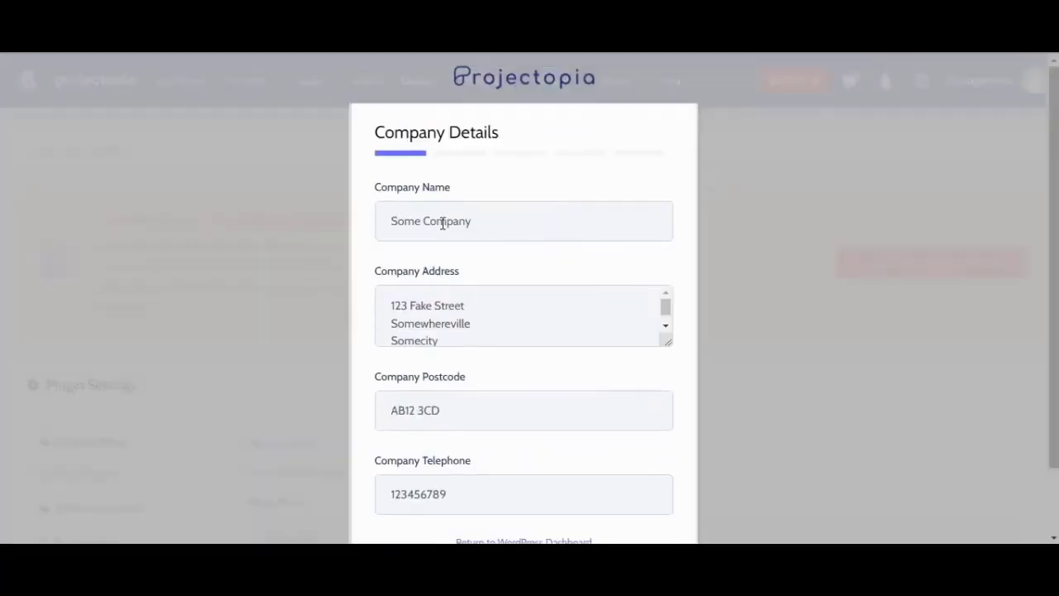
{"action": "triple_click", "coordinate": [442, 221]}
{"action": "type", "text": "Magic Cup Solution"}
{"action": "left_click", "coordinate": [442, 336]}
{"action": "key", "text": "ctrl+a"}
{"action": "type", "text": "23 somewhere in the world Some Country Some City"}
{"action": "triple_click", "coordinate": [406, 409]}
{"action": "type", "text": "SM25 3CD"}
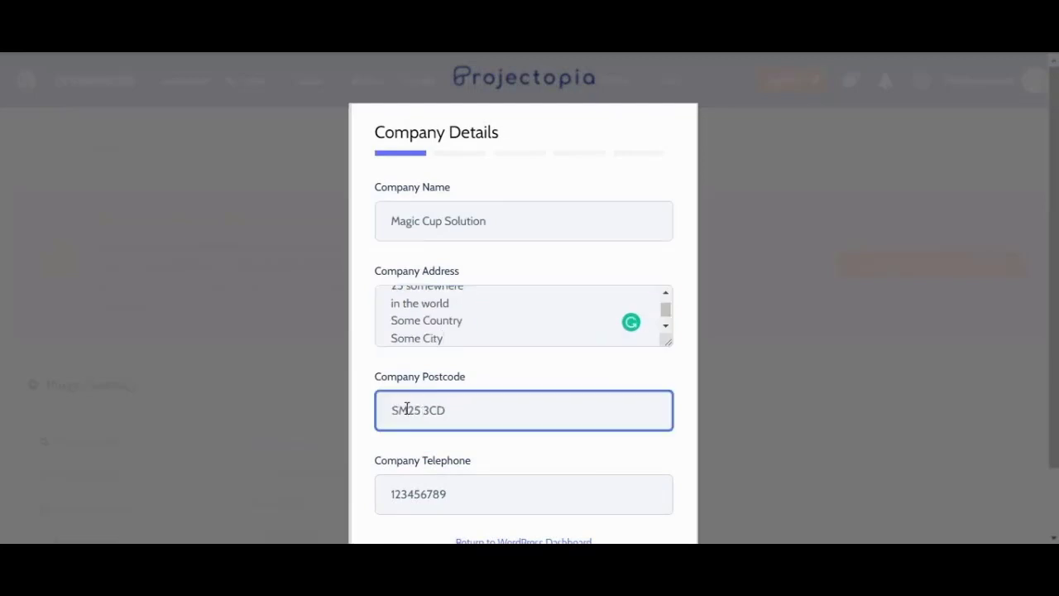
{"action": "key", "text": "Tab"}
{"action": "left_click", "coordinate": [645, 506]}
Step: Fill in the sales, accounts and support e-mail addresses and continue to the currency settings
{"action": "left_click", "coordinate": [482, 224]}
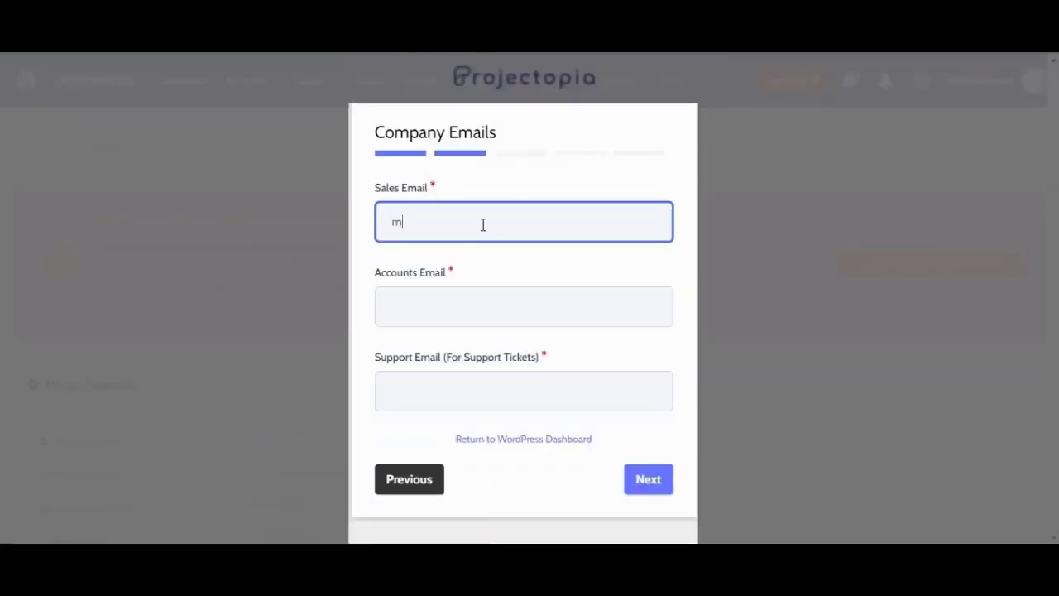
{"action": "left_click", "coordinate": [459, 302]}
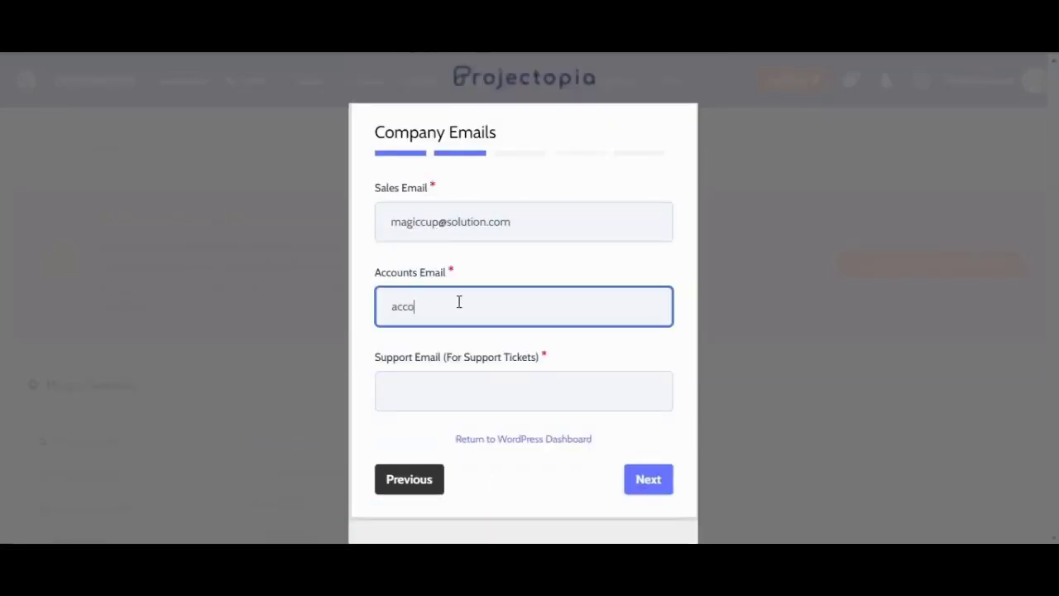
{"action": "left_click", "coordinate": [449, 392]}
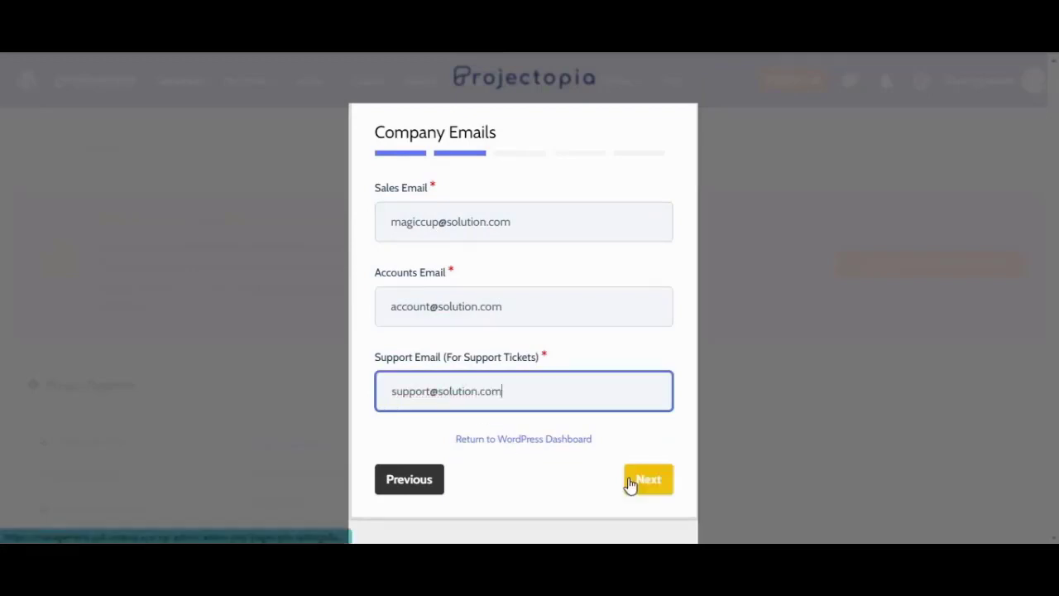
{"action": "left_click", "coordinate": [630, 482]}
{"action": "left_click", "coordinate": [407, 223]}
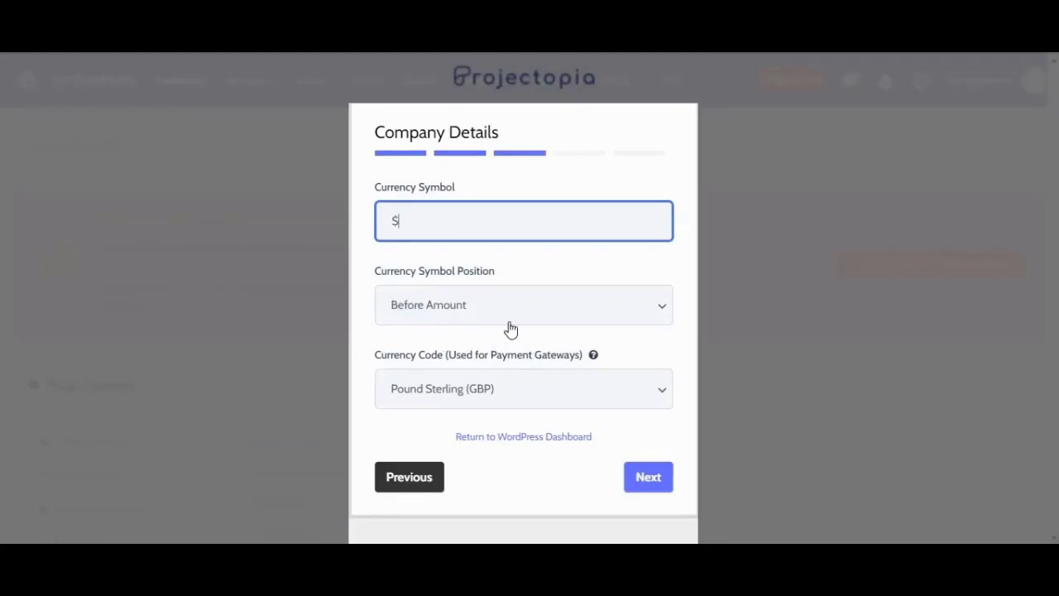
Step: Place the currency symbol before the amount and set the currency code to U.S. Dollar (USD)
{"action": "left_click", "coordinate": [579, 317]}
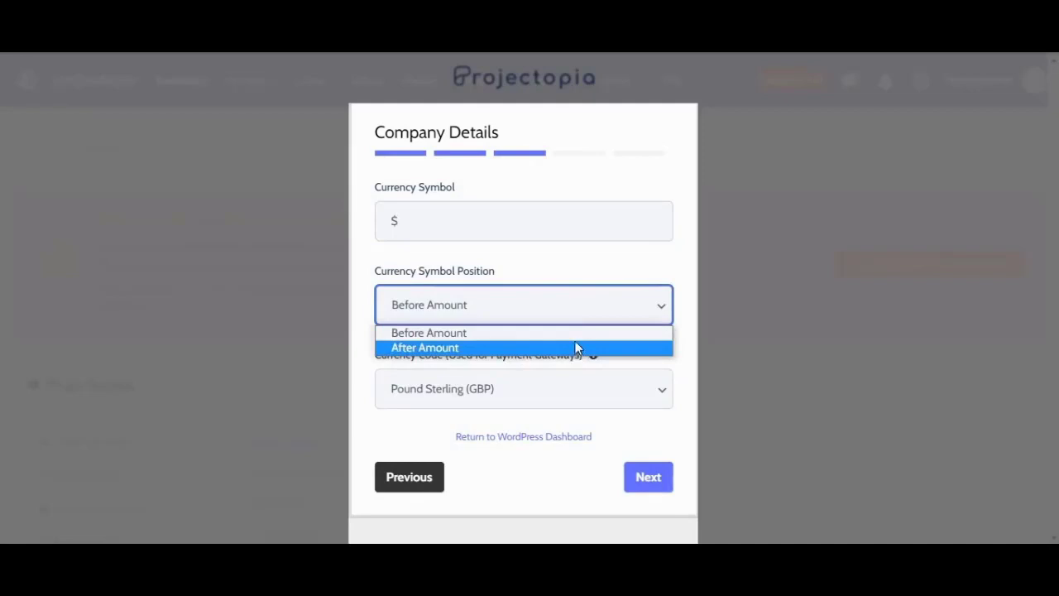
{"action": "left_click", "coordinate": [574, 335]}
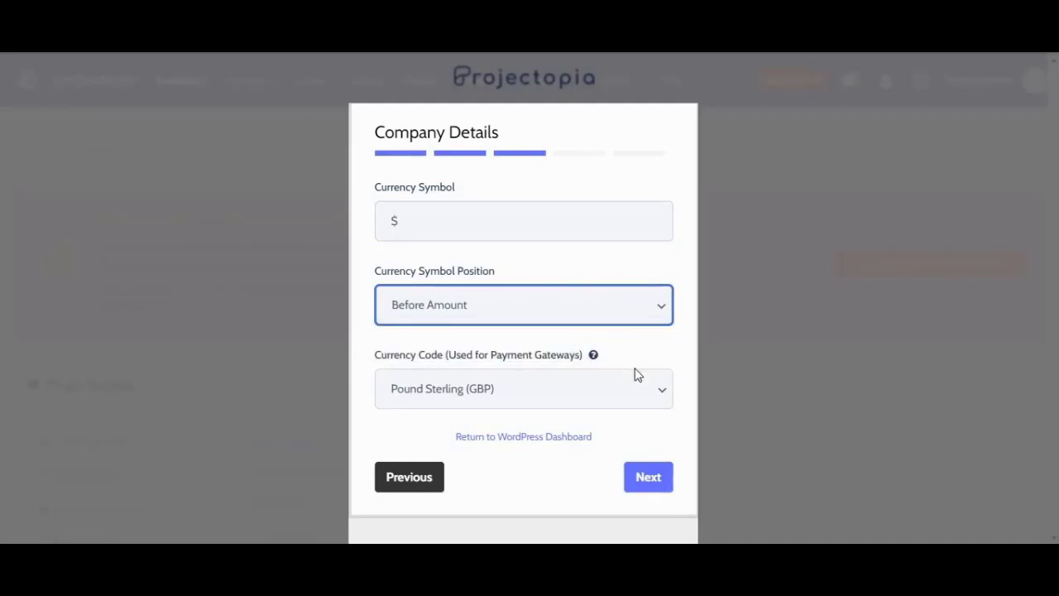
{"action": "left_click", "coordinate": [641, 389]}
{"action": "key", "text": "u"}
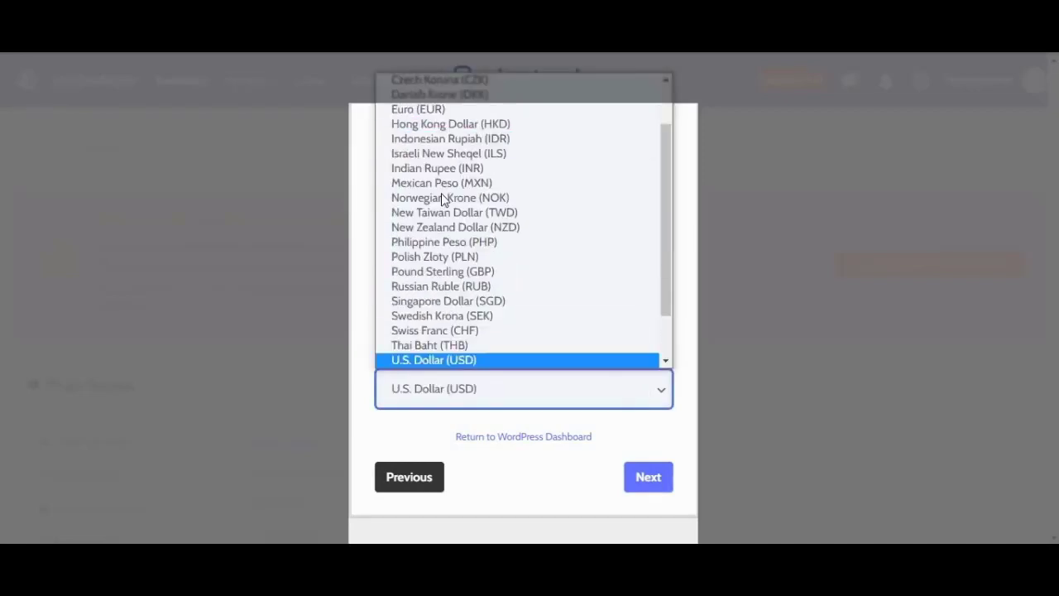
{"action": "key", "text": "Return"}
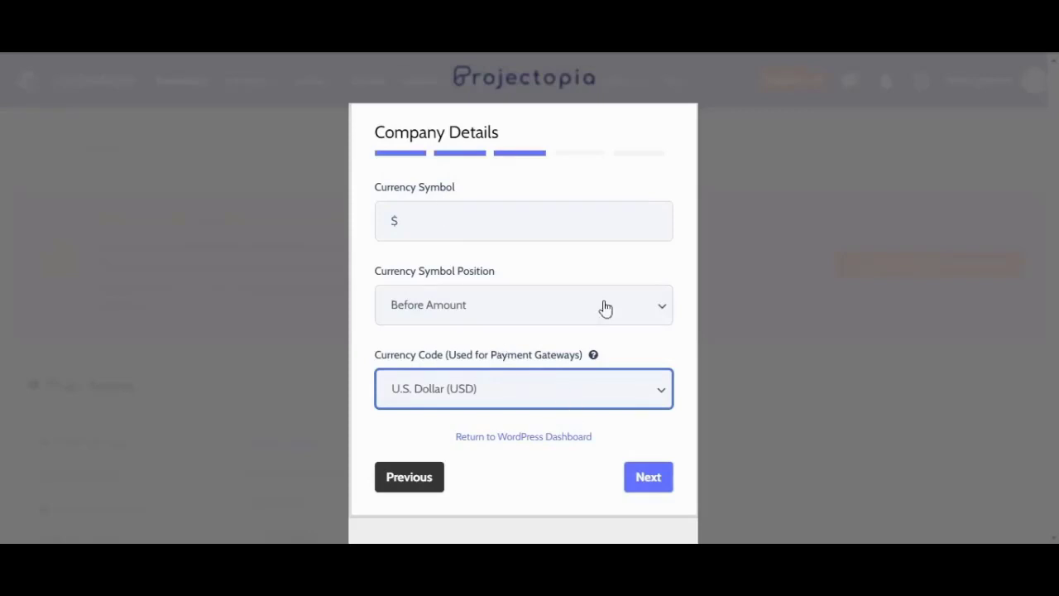
{"action": "left_click", "coordinate": [650, 479]}
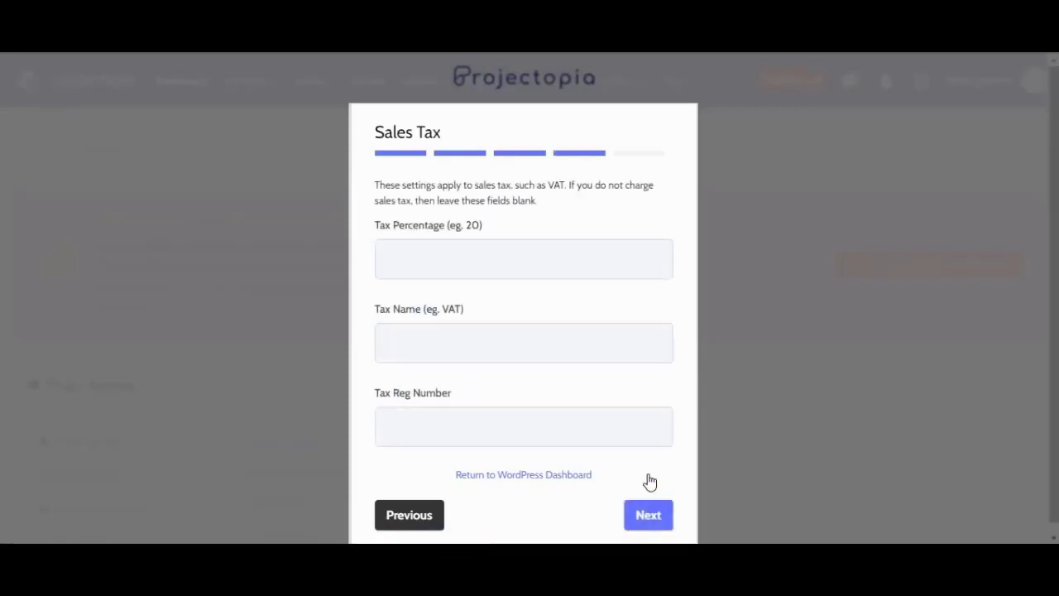
Step: Leave the sales tax name and registration number blank and continue to payment gateways
{"action": "scroll", "coordinate": [518, 273], "scroll_direction": "down", "scroll_amount": 1}
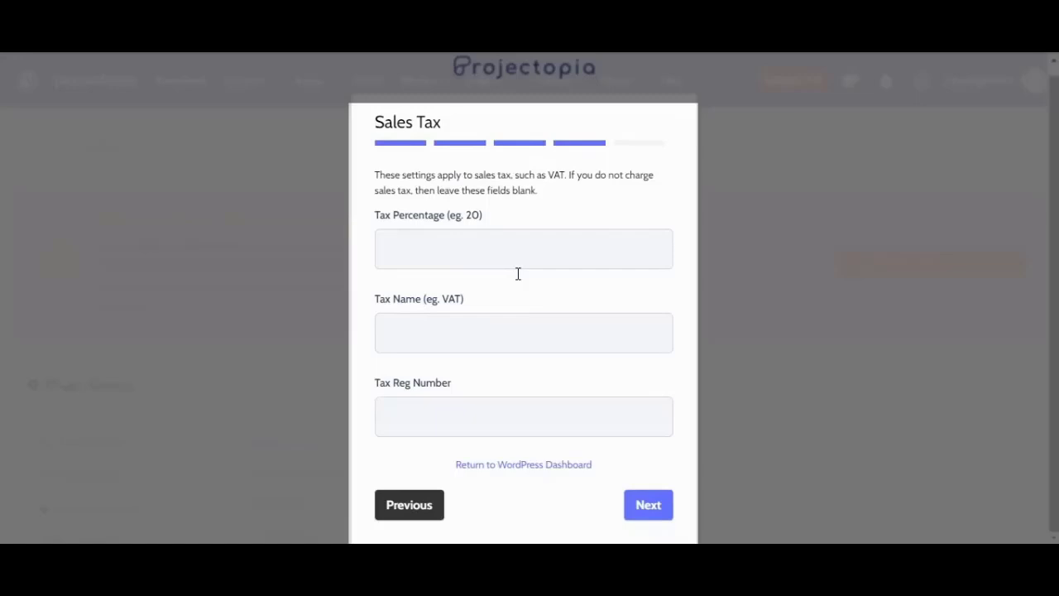
{"action": "left_click", "coordinate": [481, 337]}
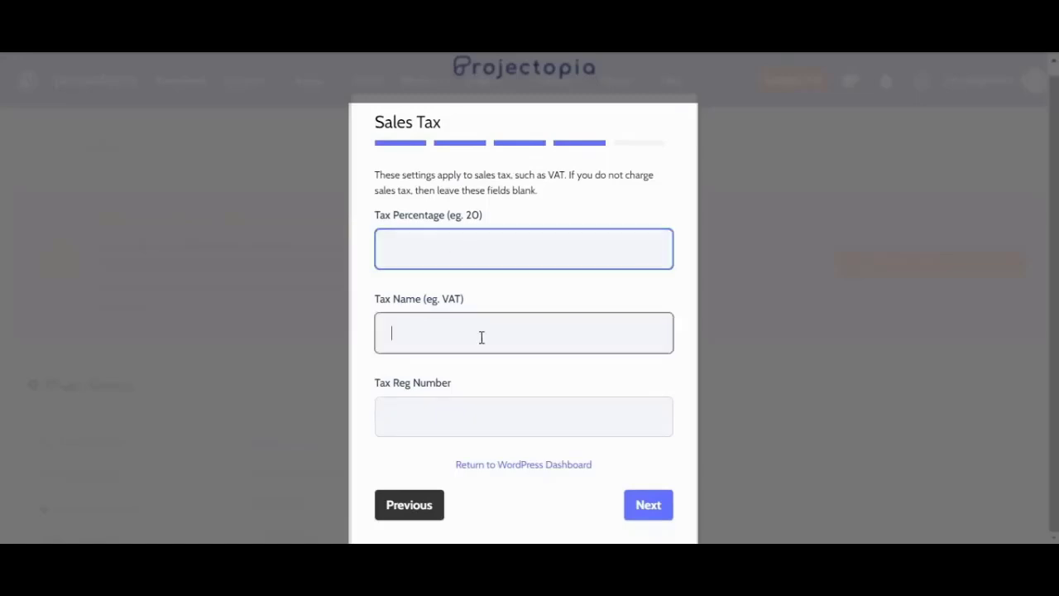
{"action": "left_click", "coordinate": [494, 406]}
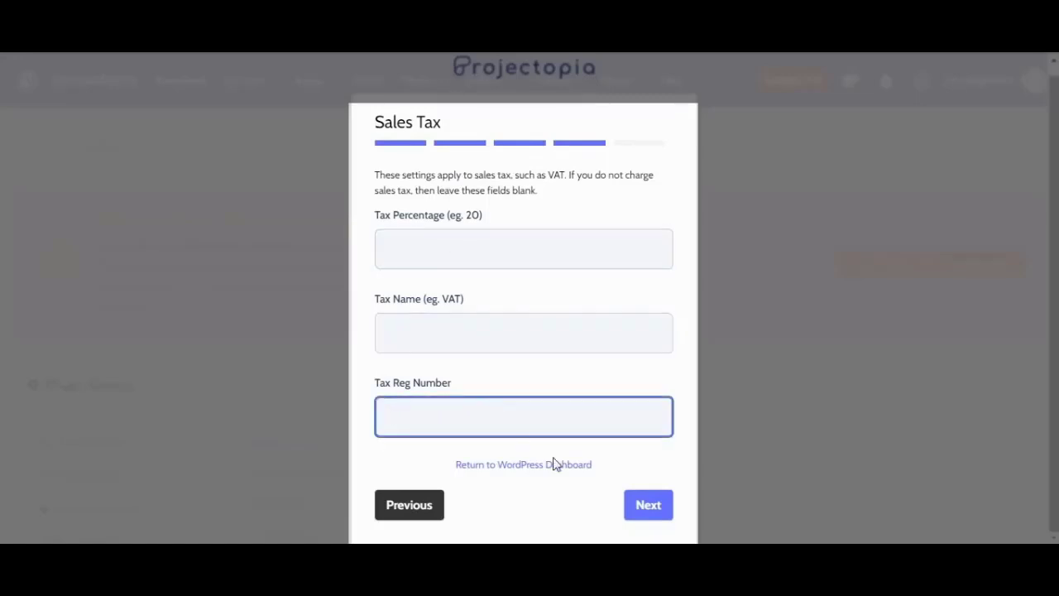
{"action": "left_click", "coordinate": [649, 513]}
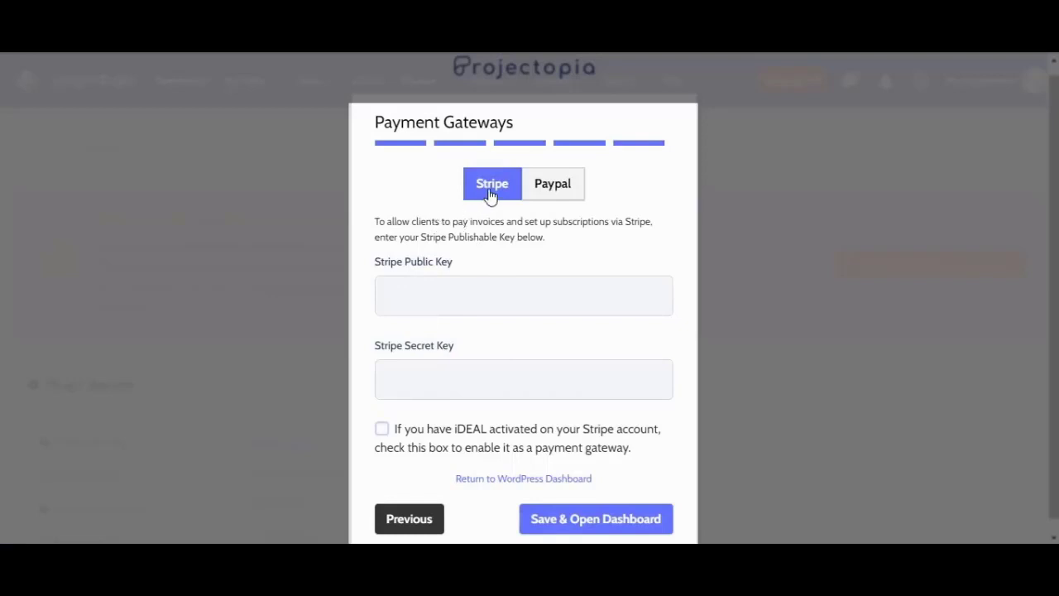
Step: Leave the Stripe public and secret keys empty and enable iDEAL
{"action": "left_click", "coordinate": [423, 298]}
{"action": "left_click", "coordinate": [484, 376]}
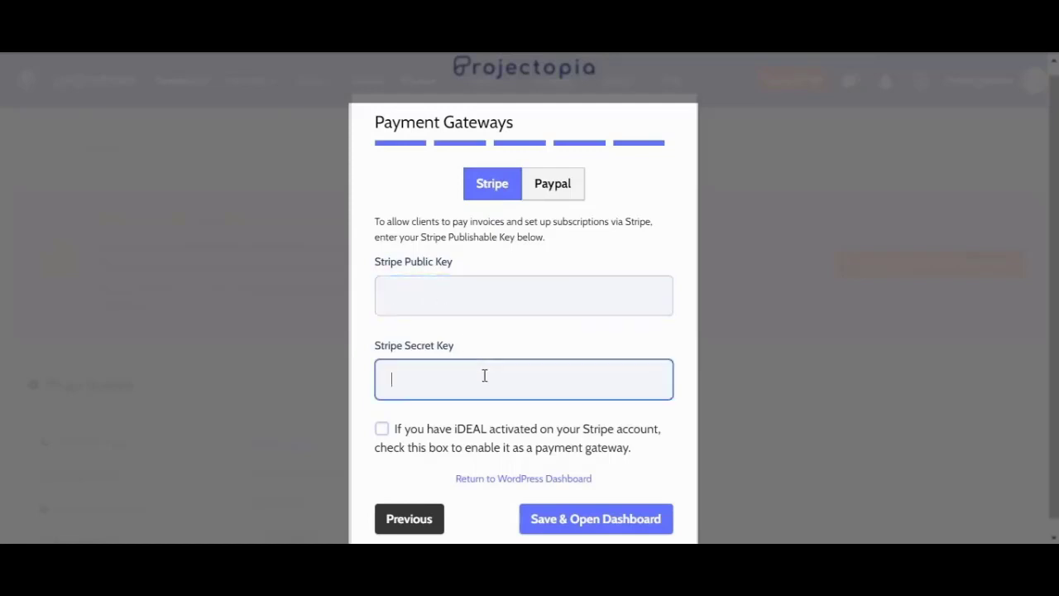
{"action": "left_click", "coordinate": [381, 430]}
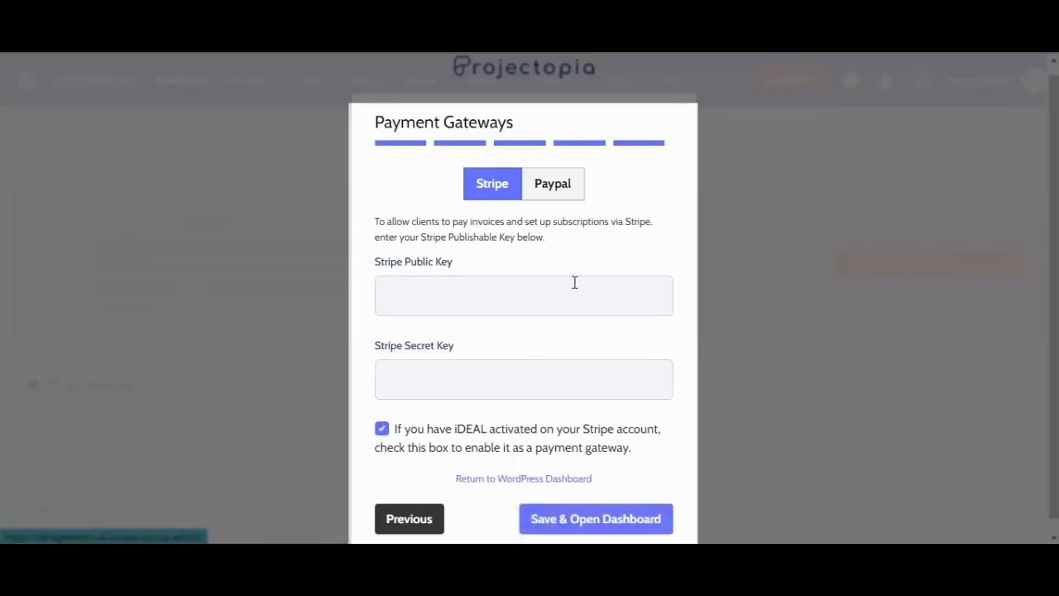
Step: Show the PayPal settings, leaving its e-mail, API username, password and signature empty
{"action": "left_click", "coordinate": [571, 196]}
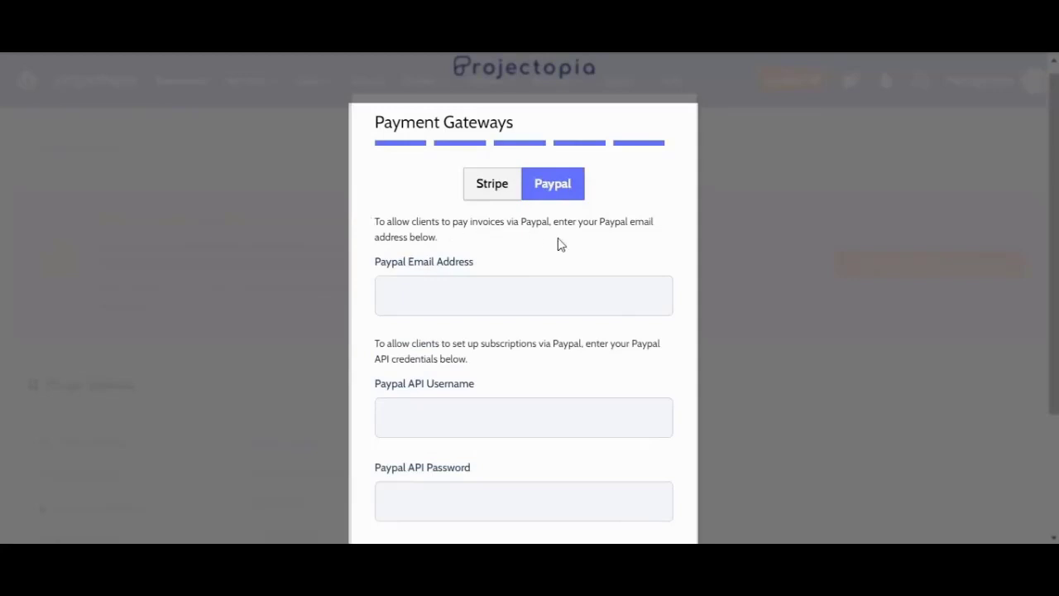
{"action": "left_click", "coordinate": [454, 300]}
{"action": "scroll", "coordinate": [478, 359], "scroll_direction": "down", "scroll_amount": 2}
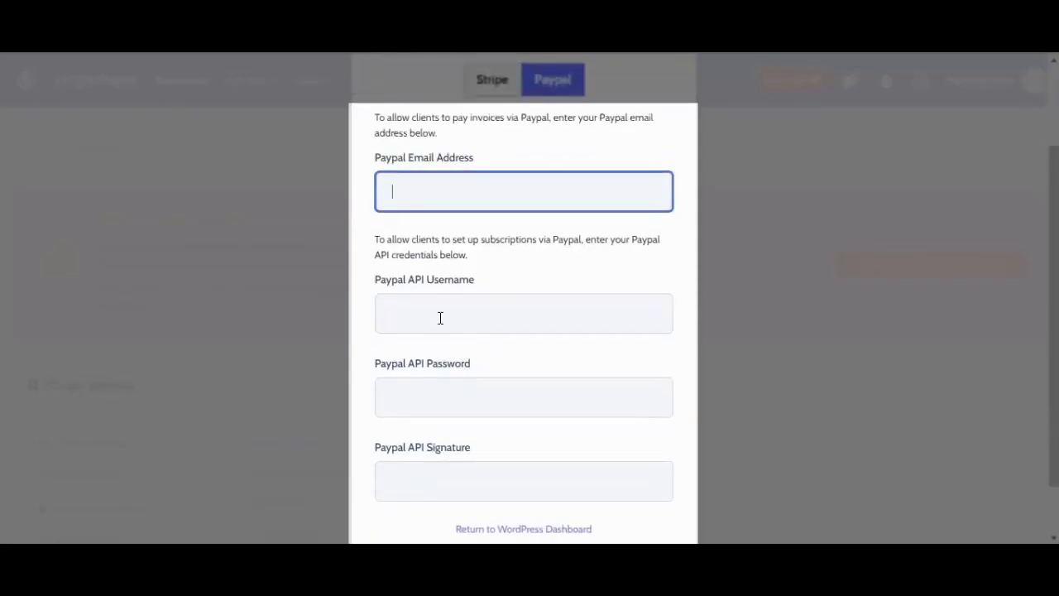
{"action": "left_click", "coordinate": [440, 318]}
{"action": "scroll", "coordinate": [434, 320], "scroll_direction": "down", "scroll_amount": 1}
{"action": "left_click", "coordinate": [425, 325]}
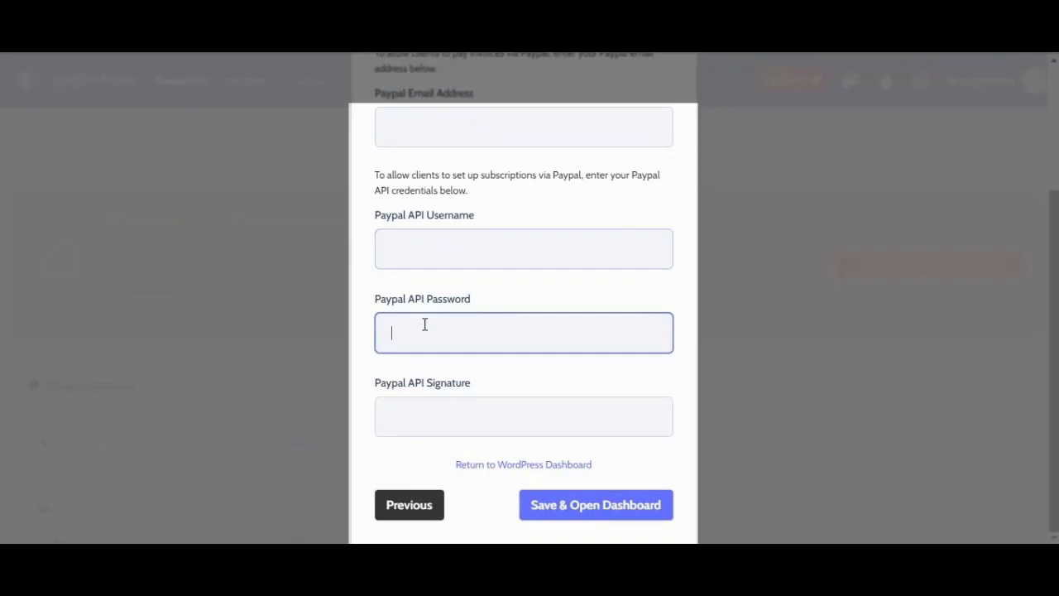
{"action": "left_click", "coordinate": [447, 413]}
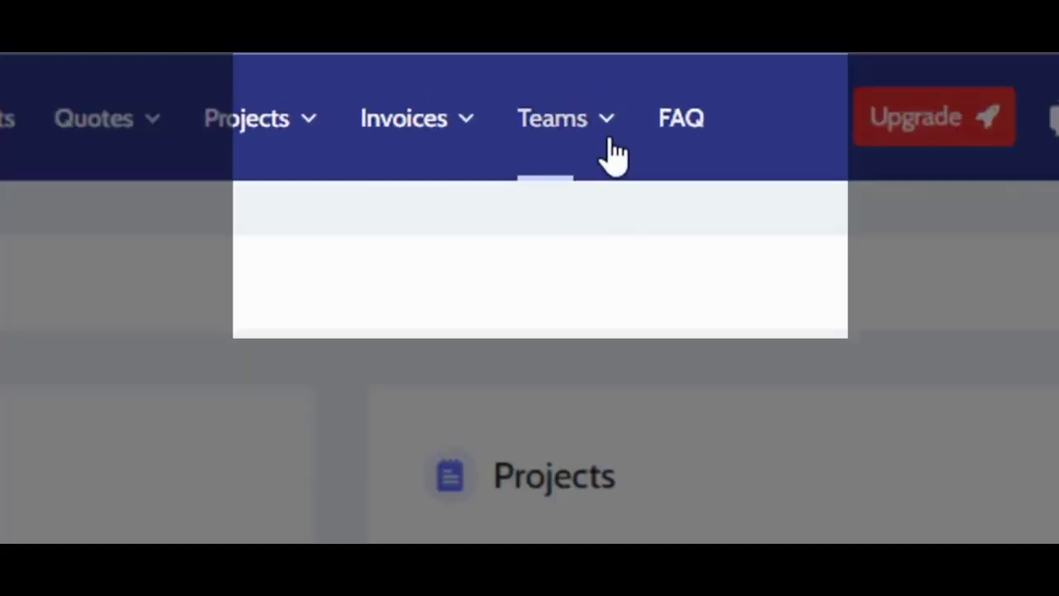
Step: Open the Team Members list from the Teams menu
{"action": "left_click", "coordinate": [628, 90]}
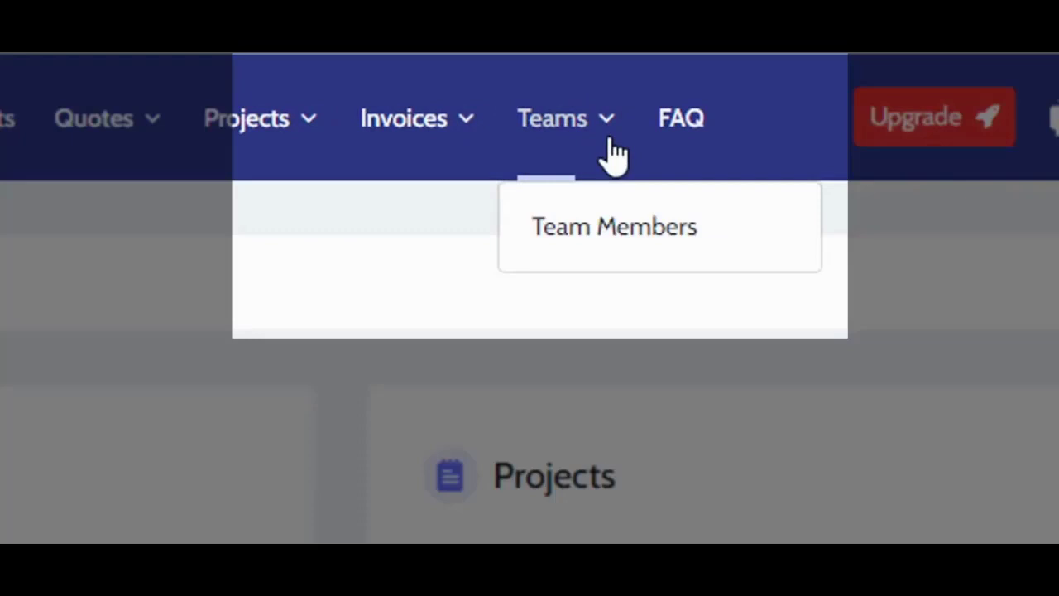
{"action": "left_click", "coordinate": [614, 228]}
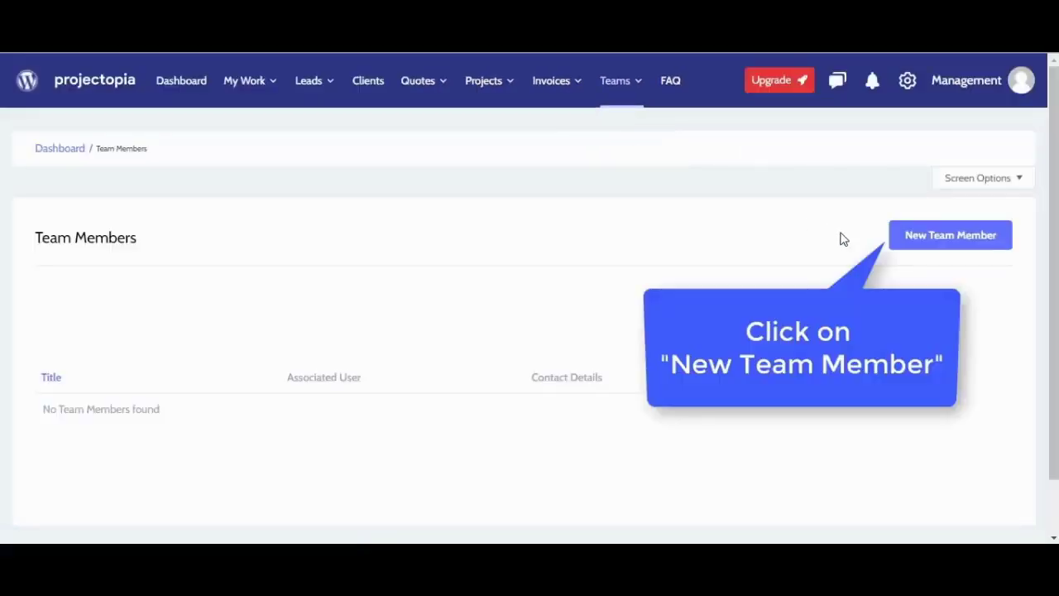
Step: Add a Web developer team member with name, e-mail and phone, then start and save a second member
{"action": "left_click", "coordinate": [912, 248]}
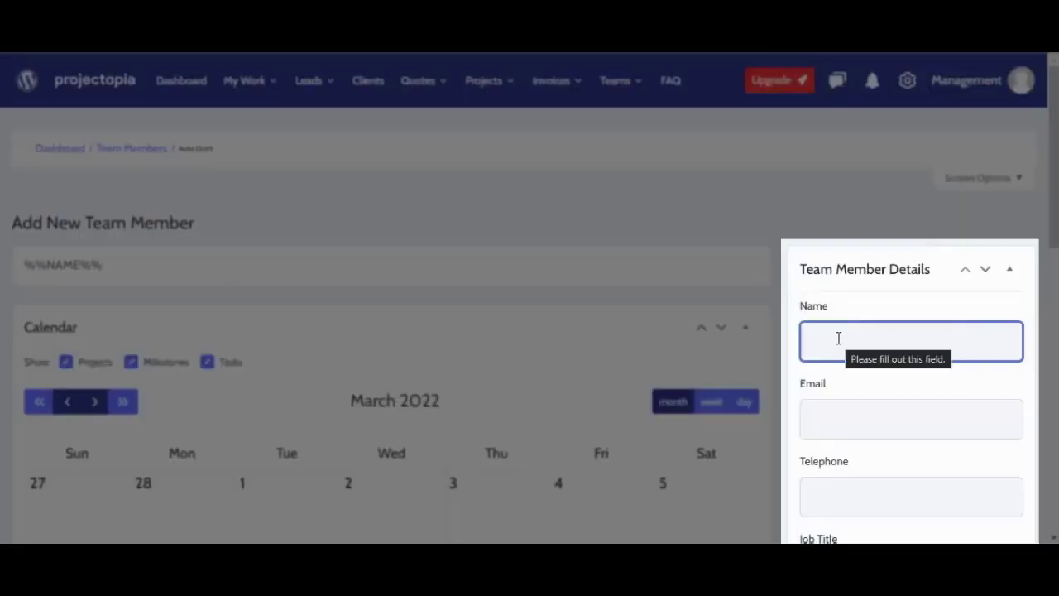
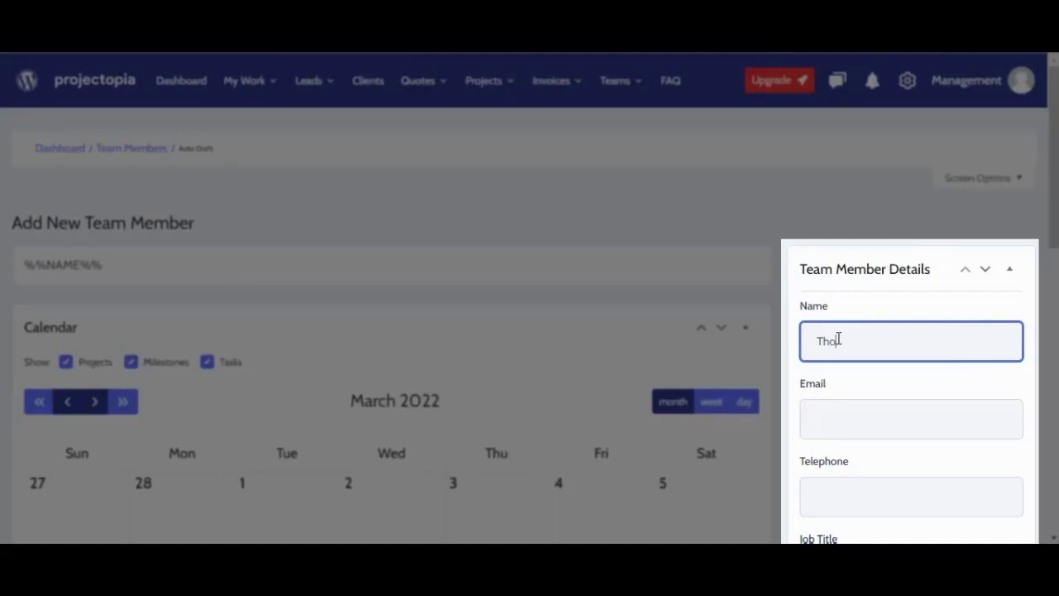
{"action": "left_click", "coordinate": [848, 409]}
{"action": "key", "text": "Tab"}
{"action": "key", "text": "Tab"}
{"action": "type", "text": "Web developer"}
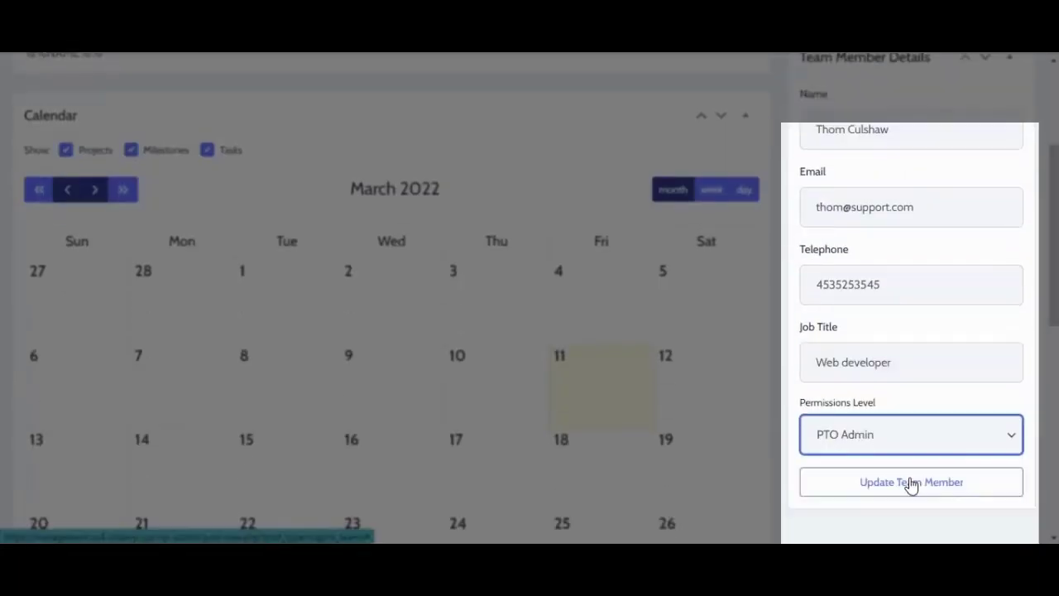
{"action": "left_click", "coordinate": [911, 483]}
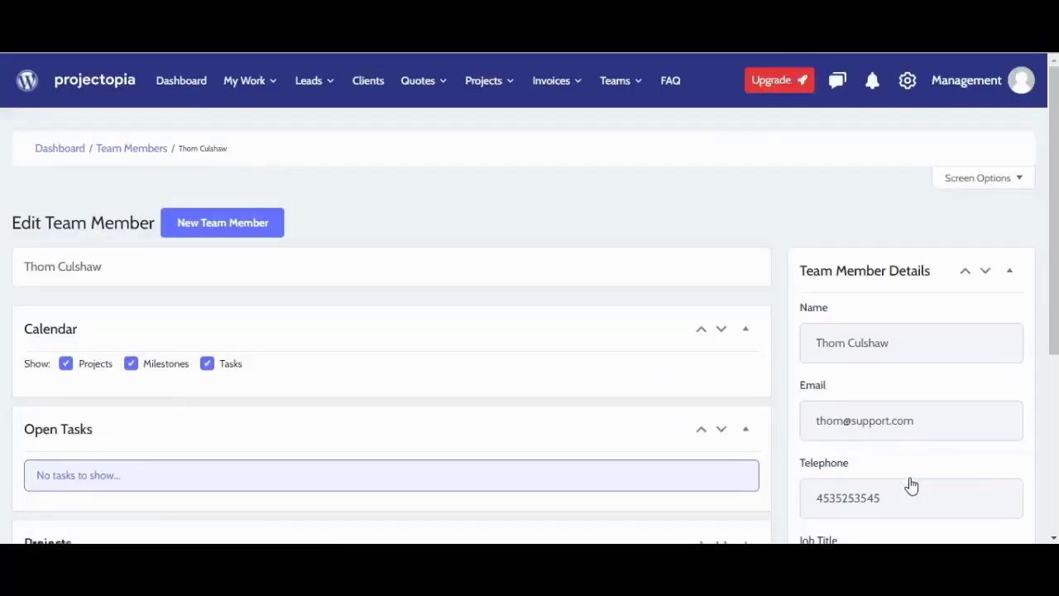
{"action": "left_click", "coordinate": [249, 225]}
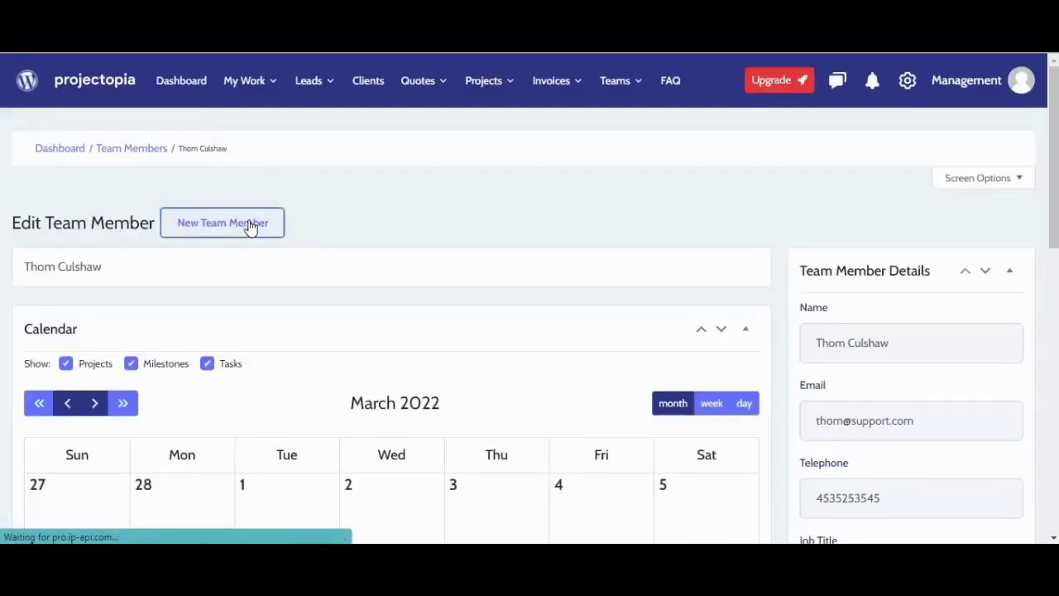
{"action": "left_click", "coordinate": [882, 326]}
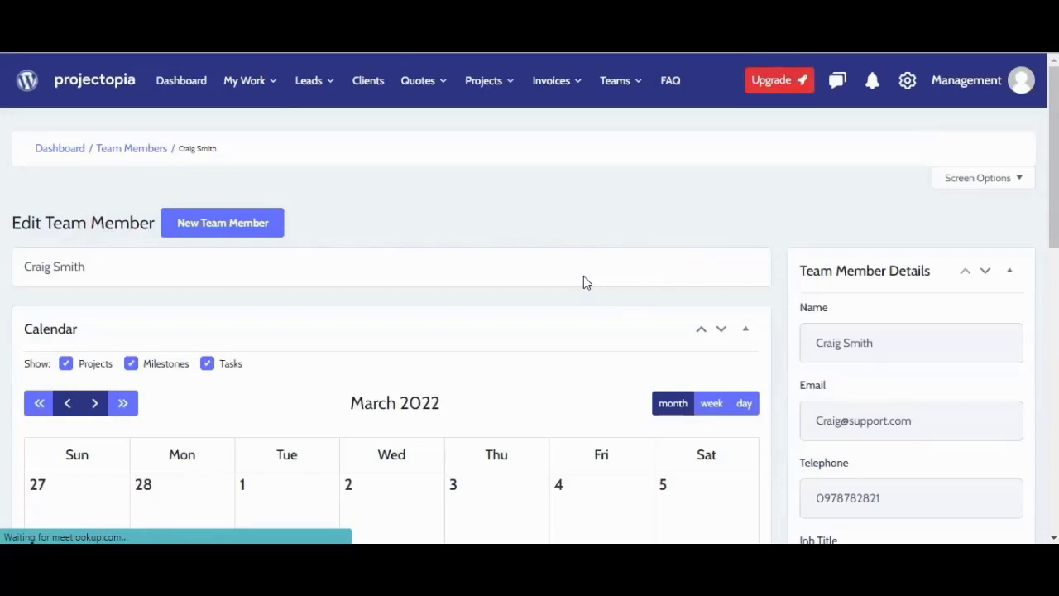
Step: Return to Team Members, review the second member's details page, and go back to the list
{"action": "left_click", "coordinate": [130, 151]}
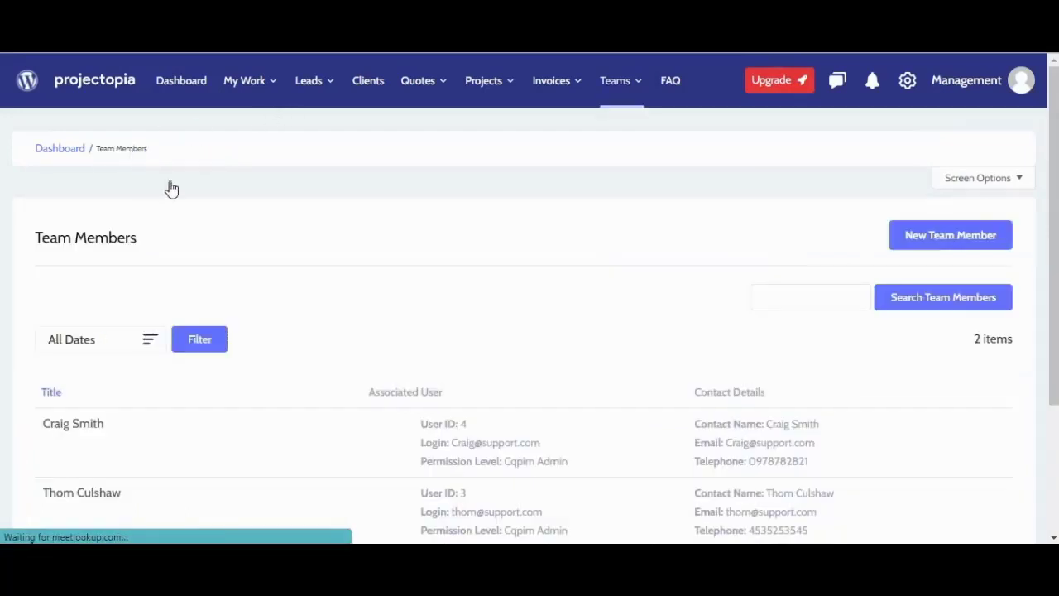
{"action": "scroll", "coordinate": [307, 400], "scroll_direction": "down", "scroll_amount": 2}
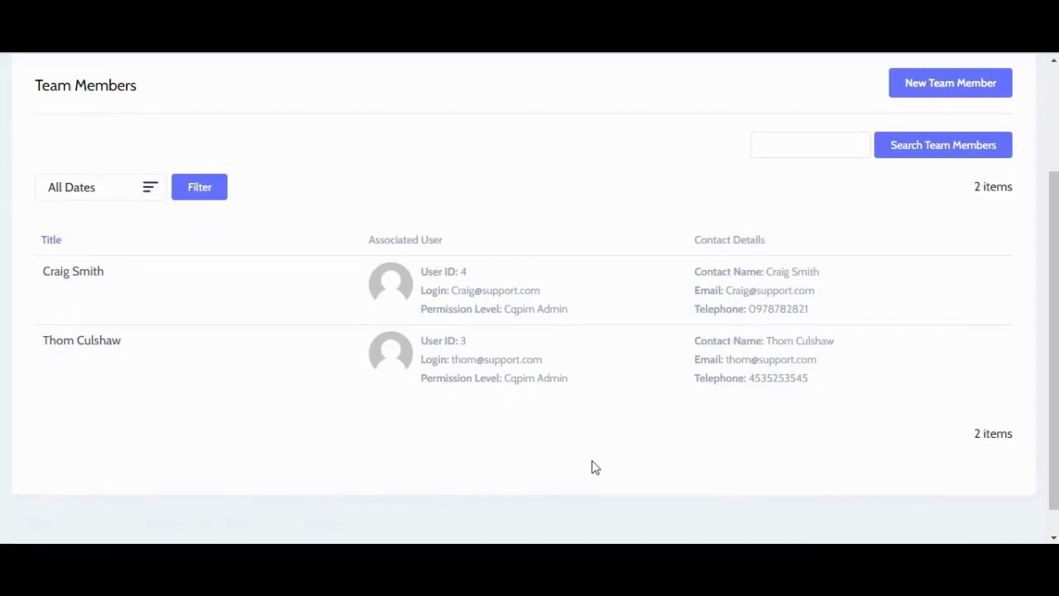
{"action": "left_click", "coordinate": [88, 277]}
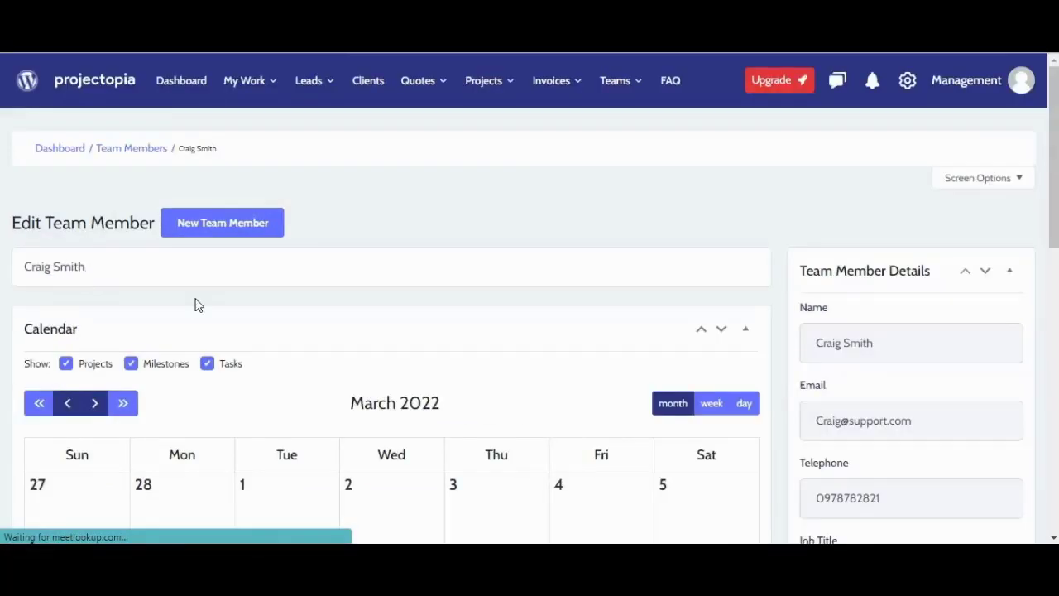
{"action": "scroll", "coordinate": [197, 304], "scroll_direction": "down", "scroll_amount": 5}
{"action": "scroll", "coordinate": [197, 305], "scroll_direction": "down", "scroll_amount": 4}
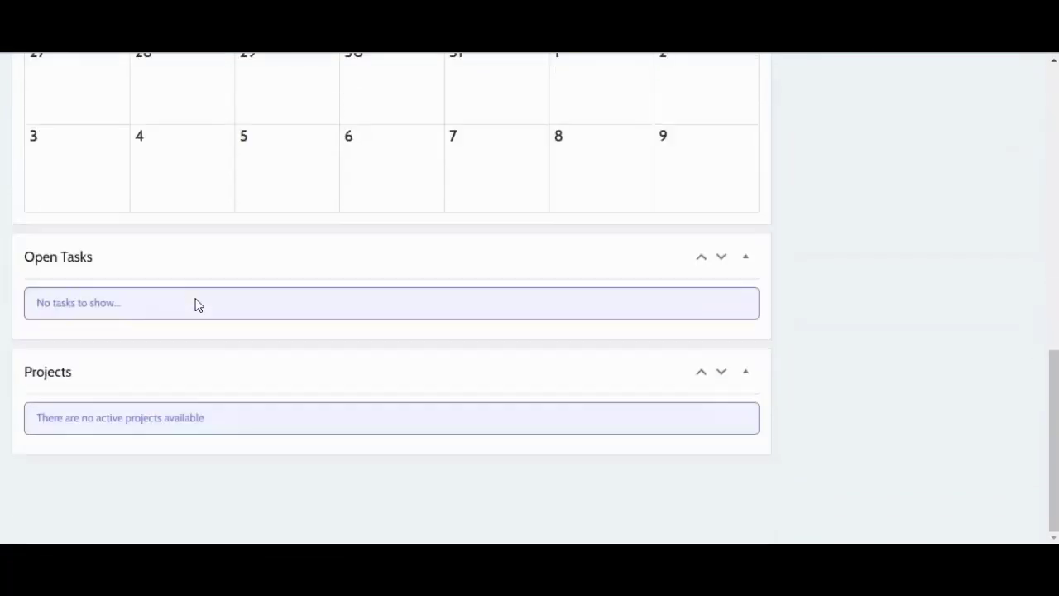
{"action": "scroll", "coordinate": [73, 374], "scroll_direction": "up", "scroll_amount": 10}
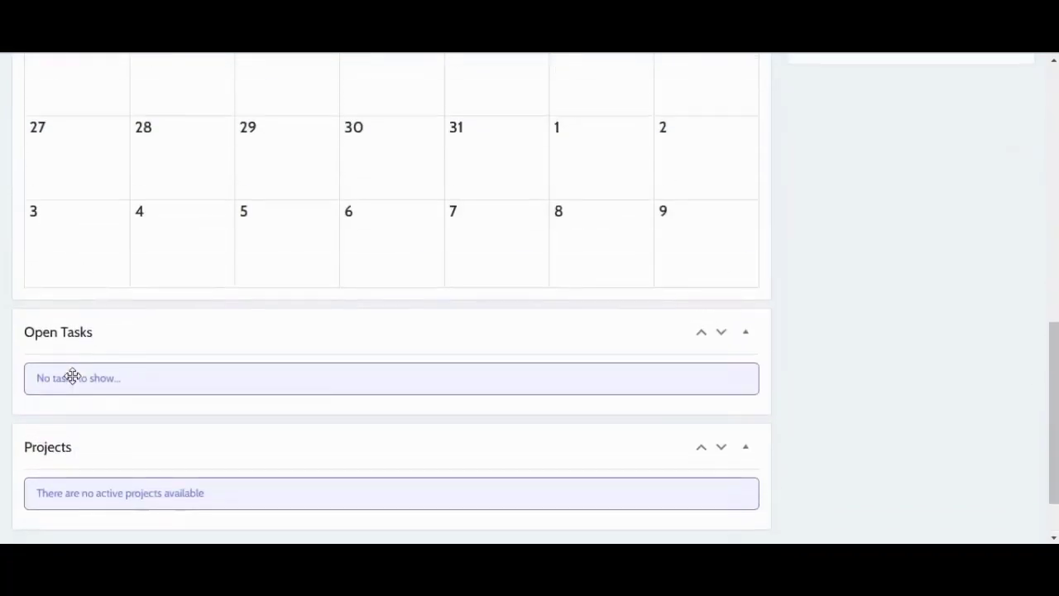
{"action": "left_click", "coordinate": [124, 155]}
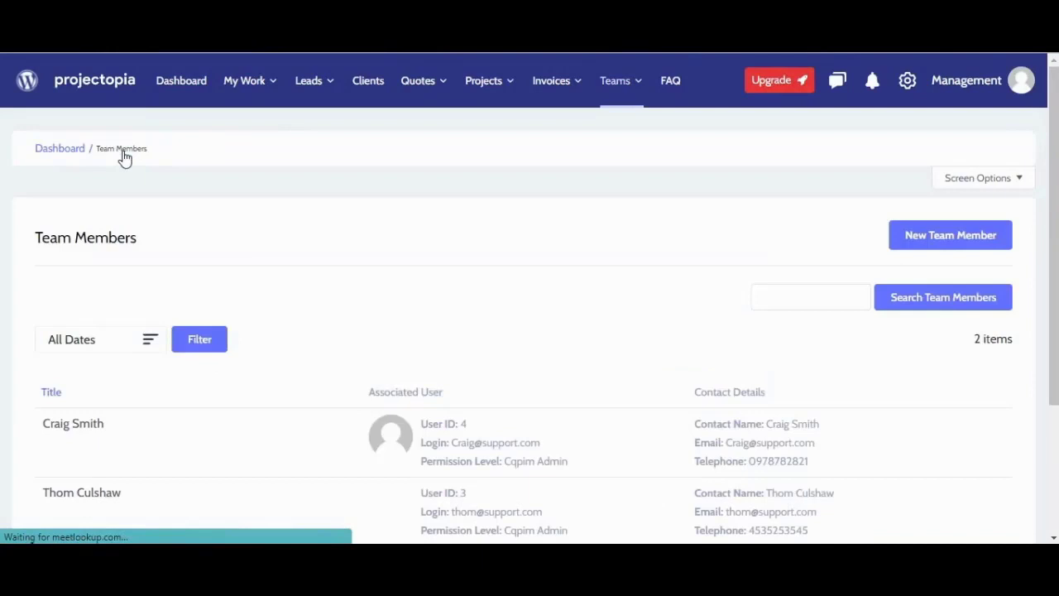
Step: Start a new client with client number 021 and company name Kreta Arts
{"action": "left_click", "coordinate": [368, 97]}
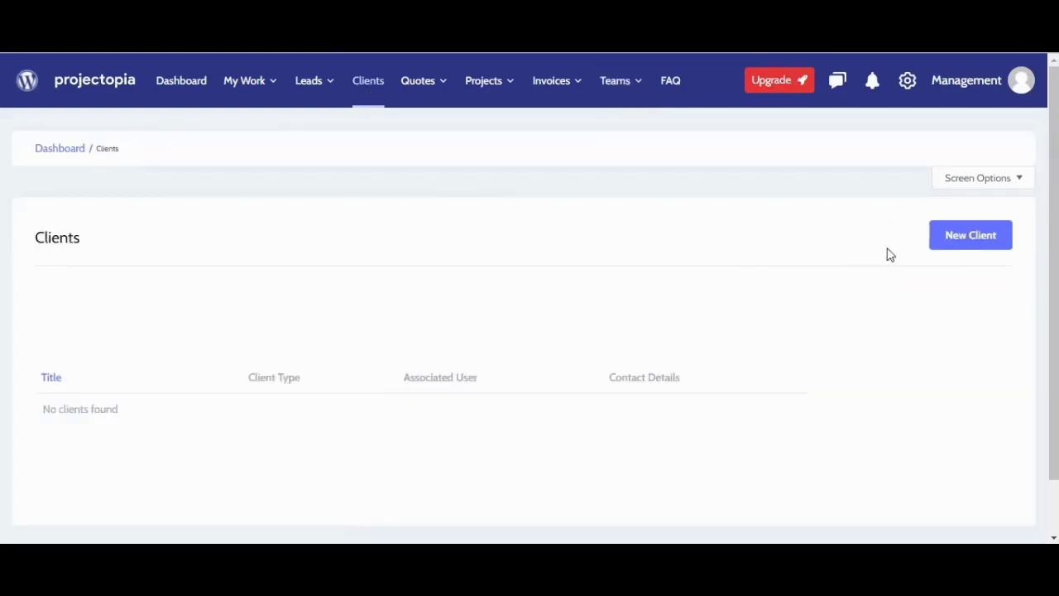
{"action": "left_click", "coordinate": [947, 247]}
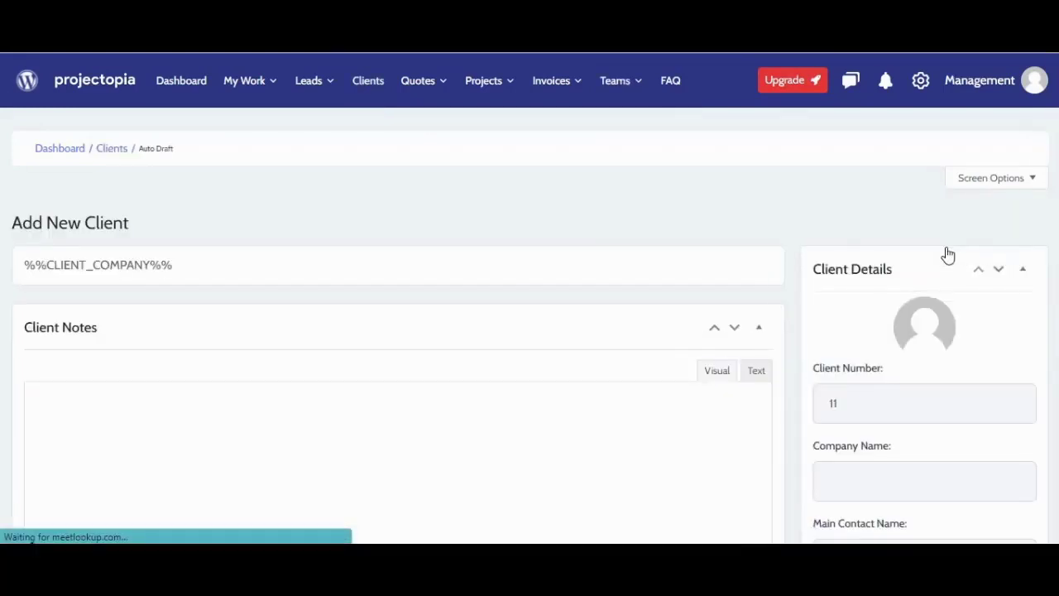
{"action": "double_click", "coordinate": [804, 403]}
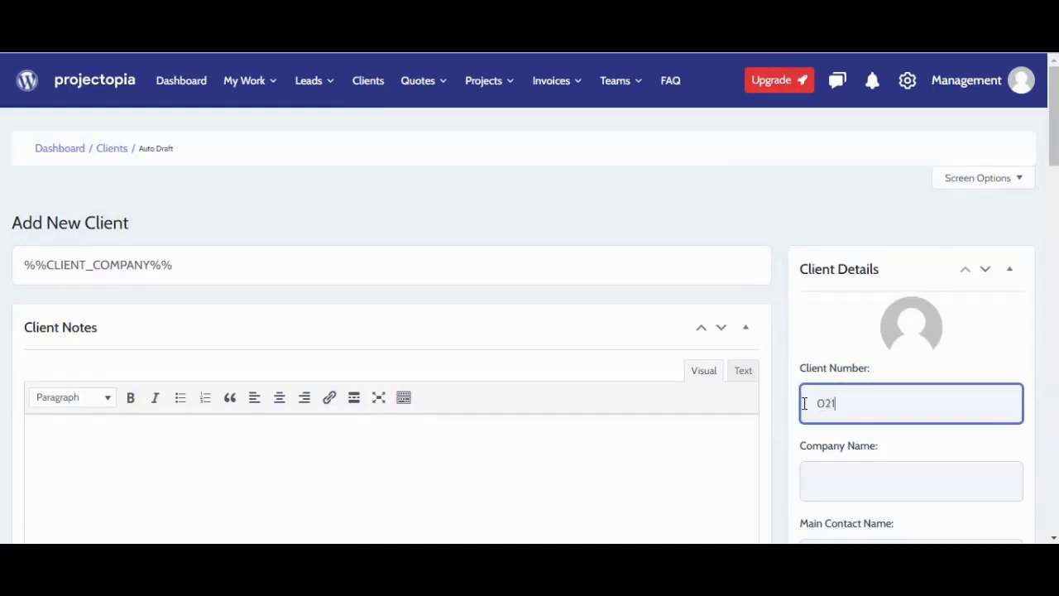
{"action": "type", "text": "021"}
{"action": "scroll", "coordinate": [805, 403], "scroll_direction": "down", "scroll_amount": 2}
{"action": "left_click", "coordinate": [817, 335]}
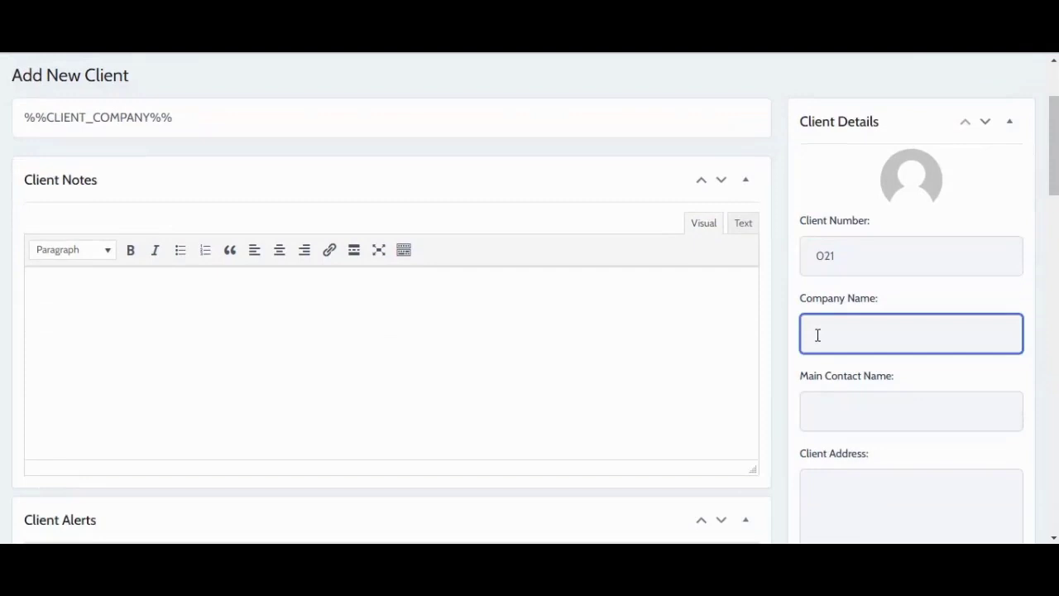
{"action": "type", "text": "Kreta Arts"}
Step: Fill in the client's address, postcode, telephone and e-mail
{"action": "key", "text": "Tab"}
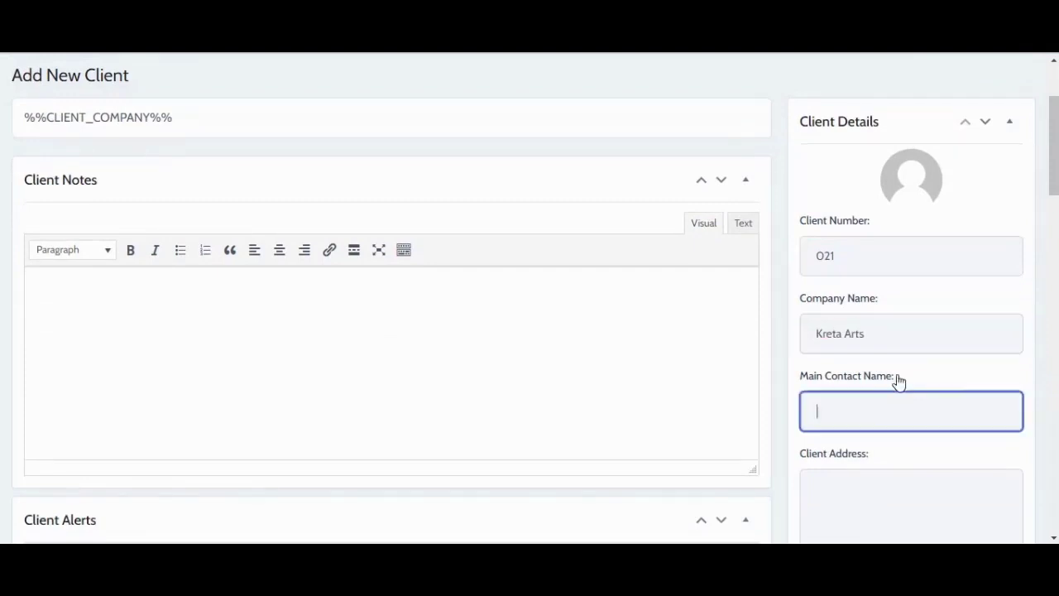
{"action": "key", "text": "Tab"}
{"action": "type", "text": "13 crossroad some street some locality random city great country"}
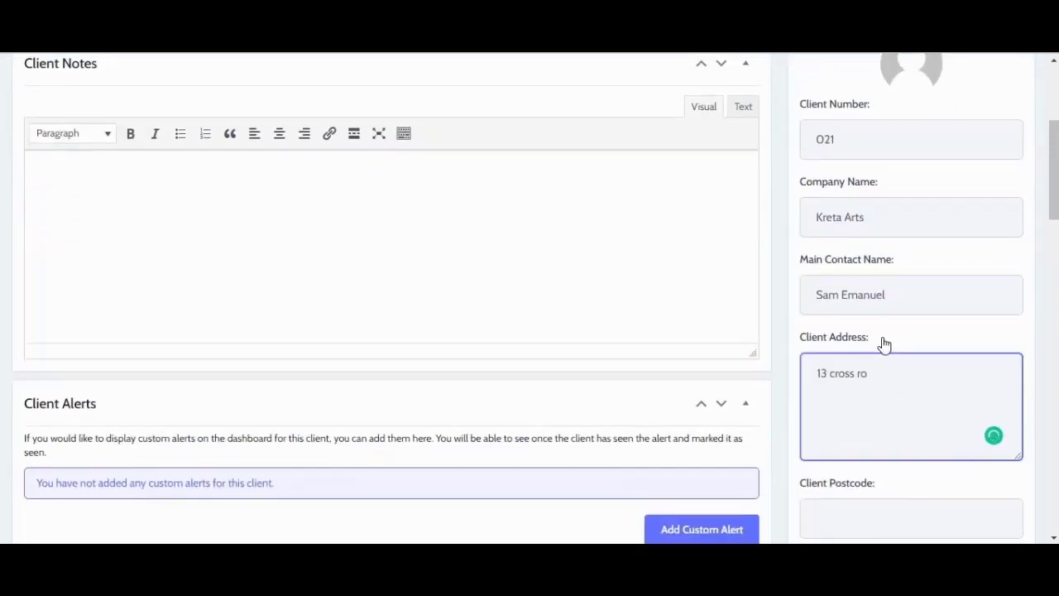
{"action": "key", "text": "Tab"}
{"action": "type", "text": "bd7 3ac"}
{"action": "key", "text": "Tab"}
{"action": "key", "text": "Tab"}
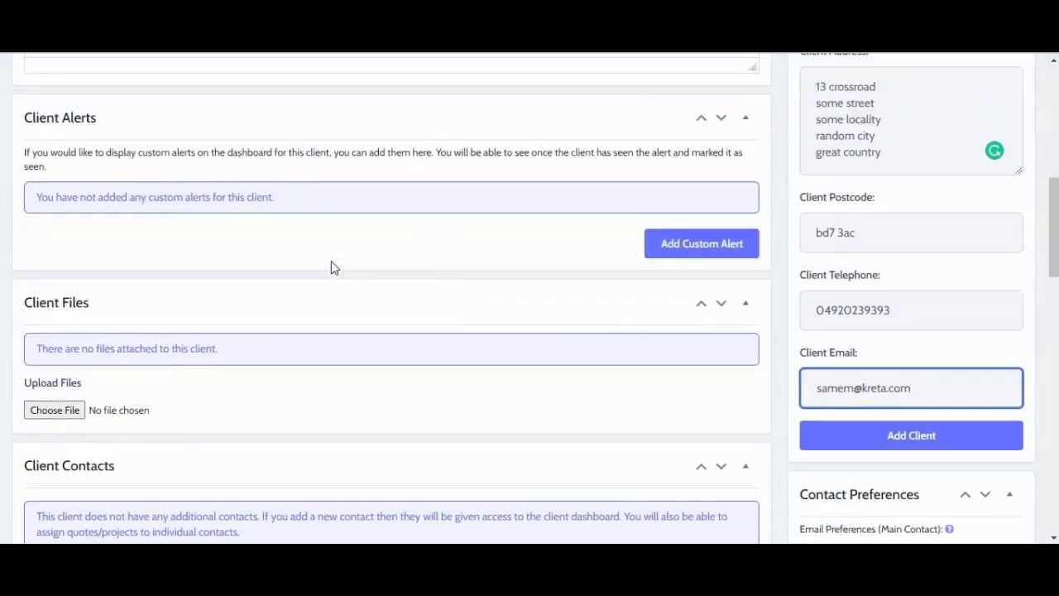
{"action": "scroll", "coordinate": [371, 270], "scroll_direction": "down", "scroll_amount": 2}
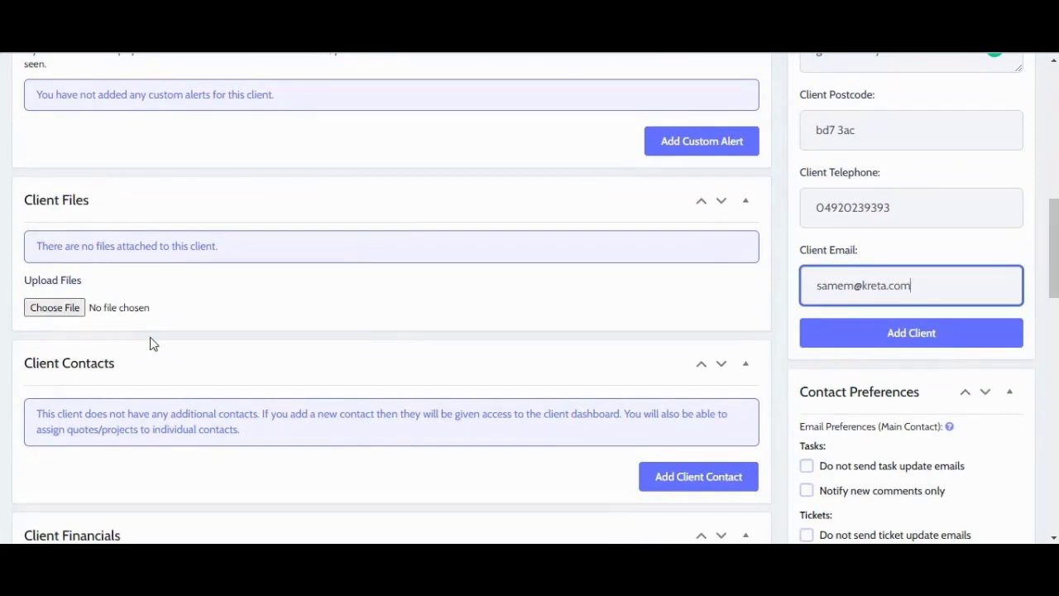
{"action": "scroll", "coordinate": [152, 348], "scroll_direction": "down", "scroll_amount": 2}
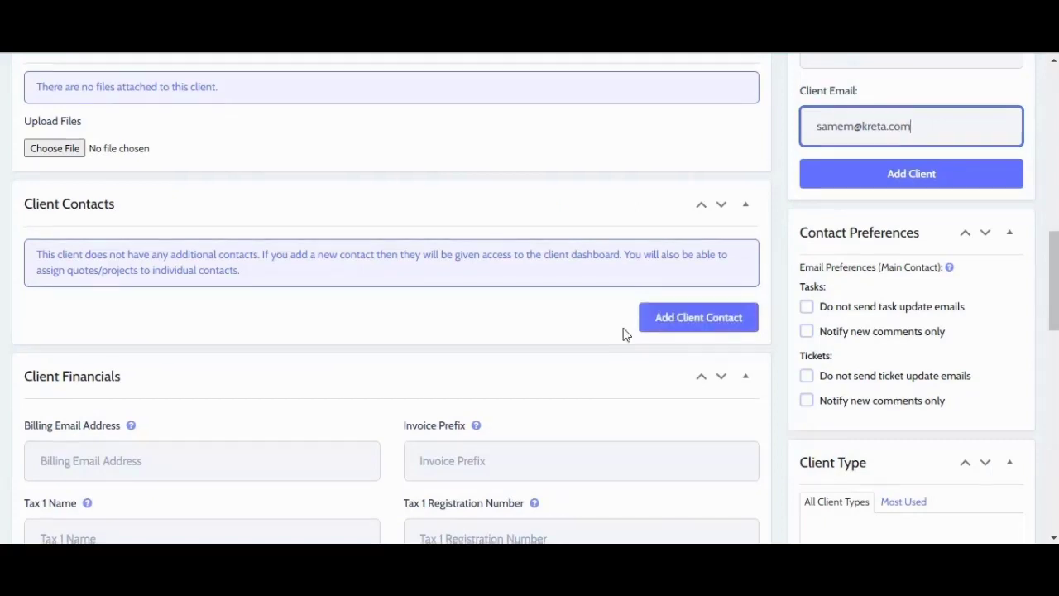
{"action": "scroll", "coordinate": [625, 331], "scroll_direction": "down", "scroll_amount": 4}
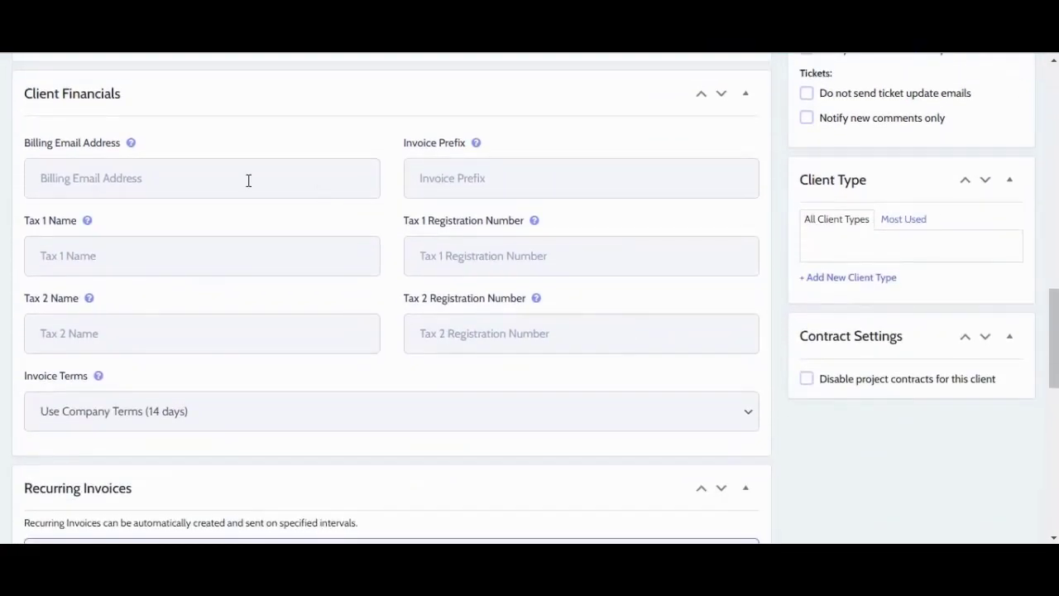
Step: Step through the client financial fields and review the Invoice Terms options
{"action": "key", "text": "Tab"}
{"action": "key", "text": "Tab"}
{"action": "key", "text": "Tab"}
{"action": "key", "text": "Tab"}
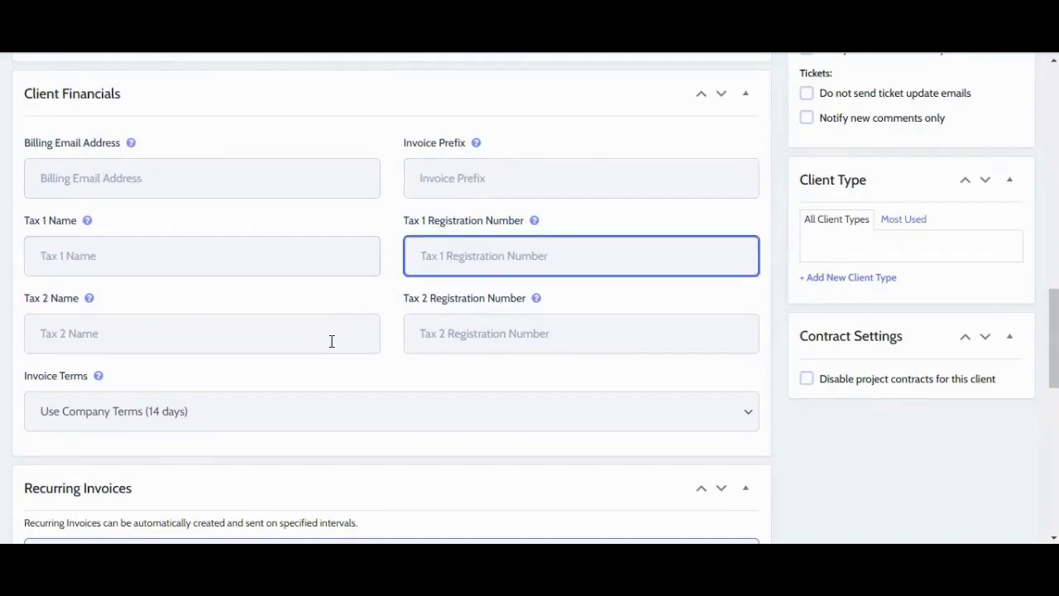
{"action": "key", "text": "Tab"}
{"action": "key", "text": "Tab"}
{"action": "scroll", "coordinate": [443, 331], "scroll_direction": "down", "scroll_amount": 1}
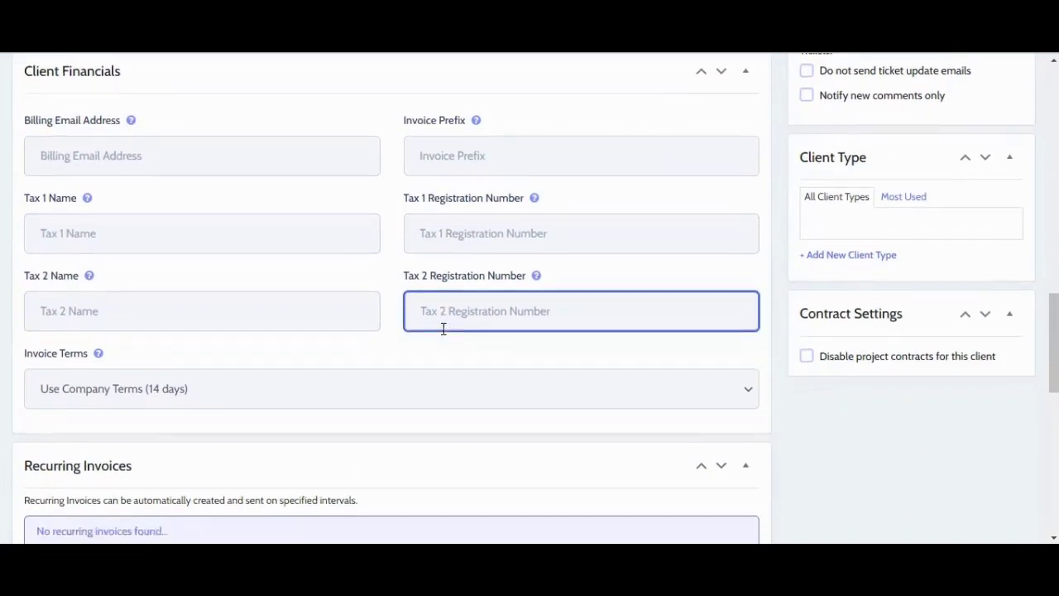
{"action": "scroll", "coordinate": [443, 329], "scroll_direction": "down", "scroll_amount": 1}
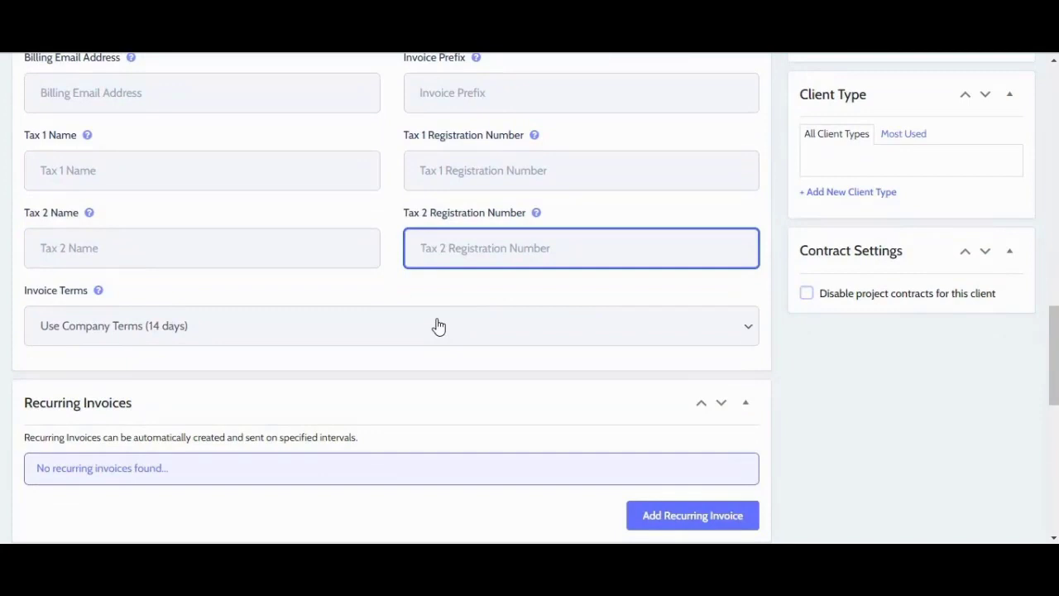
{"action": "left_click", "coordinate": [438, 327]}
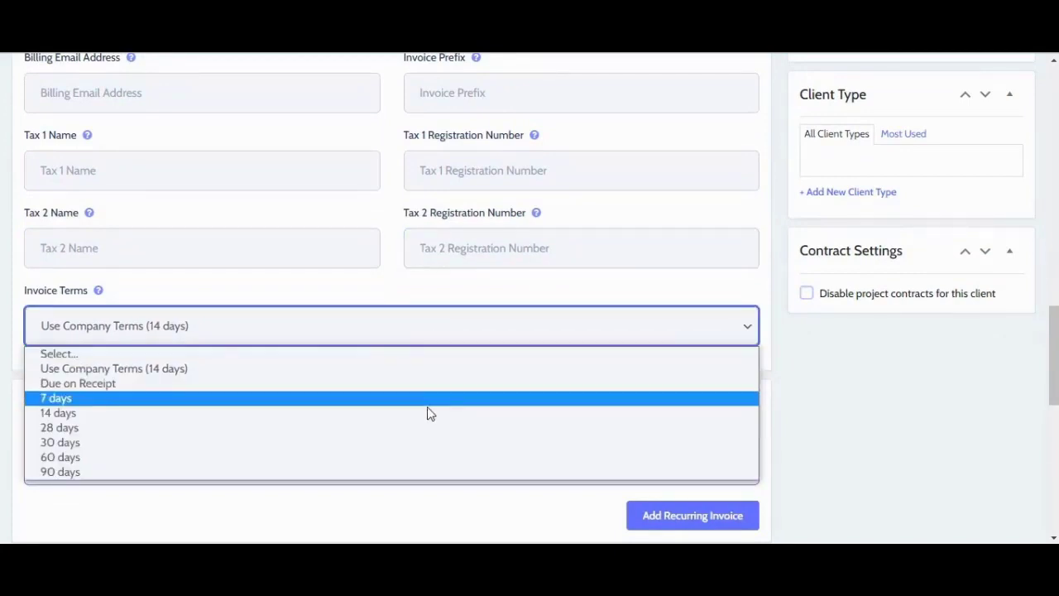
{"action": "scroll", "coordinate": [829, 370], "scroll_direction": "up", "scroll_amount": 3}
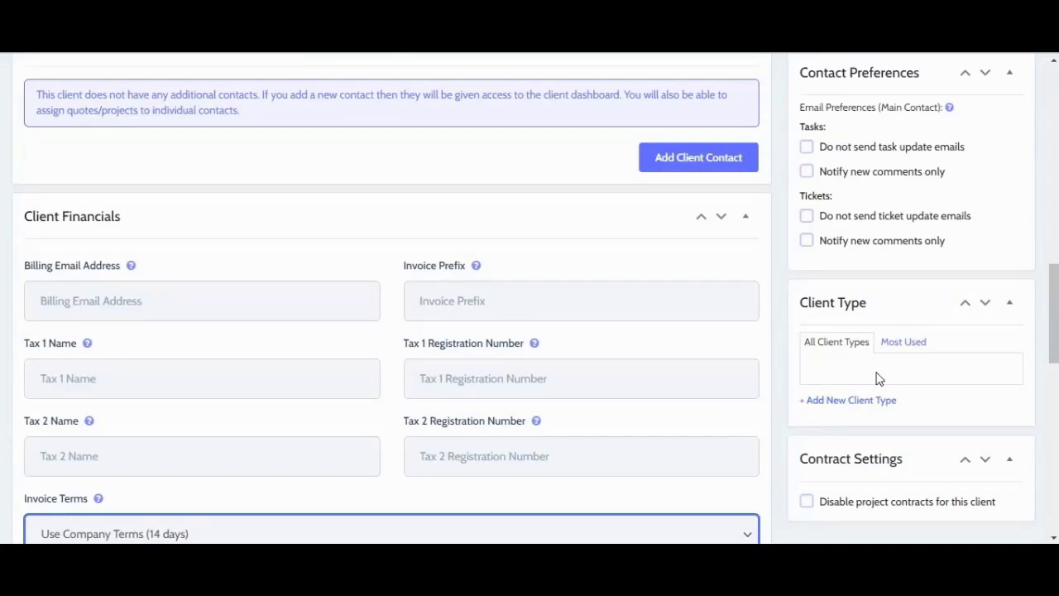
Step: Create a Website Maintenance client type and assign it to this client
{"action": "left_click", "coordinate": [875, 401]}
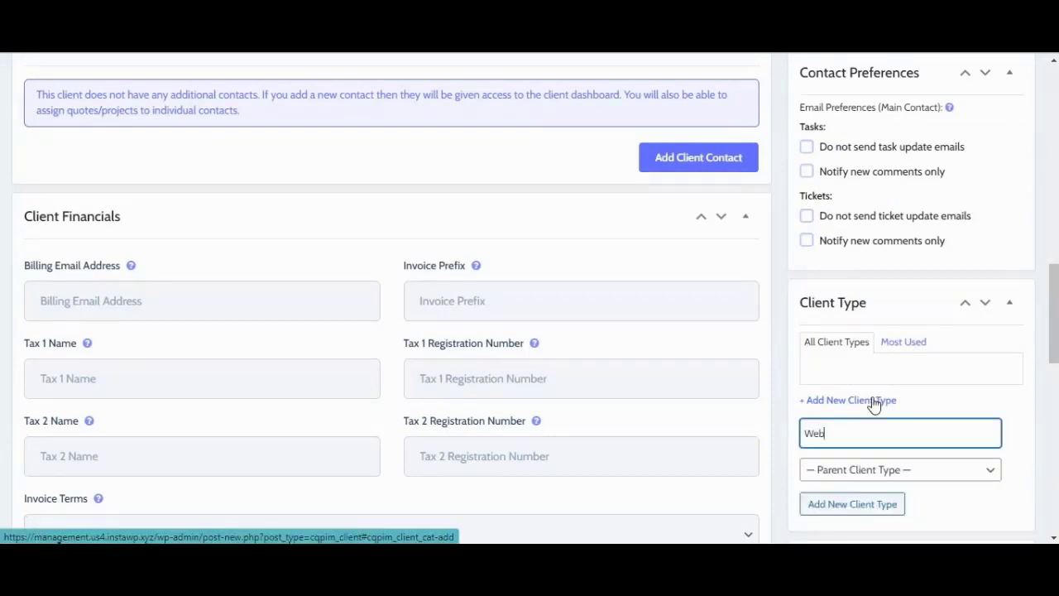
{"action": "type", "text": "Website Maintenance"}
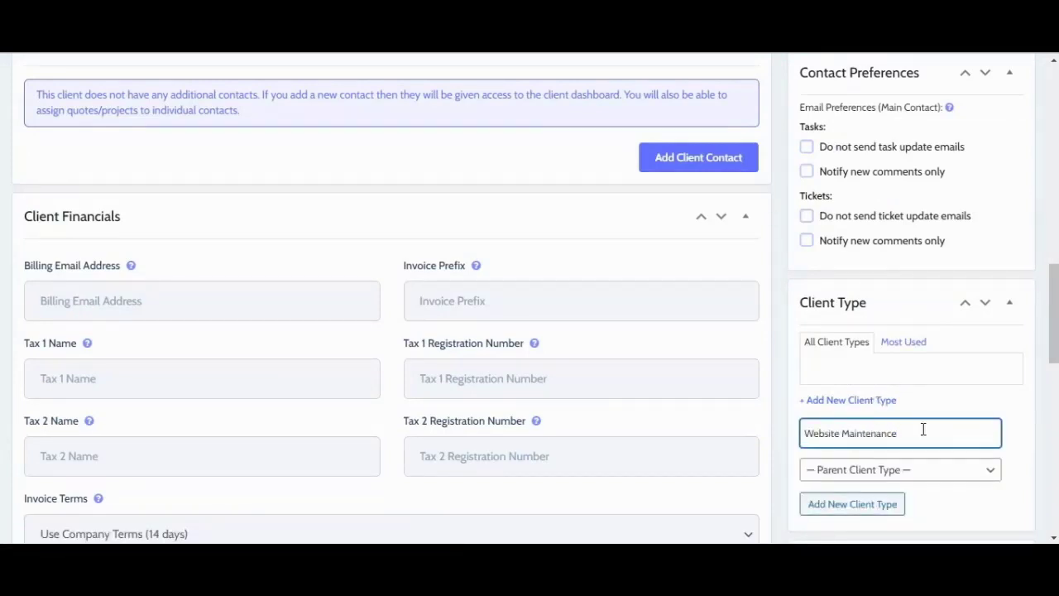
{"action": "key", "text": "Tab"}
{"action": "scroll", "coordinate": [910, 426], "scroll_direction": "down", "scroll_amount": 1}
{"action": "left_click", "coordinate": [880, 423]}
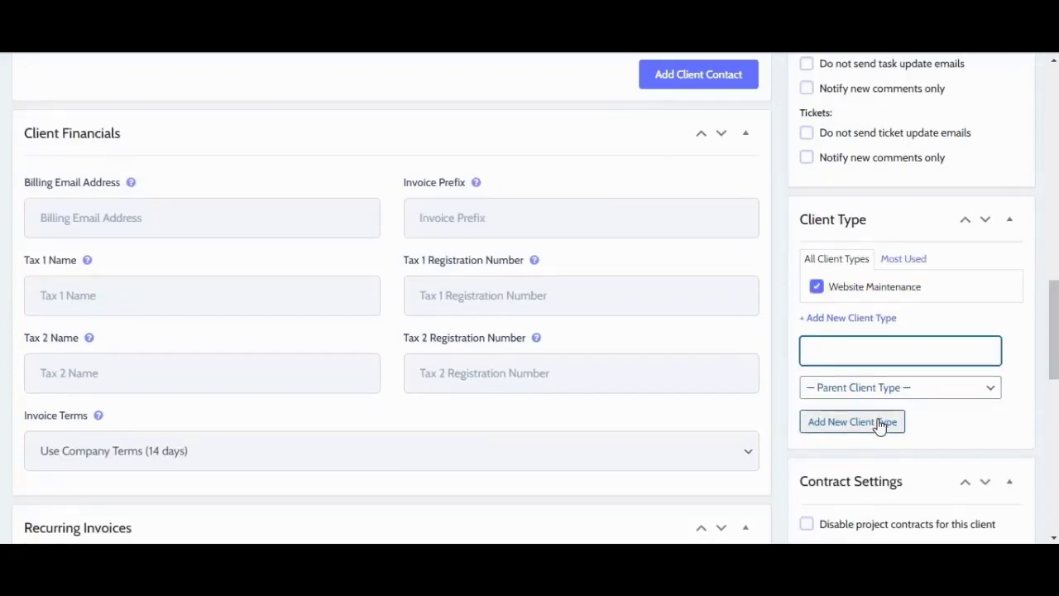
{"action": "scroll", "coordinate": [902, 298], "scroll_direction": "up", "scroll_amount": 6}
Step: Save Kreta Arts, then add a note that it deals in handmade arts and needs website maintenance
{"action": "left_click", "coordinate": [894, 398]}
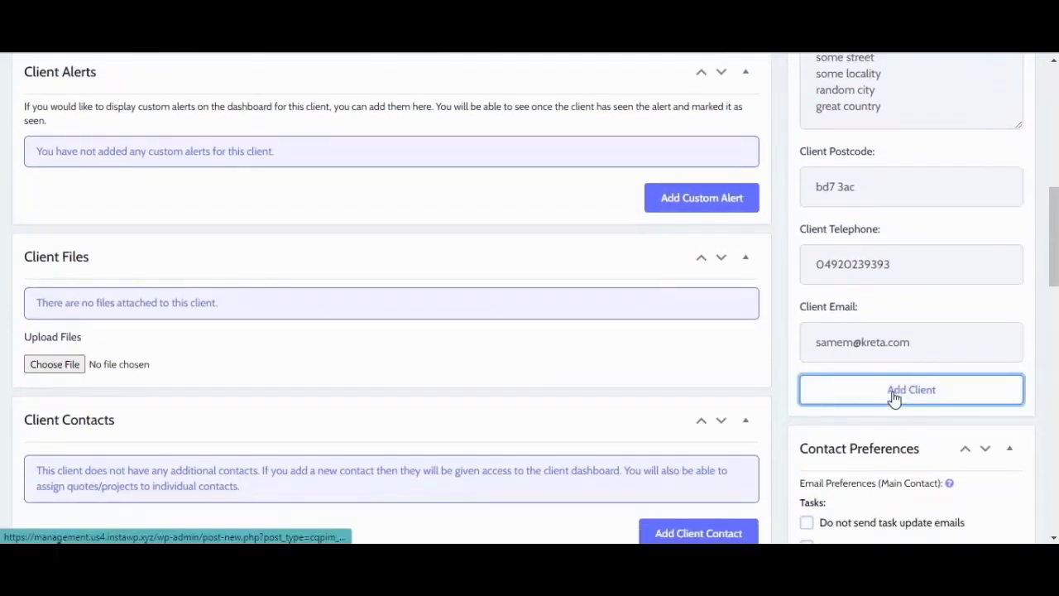
{"action": "scroll", "coordinate": [533, 276], "scroll_direction": "down", "scroll_amount": 3}
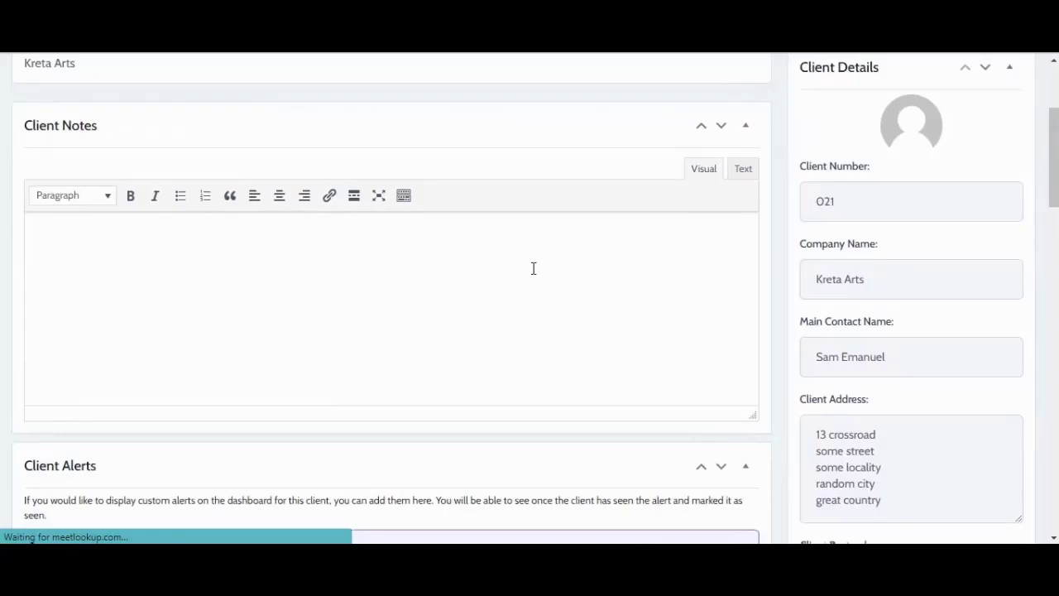
{"action": "left_click", "coordinate": [169, 203]}
{"action": "scroll", "coordinate": [423, 257], "scroll_direction": "up", "scroll_amount": 1}
{"action": "type", "text": "Kr"}
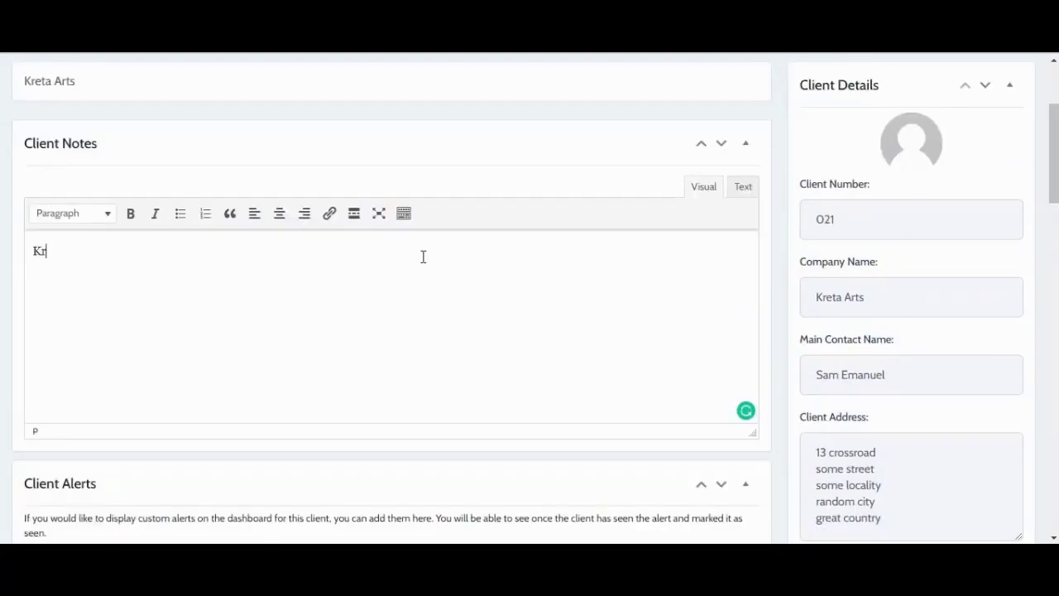
{"action": "type", "text": "eta Arts is a dealer of handmade arts, drawing and paintings. They need website maintenance service for their website"}
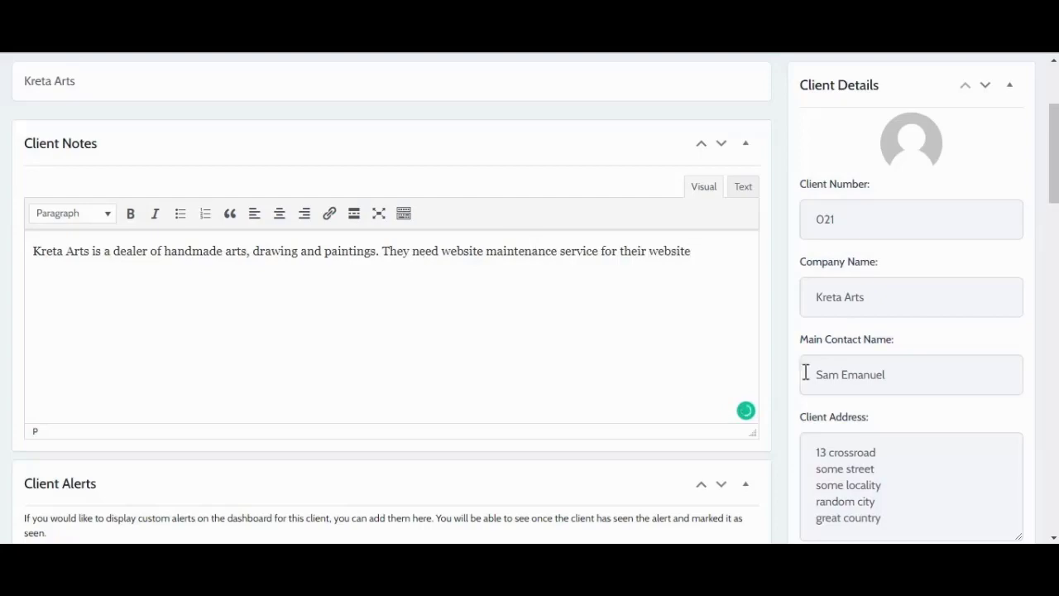
{"action": "scroll", "coordinate": [804, 371], "scroll_direction": "down", "scroll_amount": 5}
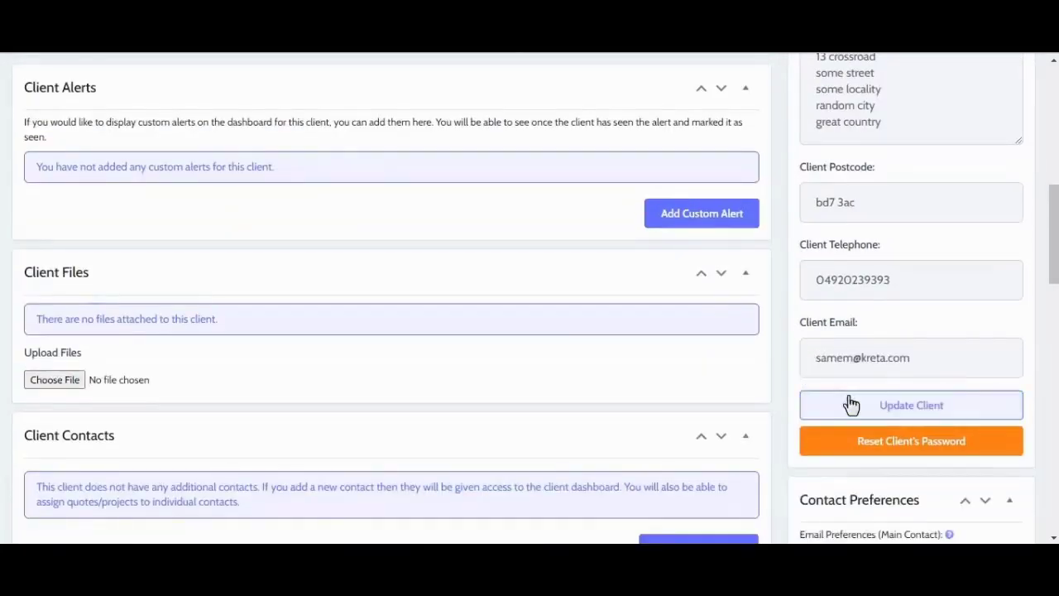
{"action": "left_click", "coordinate": [849, 405]}
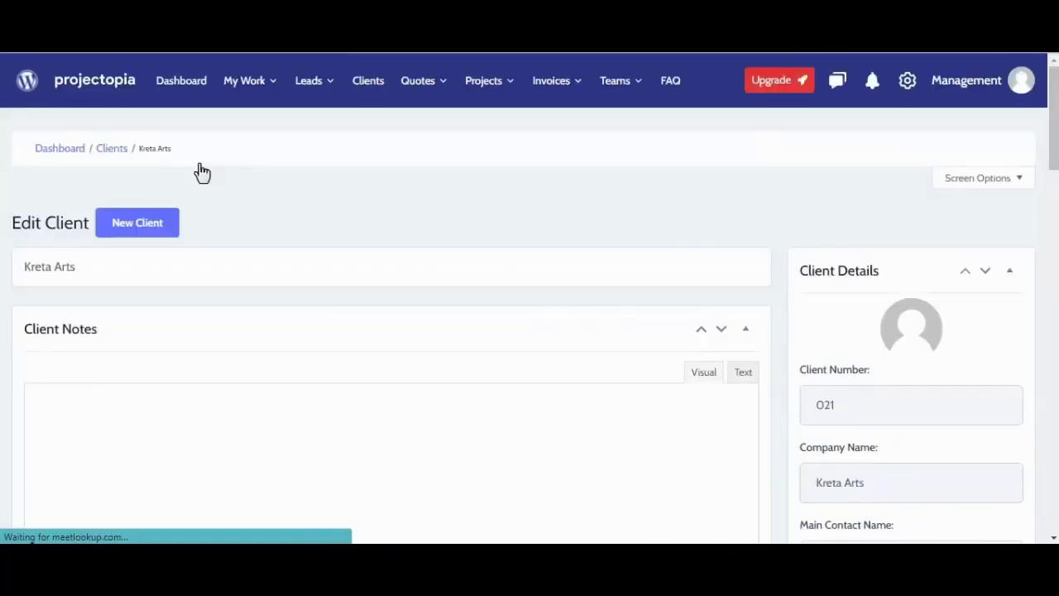
Step: From the Clients list, start a new client record
{"action": "left_click", "coordinate": [115, 154]}
{"action": "scroll", "coordinate": [210, 290], "scroll_direction": "down", "scroll_amount": 3}
{"action": "left_click", "coordinate": [938, 125]}
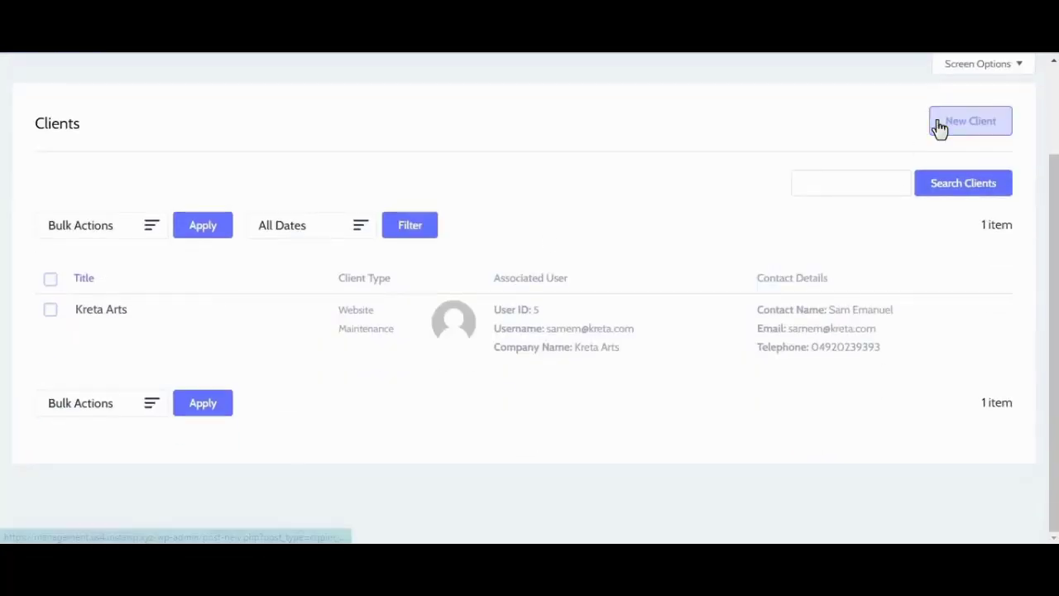
{"action": "scroll", "coordinate": [903, 319], "scroll_direction": "down", "scroll_amount": 5}
Step: Enter company name Skycraft, the contact's name, the postal address and the e-mail
{"action": "type", "text": "Skycraft"}
{"action": "left_click", "coordinate": [903, 350]}
{"action": "left_click", "coordinate": [882, 281]}
{"action": "type", "text": "52 landmark road new street random location City State"}
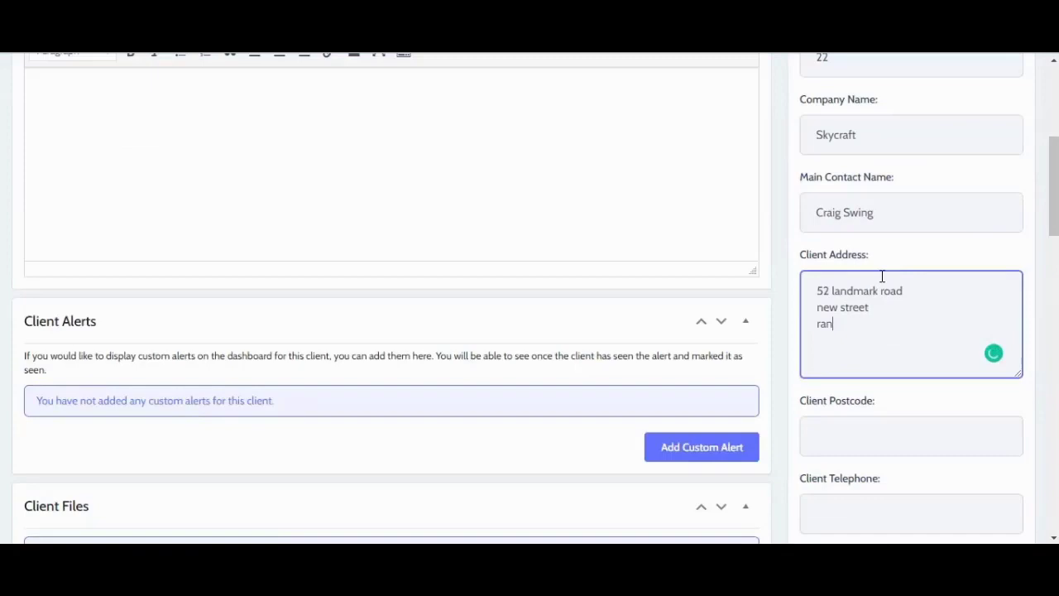
{"action": "type", "text": "KT1 4BD"}
{"action": "left_click", "coordinate": [888, 447]}
Step: Add notes describing Skycraft's interior design team and a Web Design client type
{"action": "scroll", "coordinate": [378, 340], "scroll_direction": "up", "scroll_amount": 10}
{"action": "left_click", "coordinate": [378, 340]}
{"action": "type", "text": "Skycraft is a team of modern age interior designers who experiences in collaborating new-age interior designs with traditional look"}
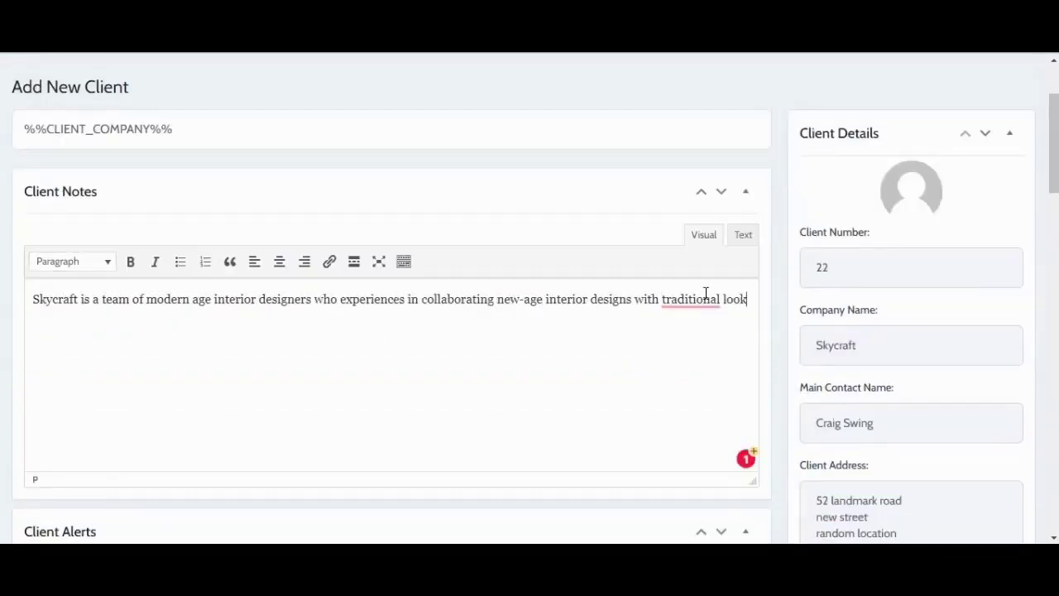
{"action": "scroll", "coordinate": [704, 295], "scroll_direction": "down", "scroll_amount": 15}
{"action": "left_click", "coordinate": [850, 254]}
{"action": "scroll", "coordinate": [839, 334], "scroll_direction": "up", "scroll_amount": 3}
Step: Save Skycraft and return to the Clients list showing both clients
{"action": "left_click", "coordinate": [844, 386]}
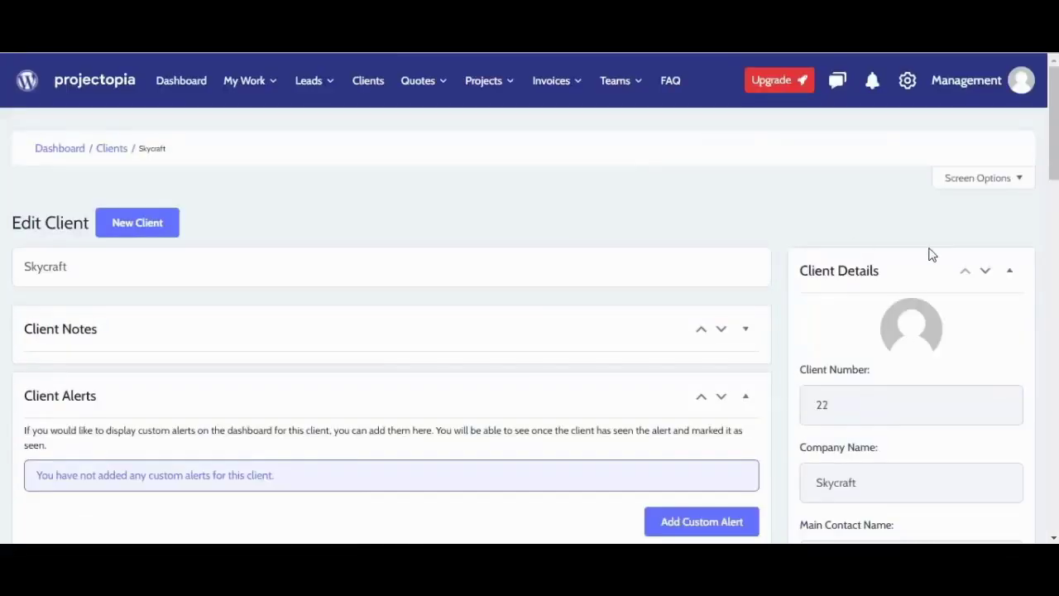
{"action": "left_click", "coordinate": [124, 151]}
{"action": "scroll", "coordinate": [395, 378], "scroll_direction": "down", "scroll_amount": 2}
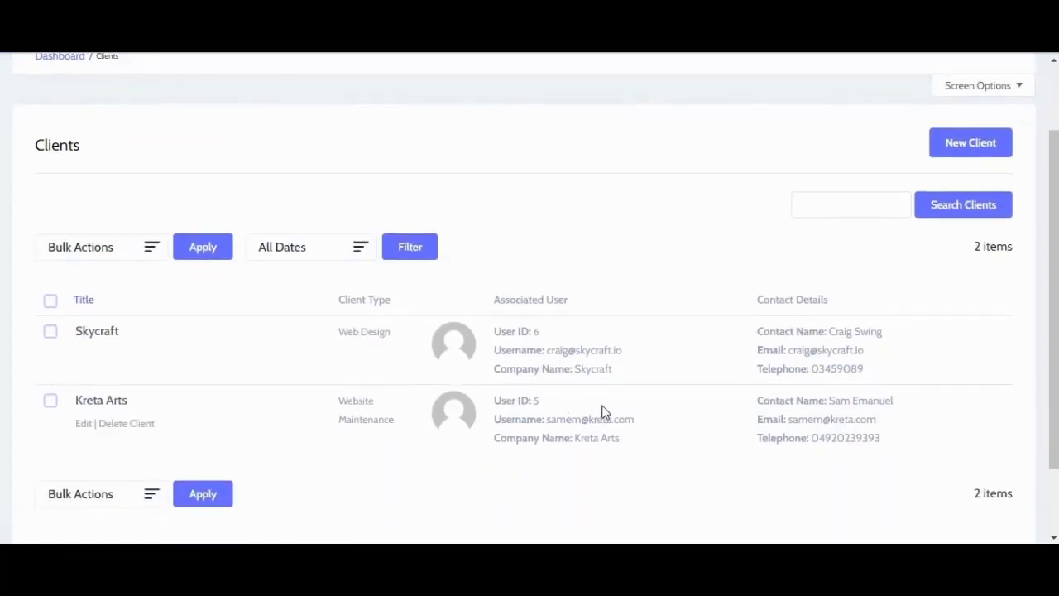
{"action": "scroll", "coordinate": [720, 170], "scroll_direction": "up", "scroll_amount": 2}
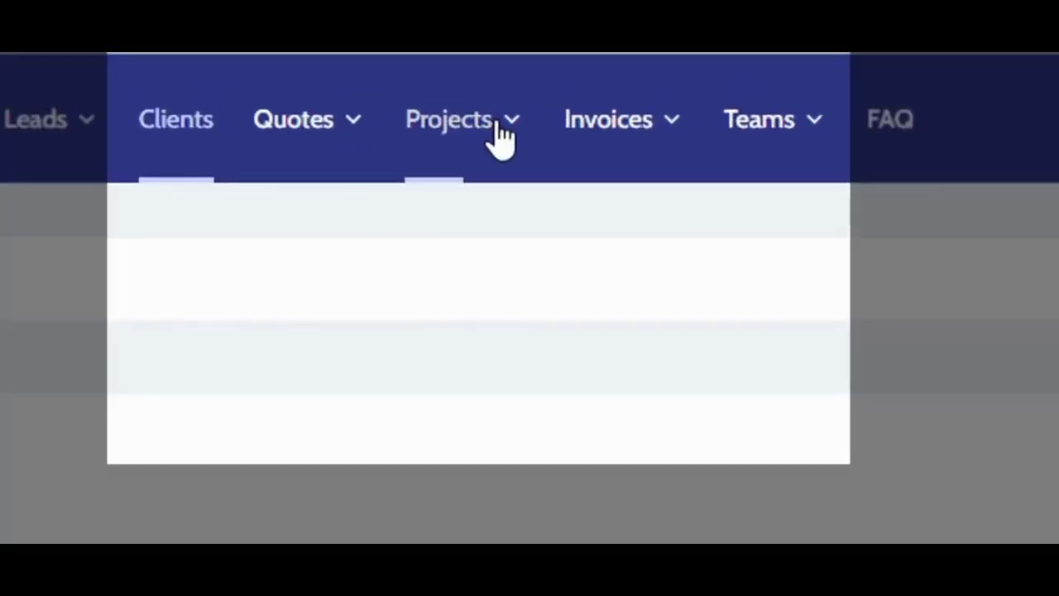
Step: Start a new terms template titled 'Terms & Conditions for Web Design'
{"action": "left_click", "coordinate": [502, 134]}
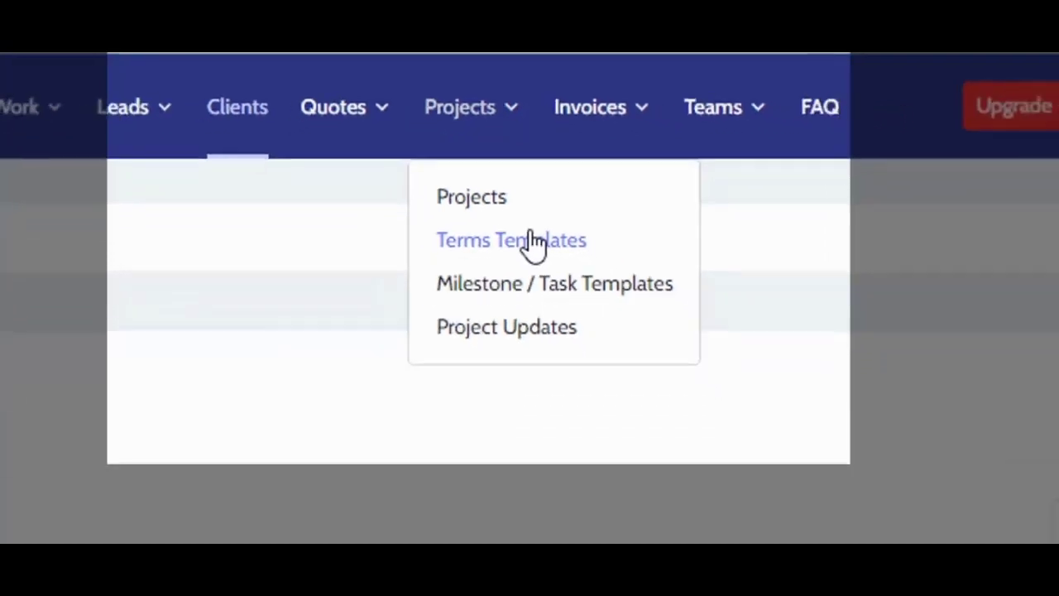
{"action": "left_click", "coordinate": [540, 284]}
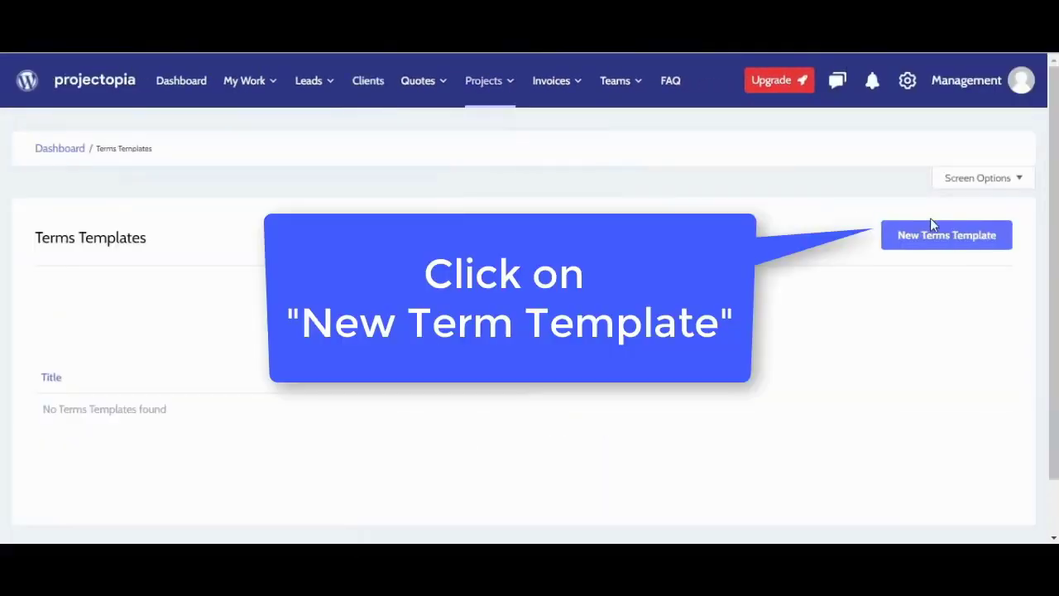
{"action": "left_click", "coordinate": [937, 235]}
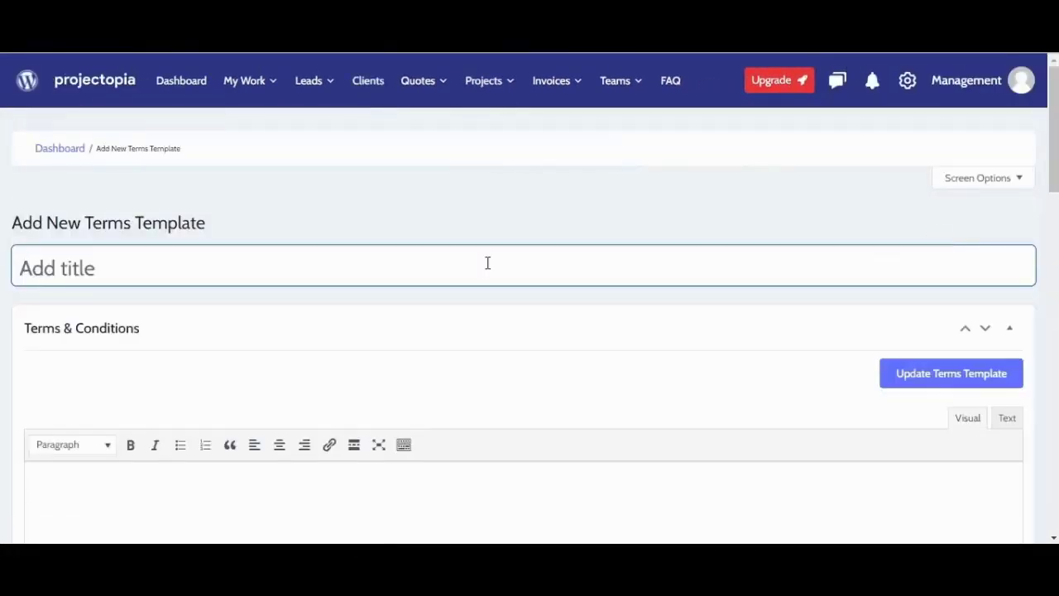
{"action": "left_click", "coordinate": [487, 262]}
{"action": "type", "text": "Terms & Conditions for Web Design"}
Step: Write the web-design-only terms with bullets on estimated time, 10% advance and live details
{"action": "scroll", "coordinate": [426, 366], "scroll_direction": "down", "scroll_amount": 2}
{"action": "left_click", "coordinate": [425, 367]}
{"action": "type", "text": "We need"}
{"action": "key", "text": "BackSpace"}
{"action": "key", "text": "BackSpace"}
{"action": "key", "text": "BackSpace"}
{"action": "key", "text": "BackSpace"}
{"action": "key", "text": "BackSpace"}
{"action": "key", "text": "BackSpace"}
{"action": "key", "text": "BackSpace"}
{"action": "key", "text": "BackSpace"}
{"action": "type", "text": "This service is specially designed fr"}
{"action": "key", "text": "BackSpace"}
{"action": "type", "text": "or web design services only any other services would be charged extra."}
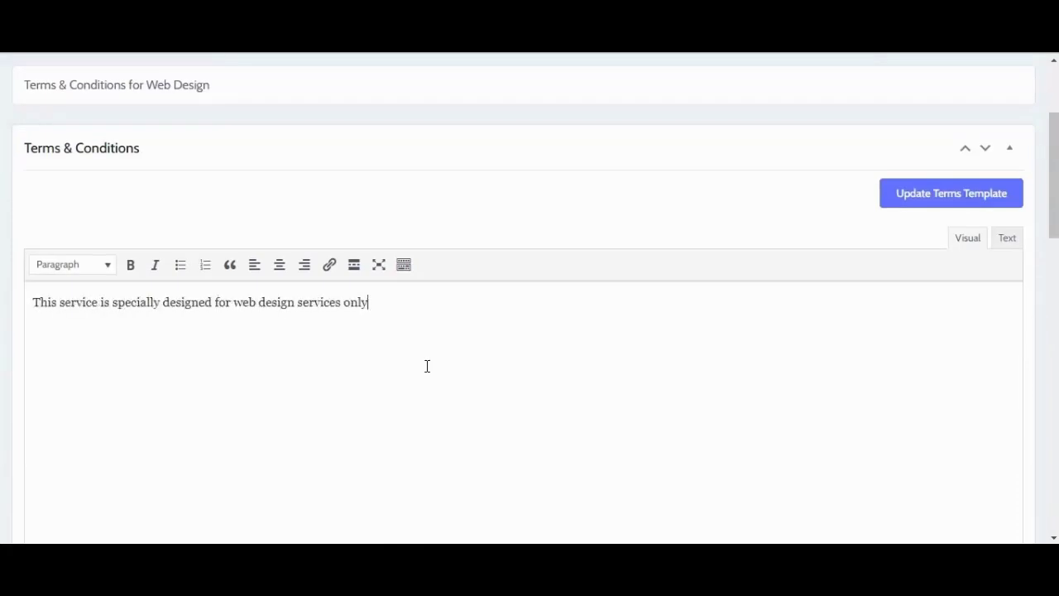
{"action": "key", "text": "Return"}
{"action": "type", "text": "* Estimated time would be provided in advance"}
{"action": "key", "text": "Return"}
{"action": "type", "text": "After accepting the contract, client"}
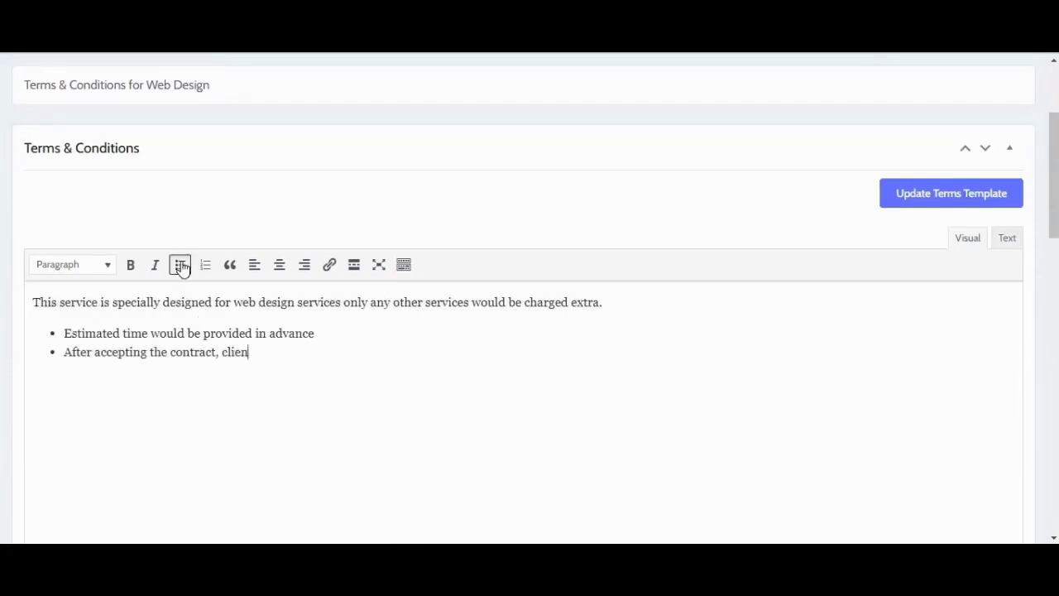
{"action": "type", "text": " must pay 10% advance to start the project"}
{"action": "key", "text": "Return"}
{"action": "type", "text": "Live details could b"}
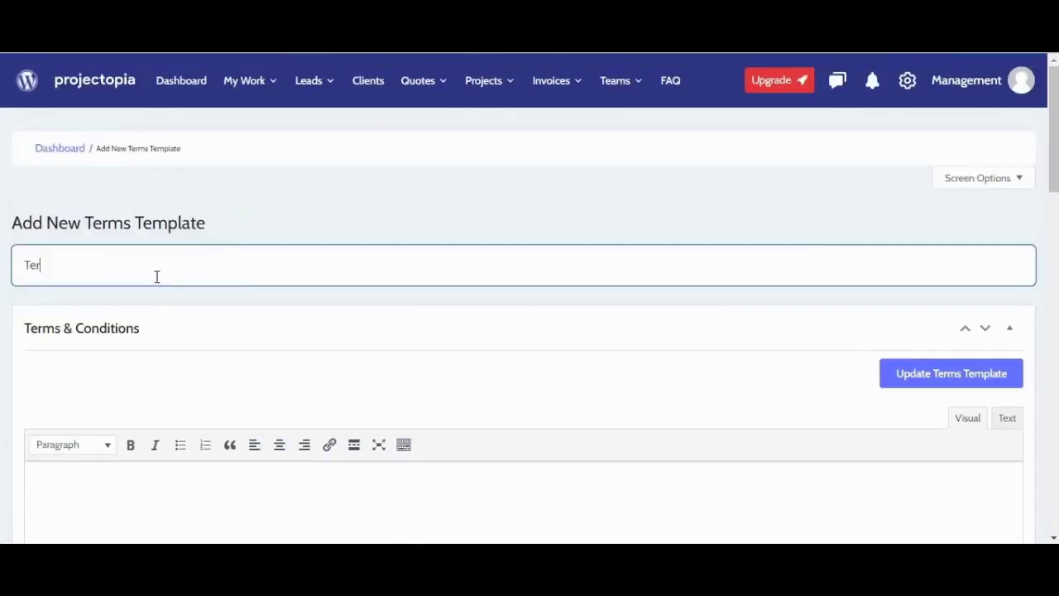
Step: Title the second template 'Terms & Condition for Marketing' and write its marketing-only terms intro
{"action": "type", "text": "rms & Condition for Marketing"}
{"action": "left_click", "coordinate": [190, 360]}
{"action": "type", "text": "This service terms are only for Marketing services and any extra service requirements would be charged separately"}
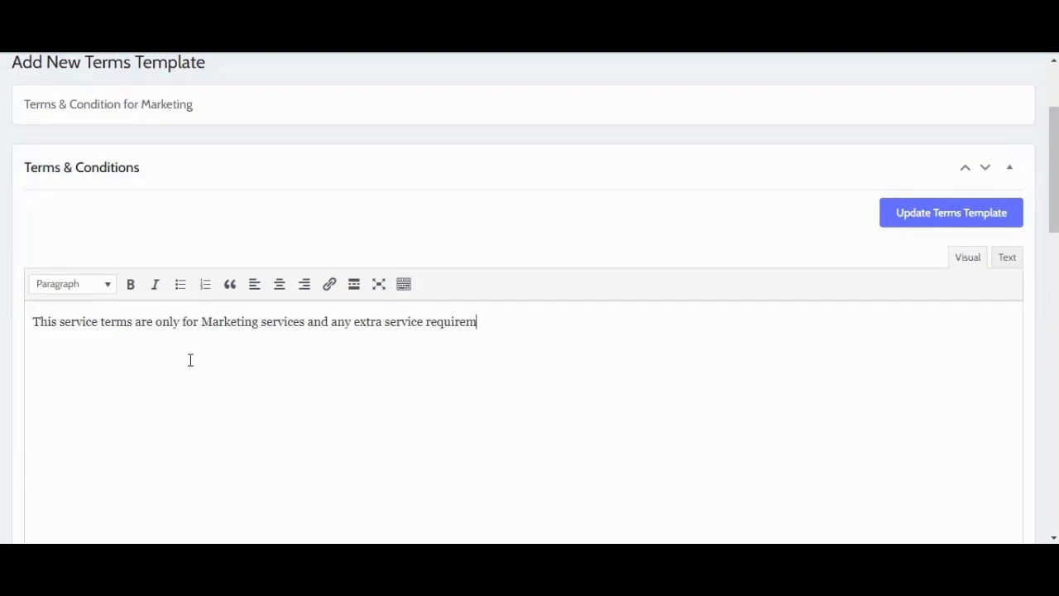
{"action": "key", "text": "Return"}
{"action": "type", "text": "* Estimated time and date would be"}
{"action": "key", "text": "ctrl+Home"}
{"action": "key", "text": "shift+ctrl+Right"}
{"action": "type", "text": "These"}
Step: Add Marketing bullets: estimated time provided with the quotation, and a 20% advance payment
{"action": "key", "text": "Down"}
{"action": "key", "text": "Home"}
{"action": "key", "text": "shift+Right"}
{"action": "type", "text": "The estimated time and date would be provided along with the quotation"}
{"action": "key", "text": "Return"}
{"action": "type", "text": "if the contract is accepted by client, they are requested to pay 20% advance of the quoted/finalised price"}
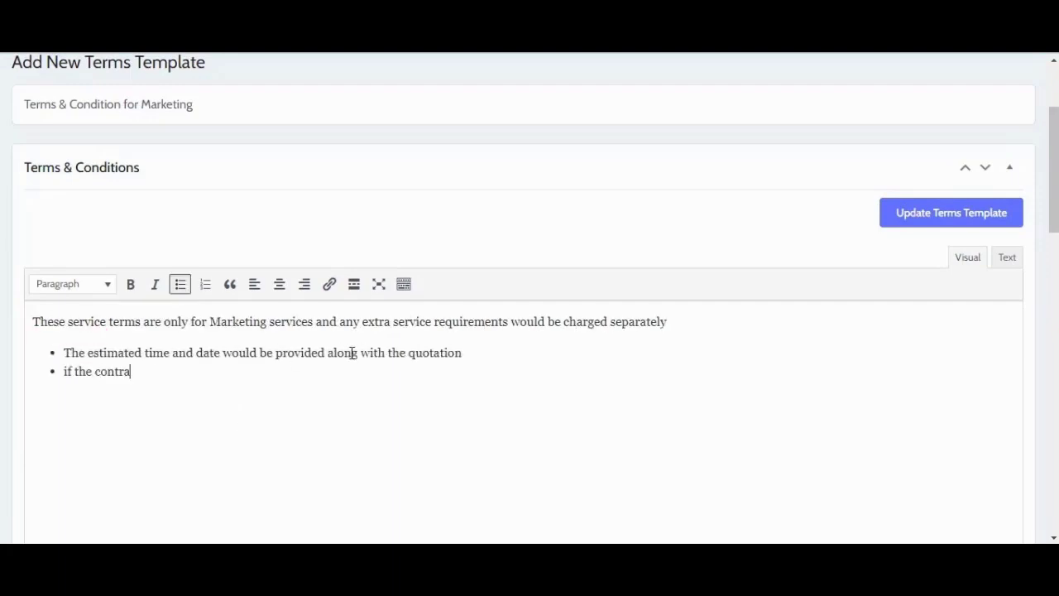
{"action": "key", "text": "Return"}
Step: Finish the Marketing terms with a bullet about new details in the dashboard, then start a new project
{"action": "type", "text": "Any new details can be found in the dashboard, if there are any more changes"}
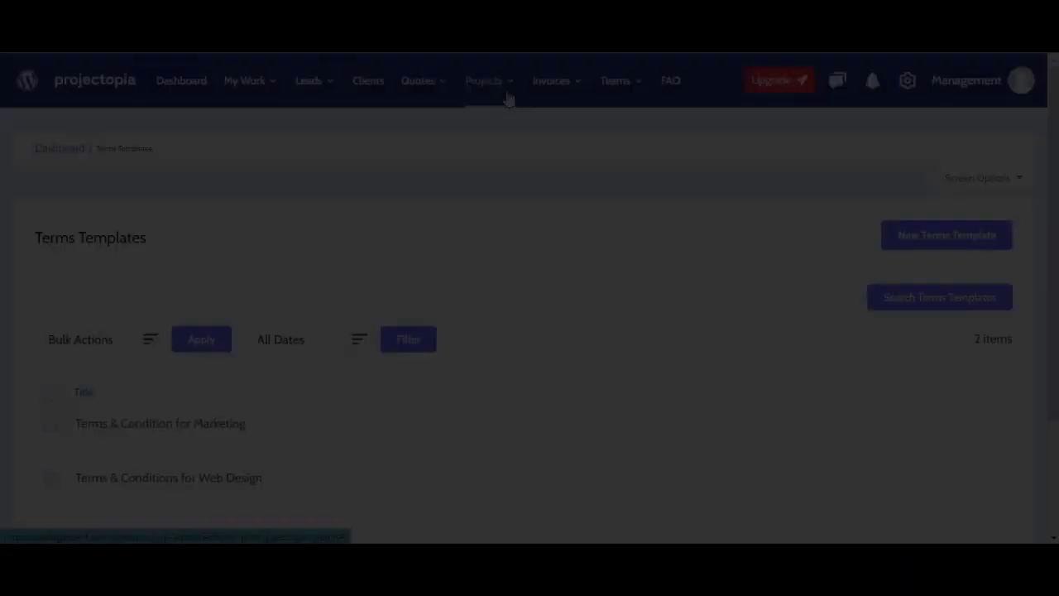
{"action": "left_click", "coordinate": [507, 99]}
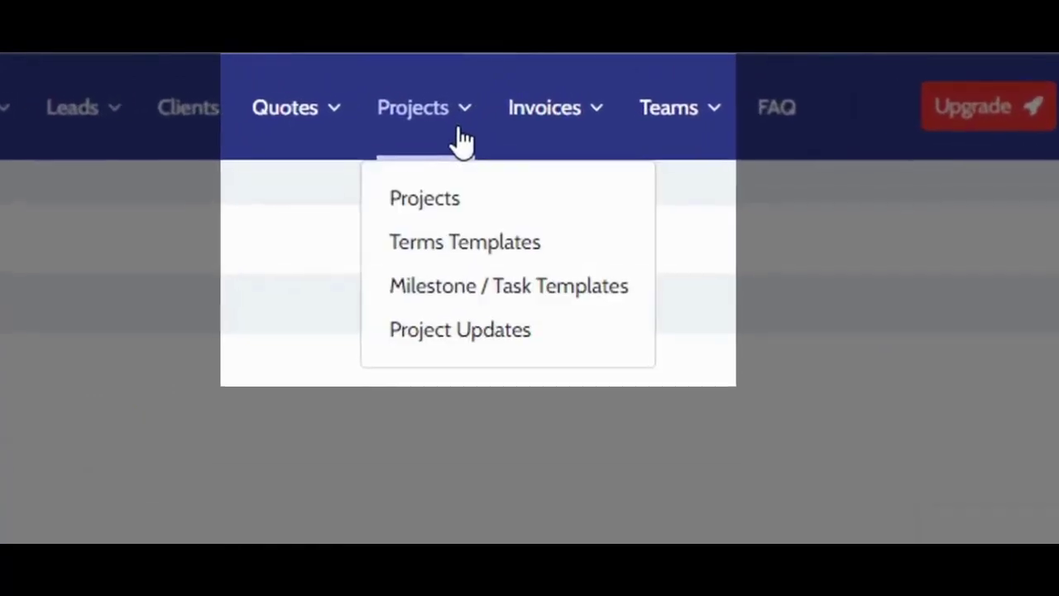
{"action": "left_click", "coordinate": [440, 203]}
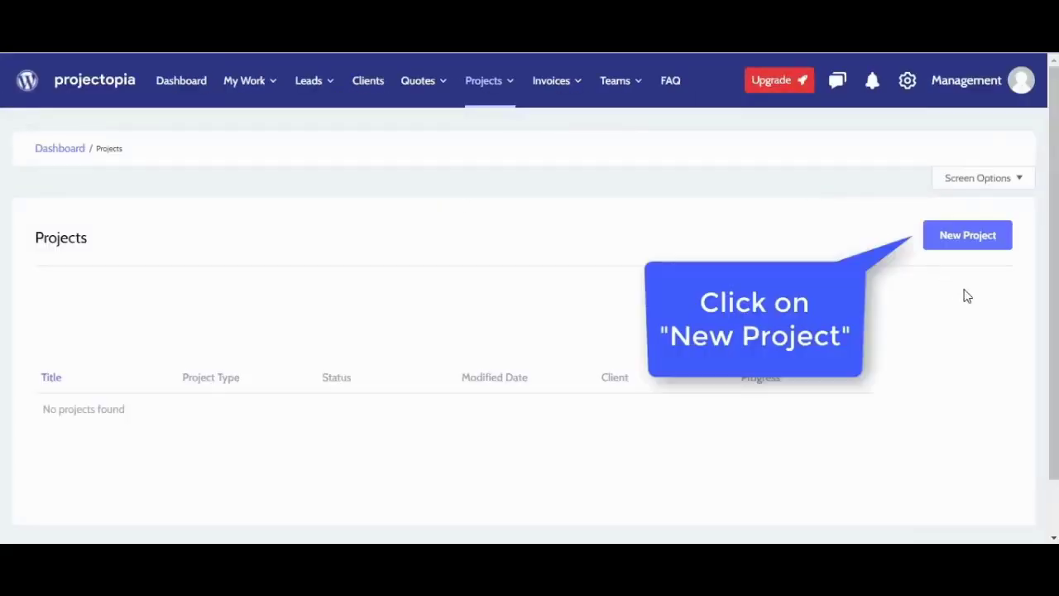
{"action": "left_click", "coordinate": [973, 239]}
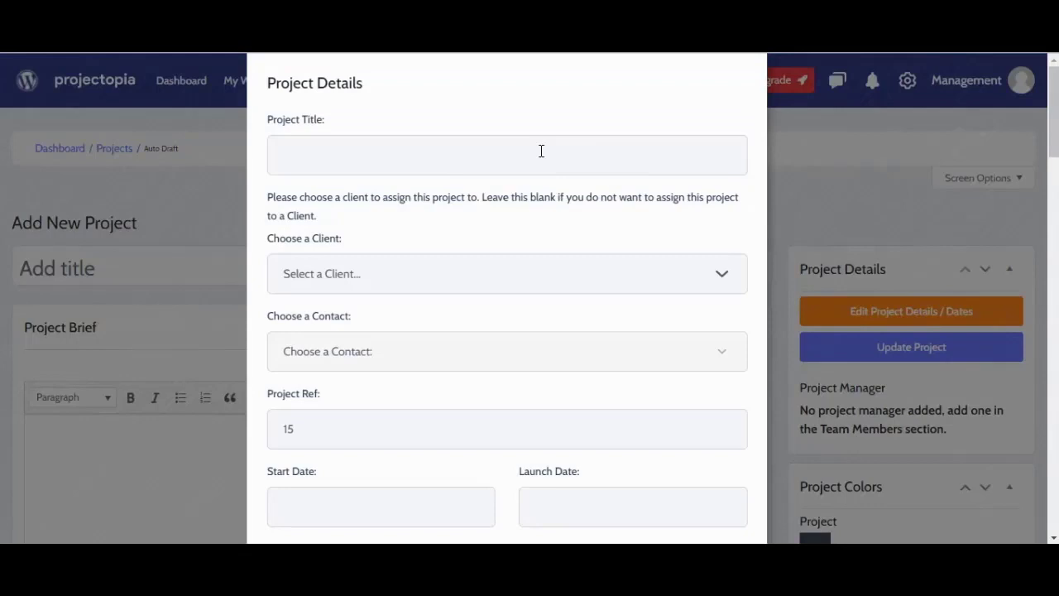
Step: Title the project 'Web Design', assign it to Skycraft, with reference 0021
{"action": "left_click", "coordinate": [541, 151]}
{"action": "type", "text": "Web"}
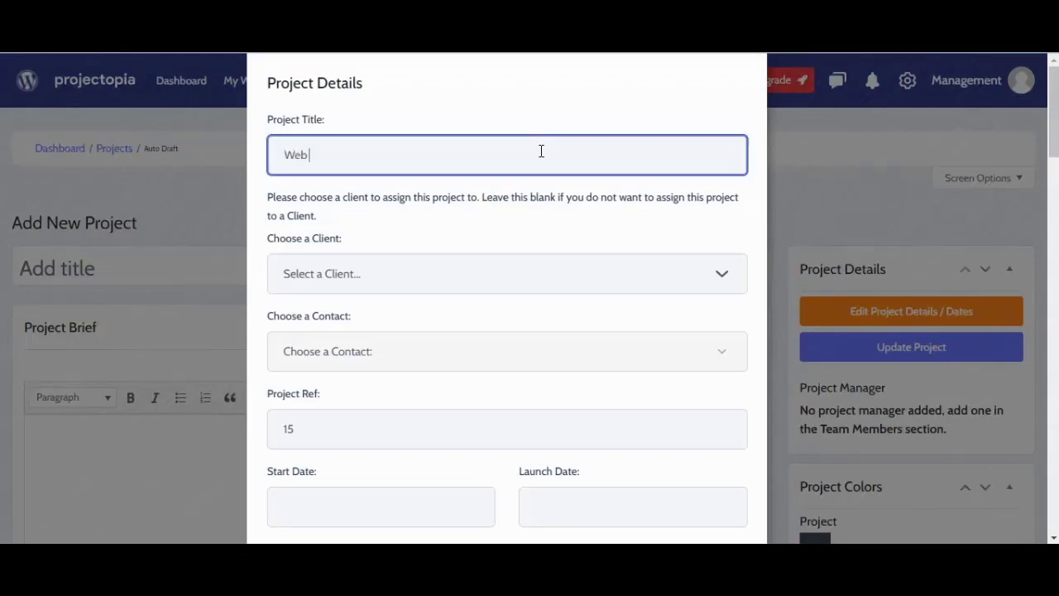
{"action": "type", "text": " Design"}
{"action": "left_click", "coordinate": [536, 276]}
{"action": "left_click", "coordinate": [492, 322]}
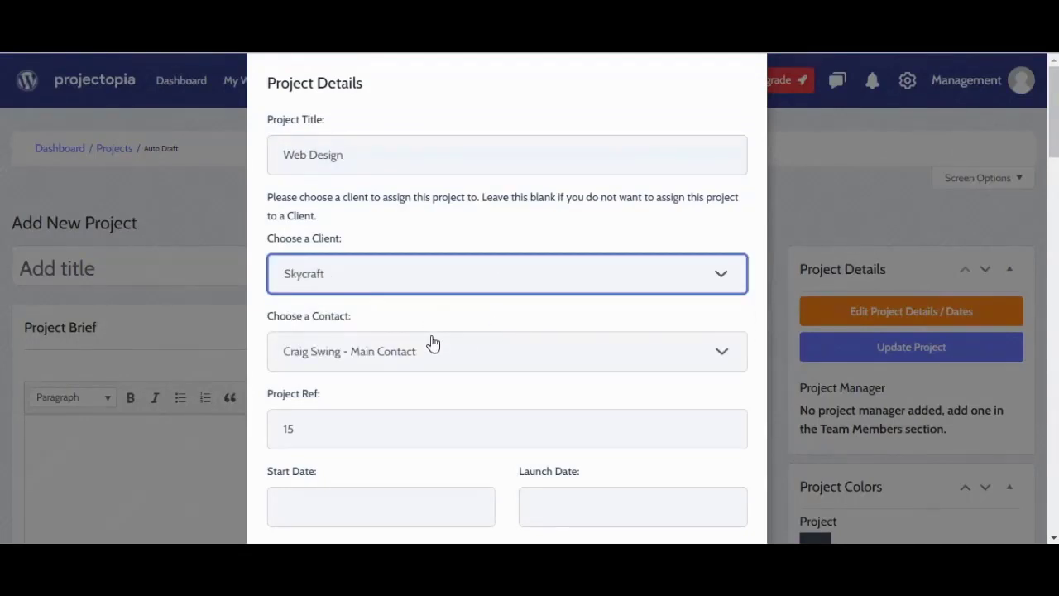
{"action": "scroll", "coordinate": [423, 385], "scroll_direction": "down", "scroll_amount": 3}
{"action": "left_click", "coordinate": [287, 210]}
{"action": "type", "text": "0021"}
Step: Set dates 19/03/2022 to 26/03/2022, a 10% deposit and Web Design terms, then save
{"action": "left_click", "coordinate": [320, 282]}
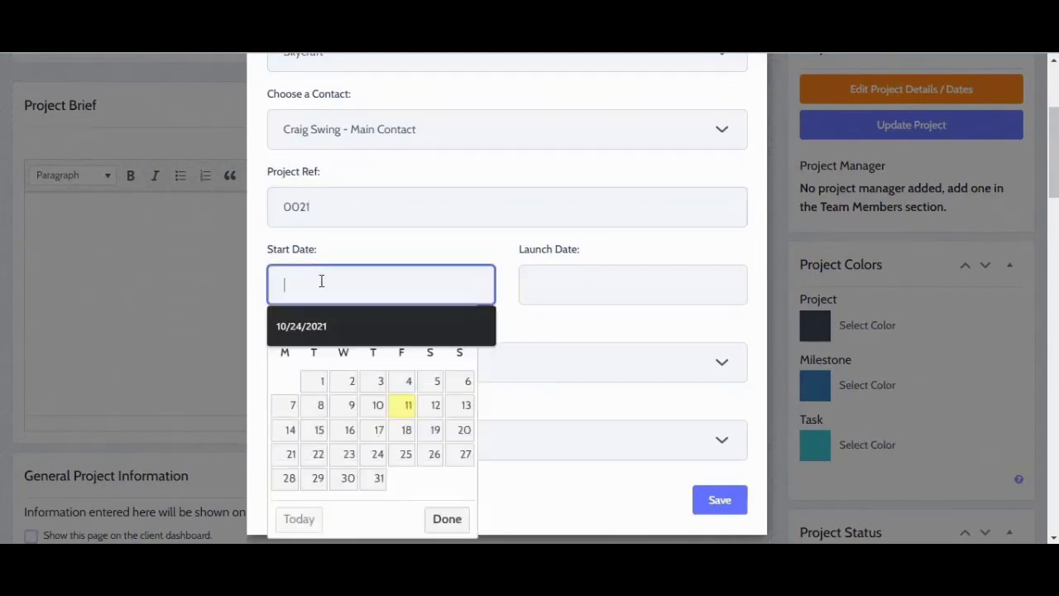
{"action": "left_click", "coordinate": [432, 428]}
{"action": "left_click", "coordinate": [601, 295]}
{"action": "left_click", "coordinate": [683, 455]}
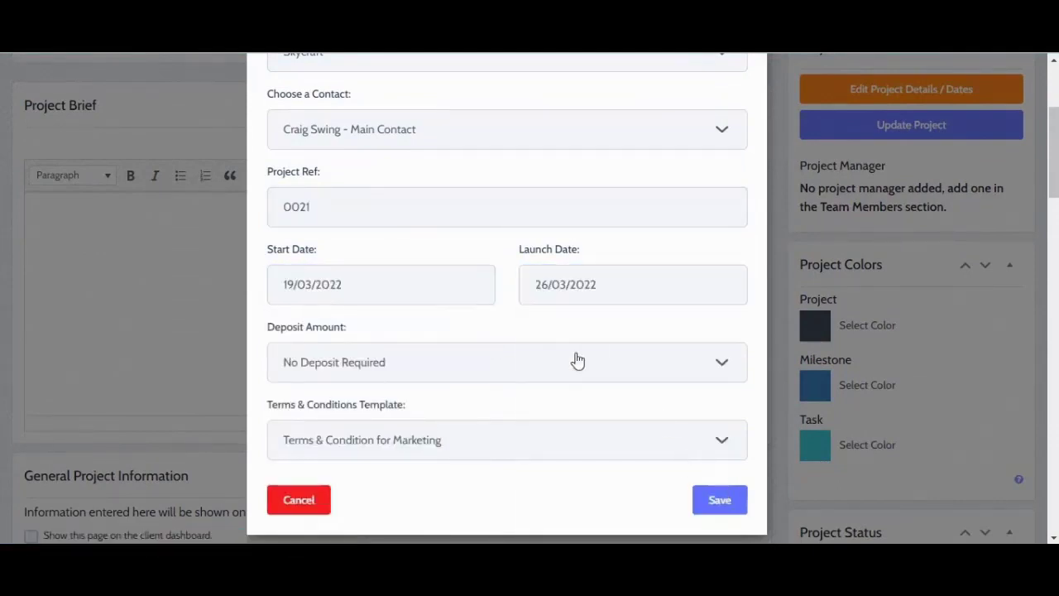
{"action": "left_click", "coordinate": [529, 368]}
{"action": "left_click", "coordinate": [484, 202]}
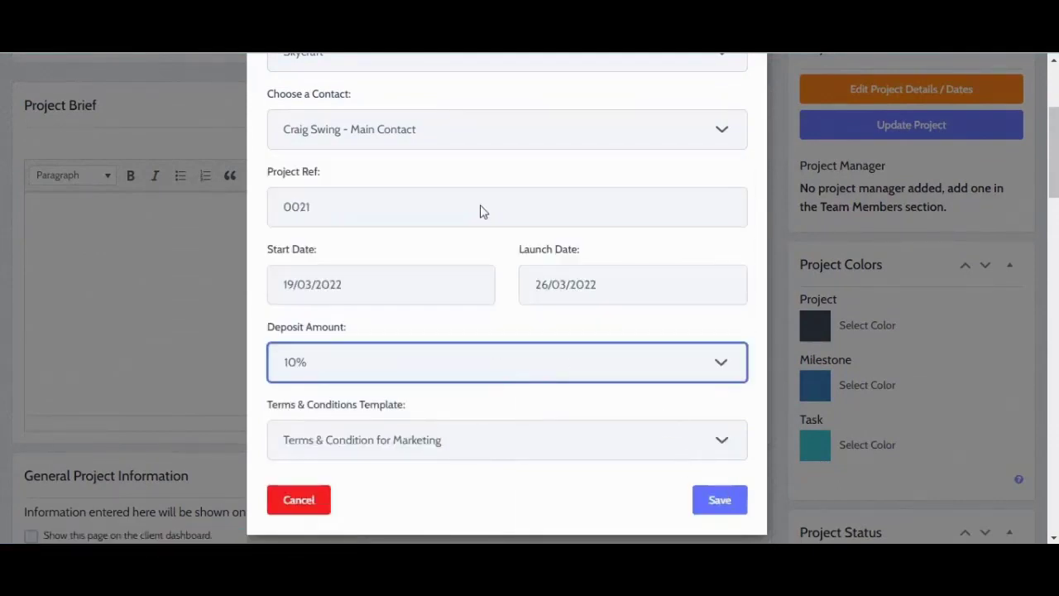
{"action": "left_click", "coordinate": [508, 449]}
{"action": "left_click", "coordinate": [501, 484]}
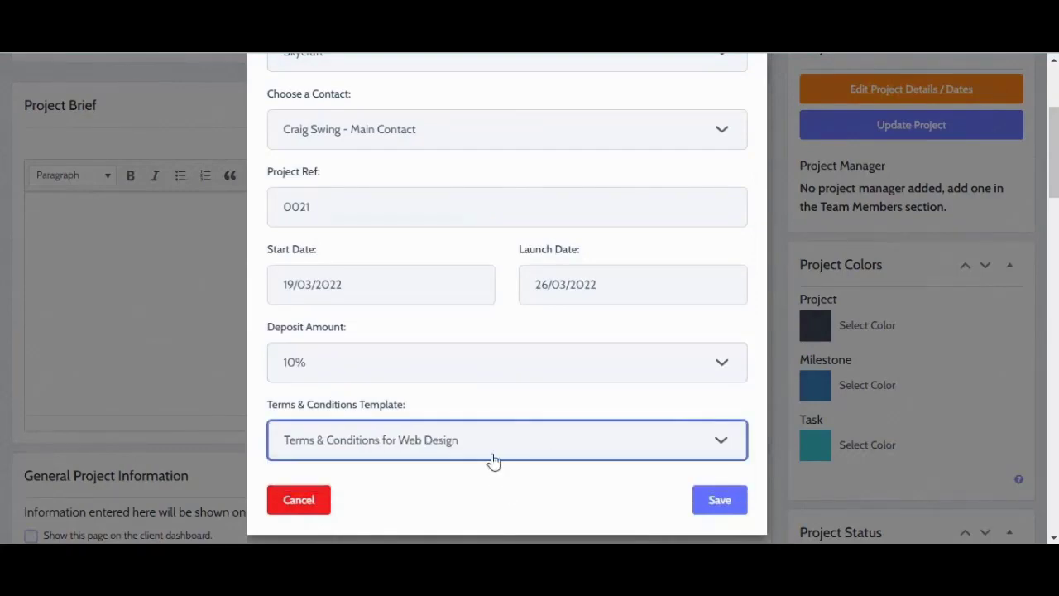
{"action": "left_click", "coordinate": [733, 502]}
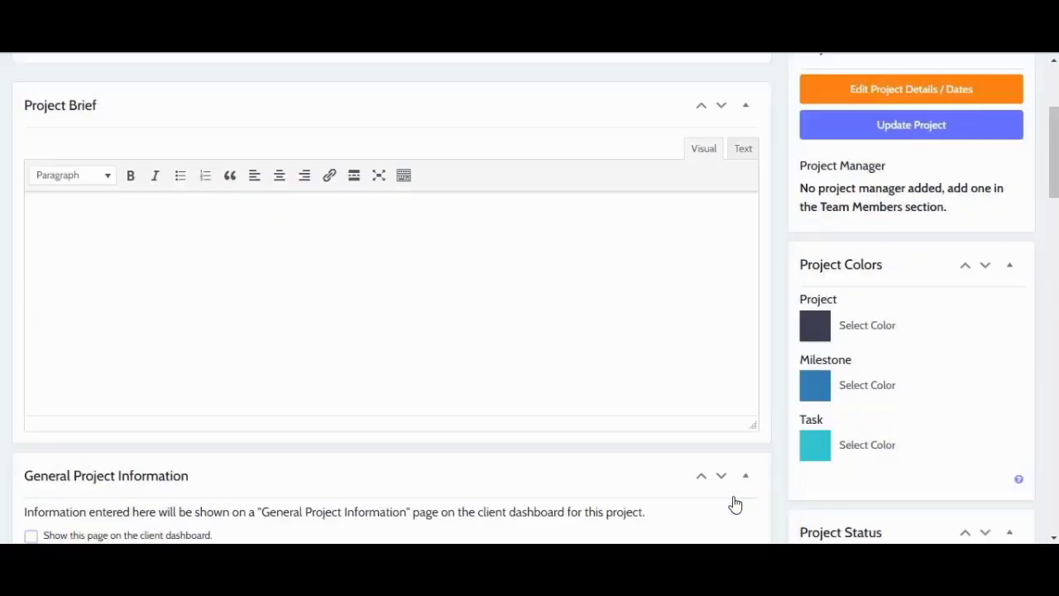
Step: Write the brief: fresh website design, proper navigation, and an interior design portfolio
{"action": "scroll", "coordinate": [570, 301], "scroll_direction": "down", "scroll_amount": 1}
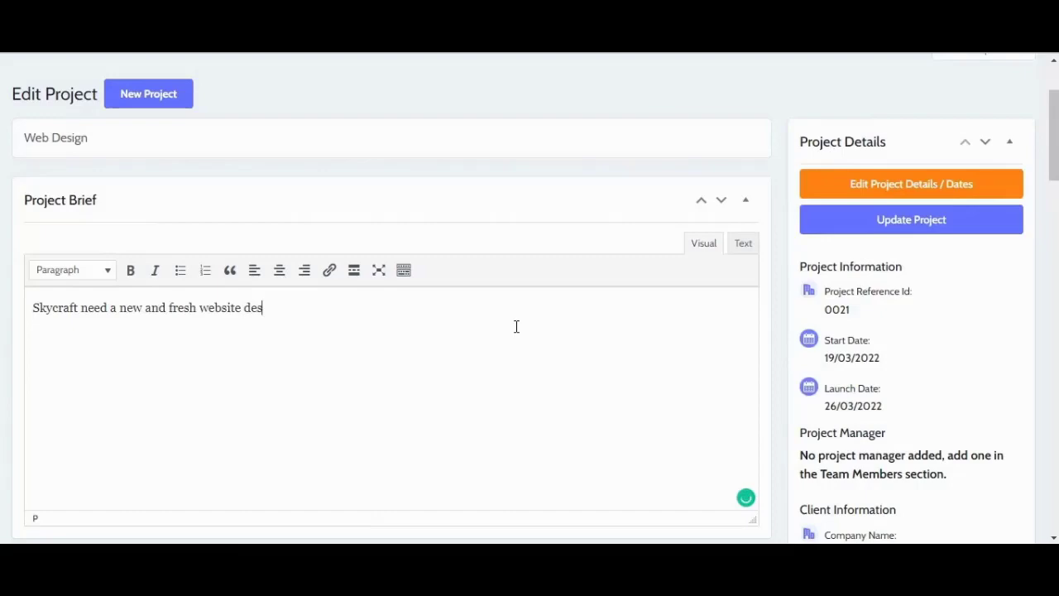
{"action": "type", "text": "ign for their wordpress website."}
{"action": "key", "text": "Return"}
{"action": "type", "text": "Their requirement is to create a portfolio of the work they have done in interior designing."}
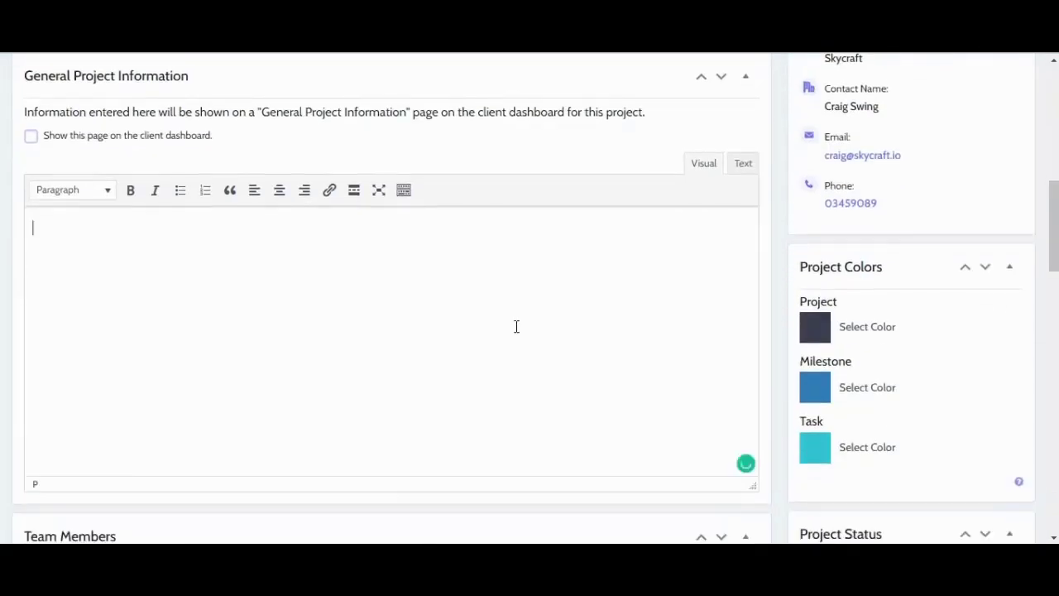
{"action": "type", "text": "Need a fresh website design with proper navigation, minimalistic design and"}
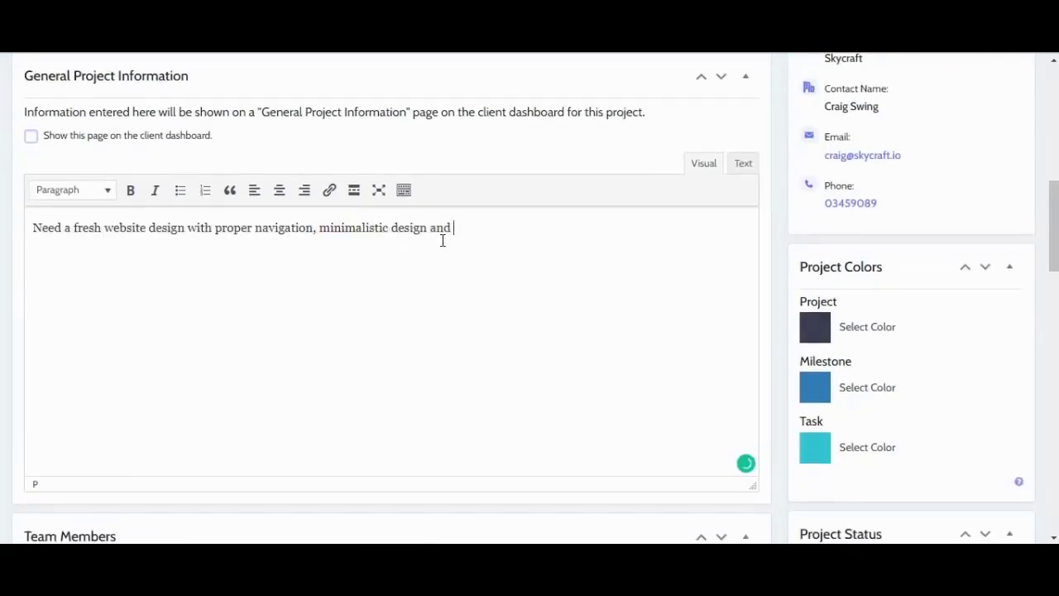
Step: Assign a team member to the Skycraft project
{"action": "scroll", "coordinate": [443, 240], "scroll_direction": "down", "scroll_amount": 4}
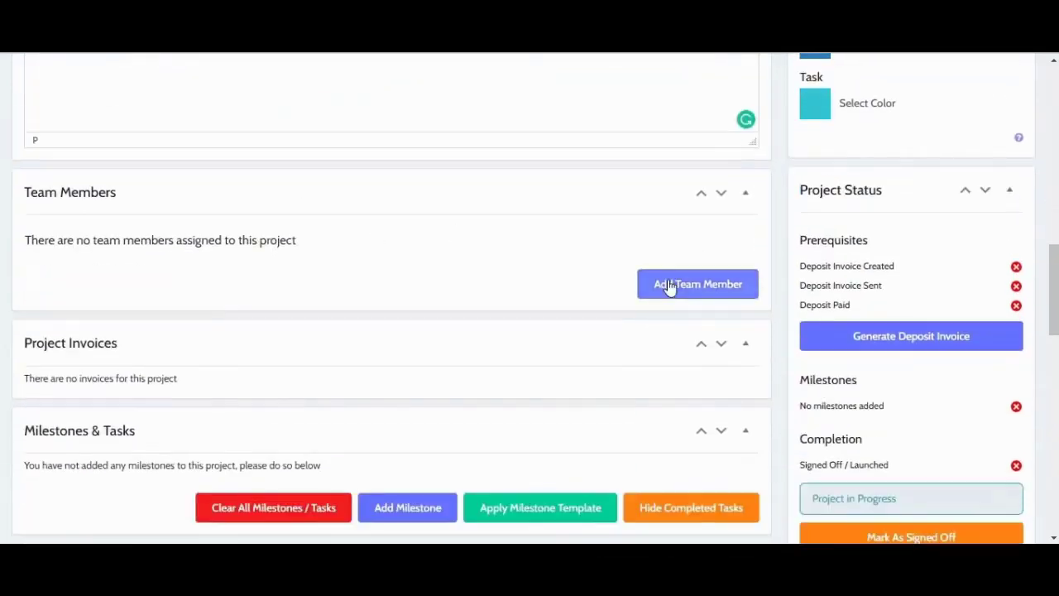
{"action": "left_click", "coordinate": [671, 286]}
{"action": "left_click", "coordinate": [494, 385]}
{"action": "left_click", "coordinate": [447, 364]}
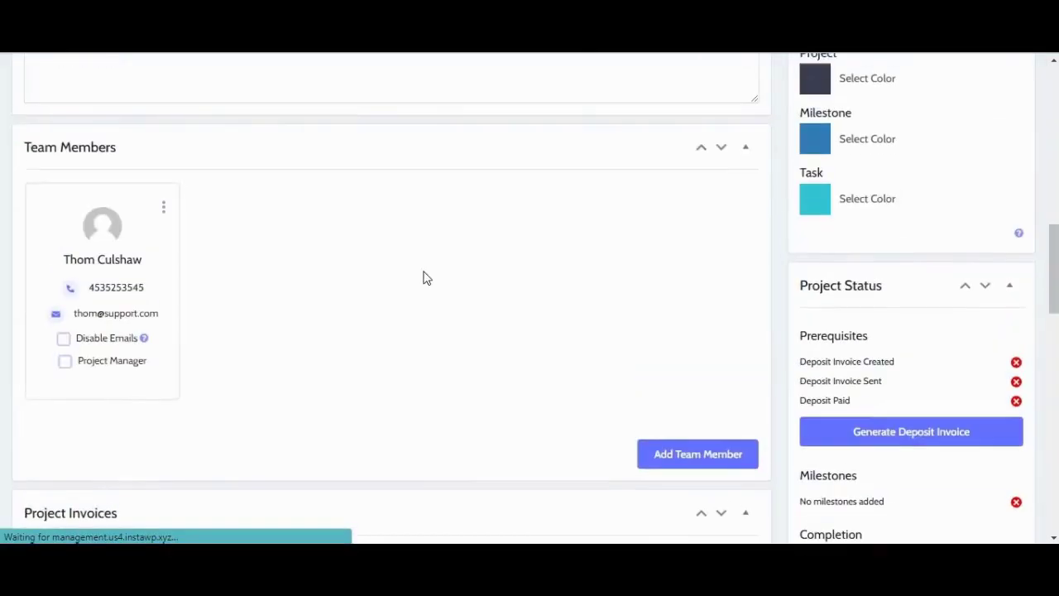
Step: Add a Design Phase milestone from 19/03/2022 to 22/03/2022 costing $20
{"action": "scroll", "coordinate": [543, 331], "scroll_direction": "down", "scroll_amount": 3}
{"action": "left_click", "coordinate": [443, 415]}
{"action": "left_click", "coordinate": [422, 206]}
{"action": "type", "text": "Design Phase"}
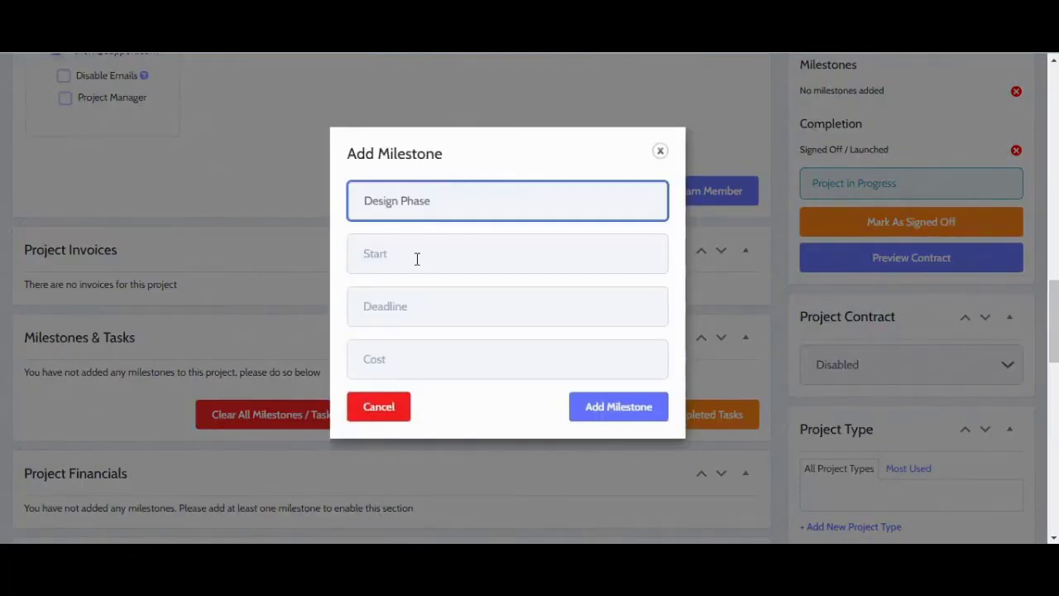
{"action": "left_click", "coordinate": [416, 254]}
{"action": "type", "text": "19/03/2022"}
{"action": "left_click", "coordinate": [431, 306]}
{"action": "type", "text": "22/03/2022"}
{"action": "left_click", "coordinate": [449, 358]}
{"action": "type", "text": "$20"}
{"action": "left_click", "coordinate": [604, 413]}
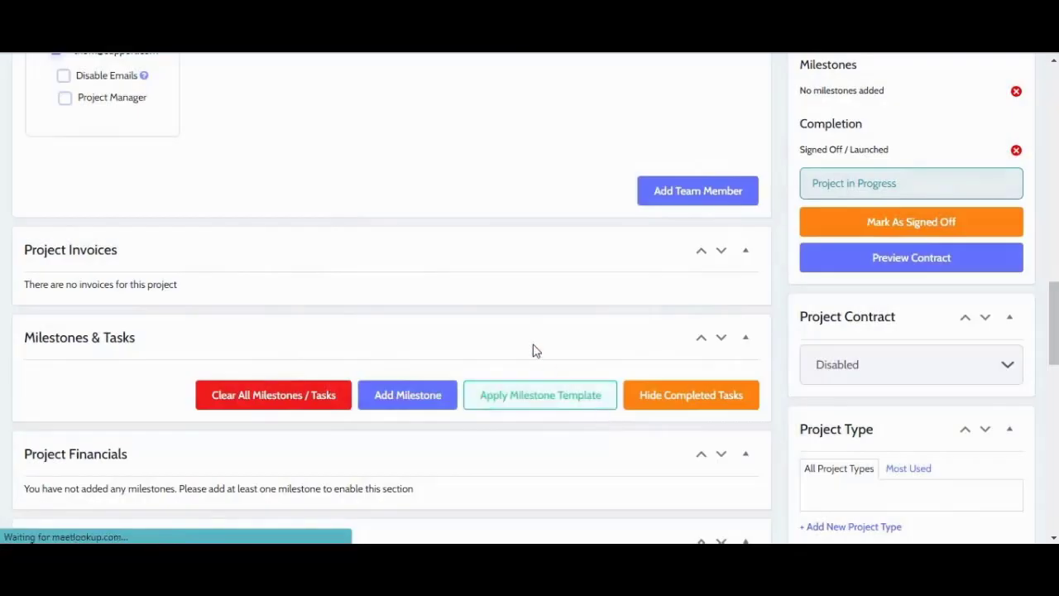
Step: Review the project page and place the cursor in the personal project notes
{"action": "scroll", "coordinate": [530, 343], "scroll_direction": "down", "scroll_amount": 2}
{"action": "scroll", "coordinate": [374, 322], "scroll_direction": "up", "scroll_amount": 2}
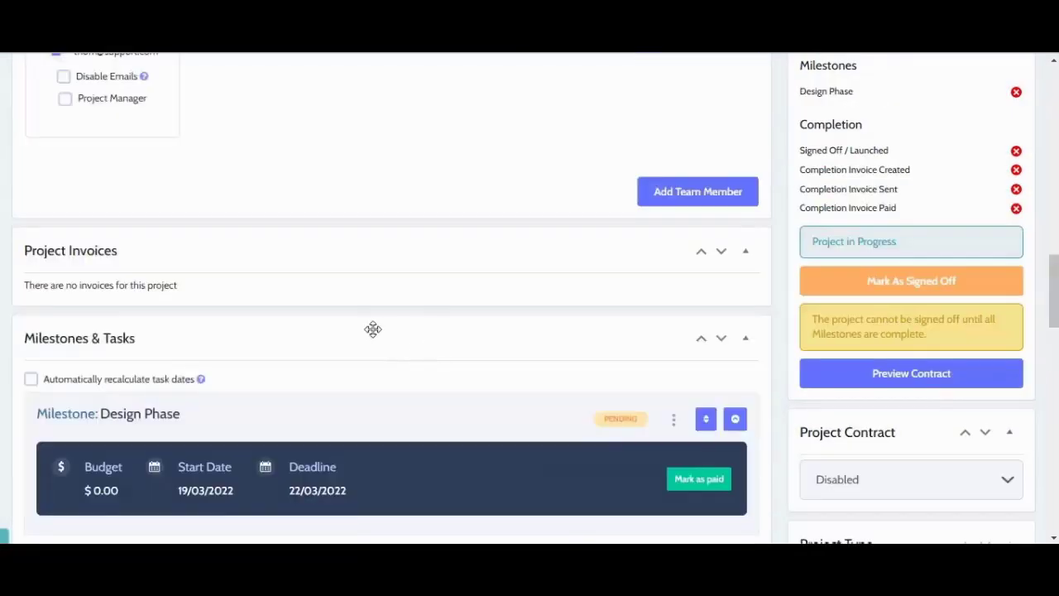
{"action": "scroll", "coordinate": [437, 448], "scroll_direction": "down", "scroll_amount": 2}
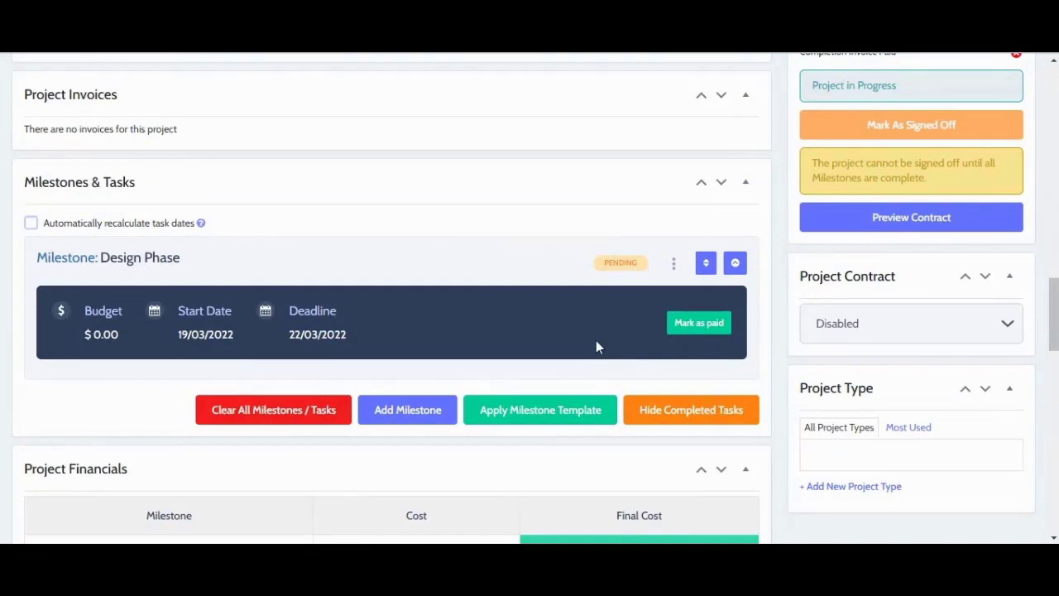
{"action": "scroll", "coordinate": [780, 333], "scroll_direction": "down", "scroll_amount": 8}
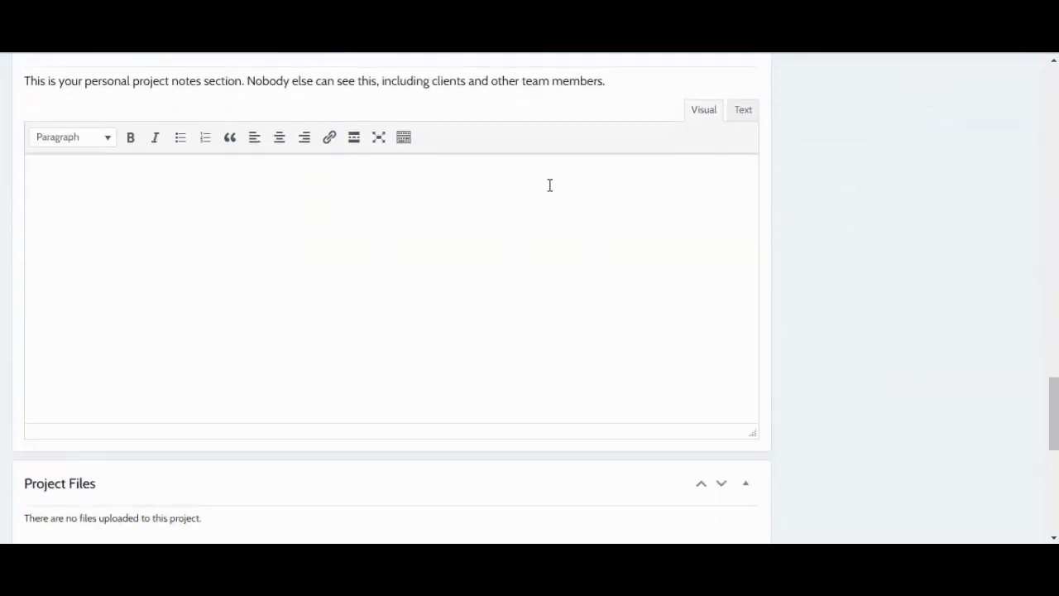
{"action": "left_click", "coordinate": [550, 185]}
{"action": "scroll", "coordinate": [629, 256], "scroll_direction": "down", "scroll_amount": 3}
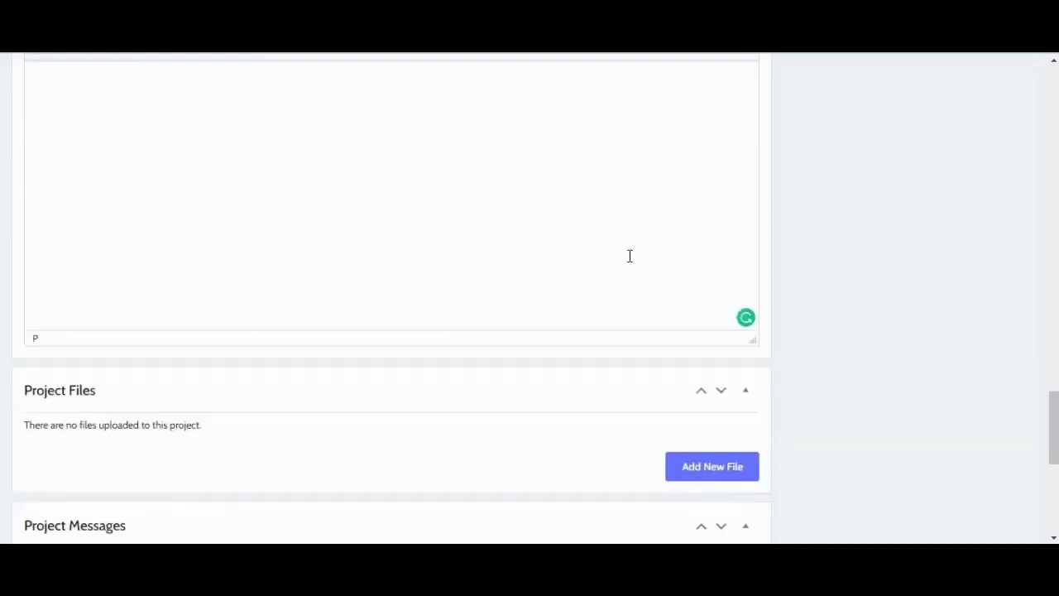
{"action": "scroll", "coordinate": [630, 263], "scroll_direction": "down", "scroll_amount": 2}
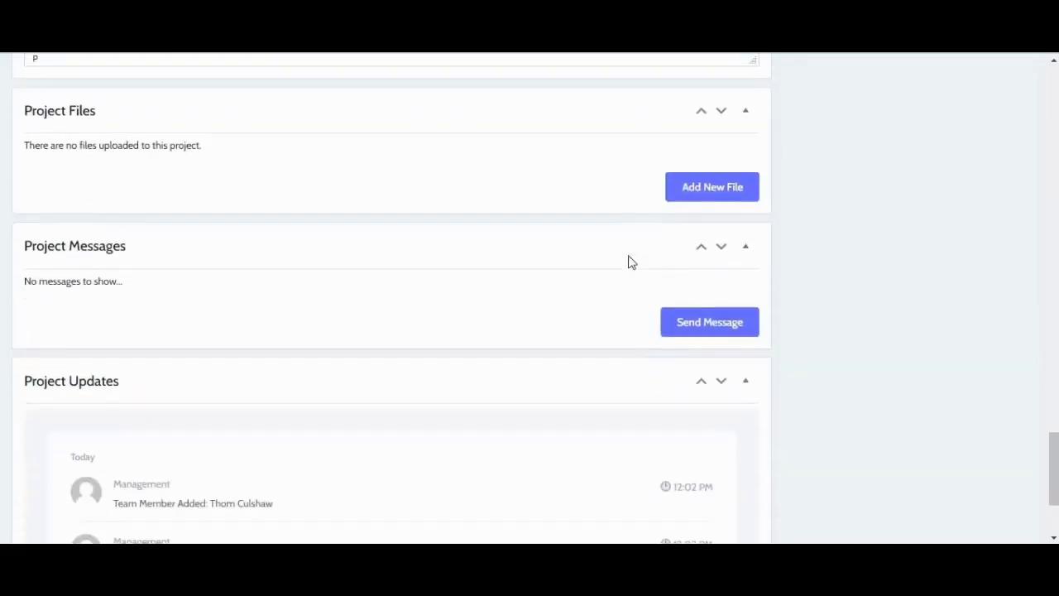
{"action": "scroll", "coordinate": [630, 262], "scroll_direction": "down", "scroll_amount": 1}
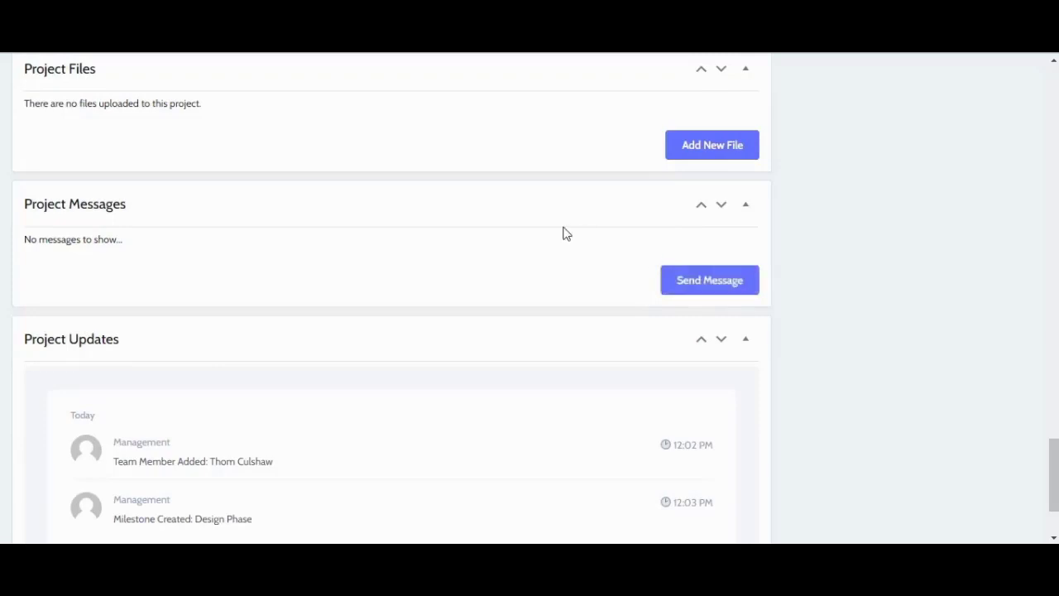
{"action": "scroll", "coordinate": [862, 253], "scroll_direction": "up", "scroll_amount": 12}
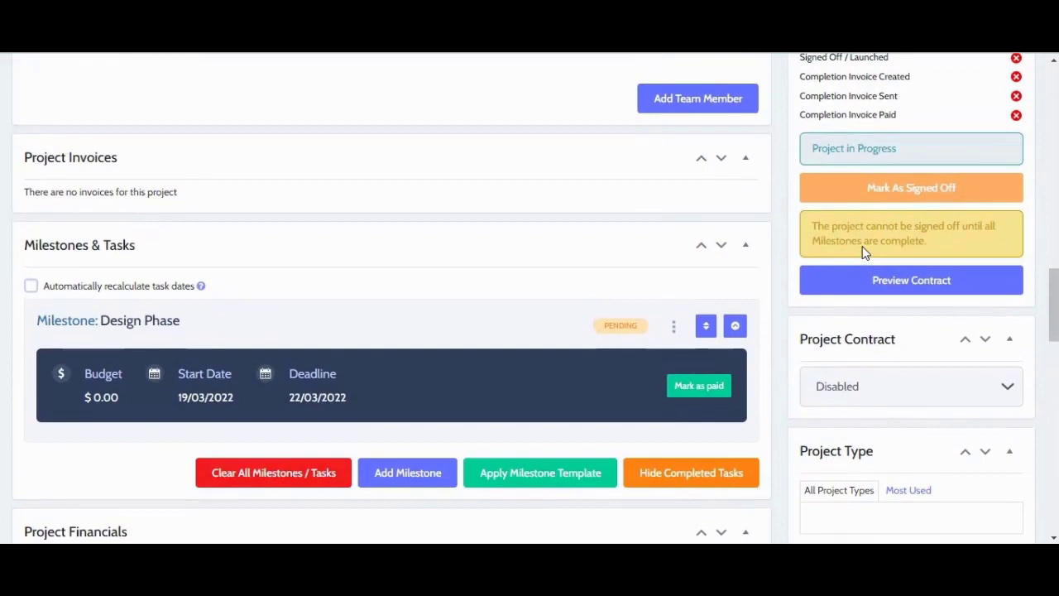
Step: Enable the project contract and add Web Design as a new project type
{"action": "left_click", "coordinate": [957, 395]}
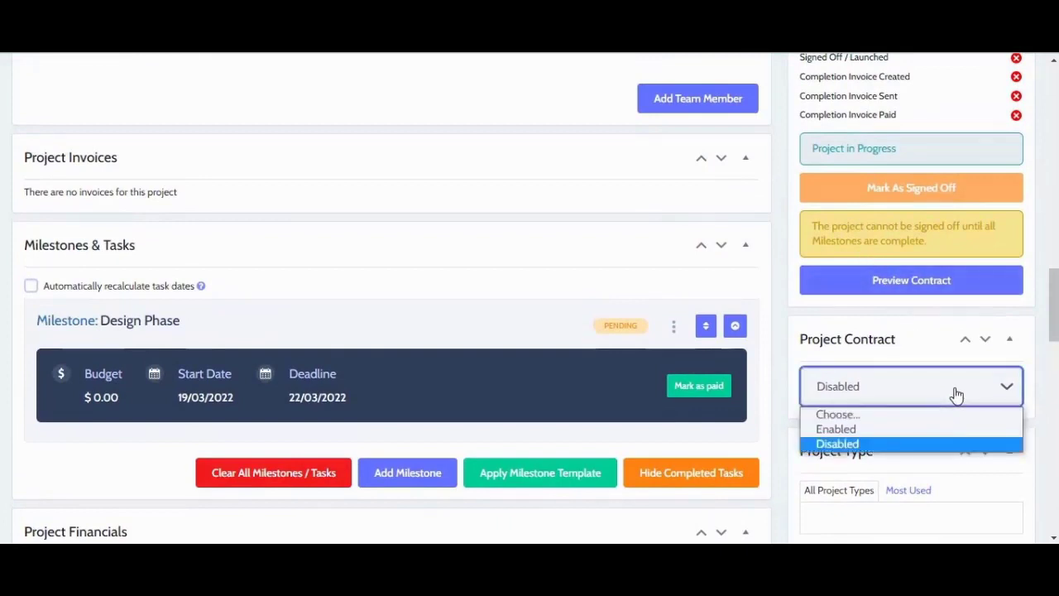
{"action": "left_click", "coordinate": [935, 429]}
{"action": "scroll", "coordinate": [934, 429], "scroll_direction": "down", "scroll_amount": 2}
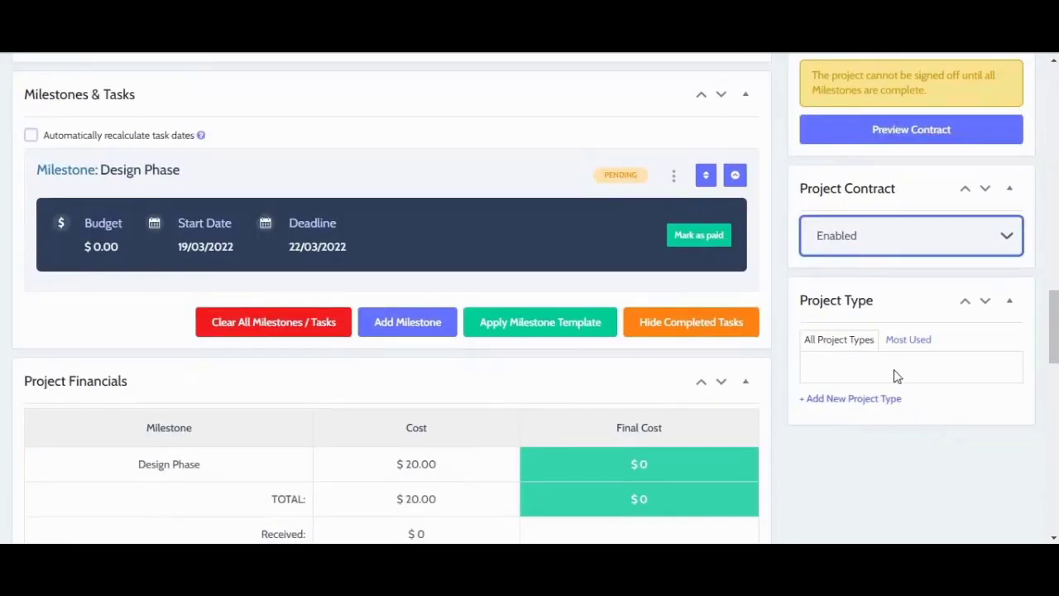
{"action": "left_click", "coordinate": [867, 374]}
{"action": "left_click", "coordinate": [860, 398]}
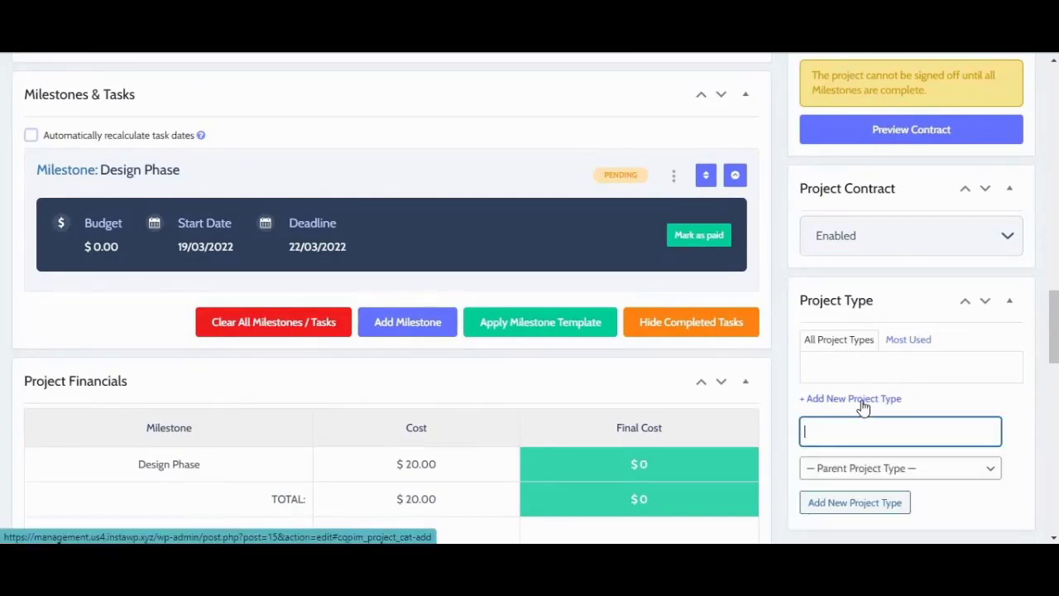
{"action": "type", "text": "Web Design"}
{"action": "left_click", "coordinate": [905, 507]}
Step: Update the project and return to the Projects list
{"action": "scroll", "coordinate": [867, 325], "scroll_direction": "up", "scroll_amount": 4}
{"action": "scroll", "coordinate": [868, 324], "scroll_direction": "up", "scroll_amount": 6}
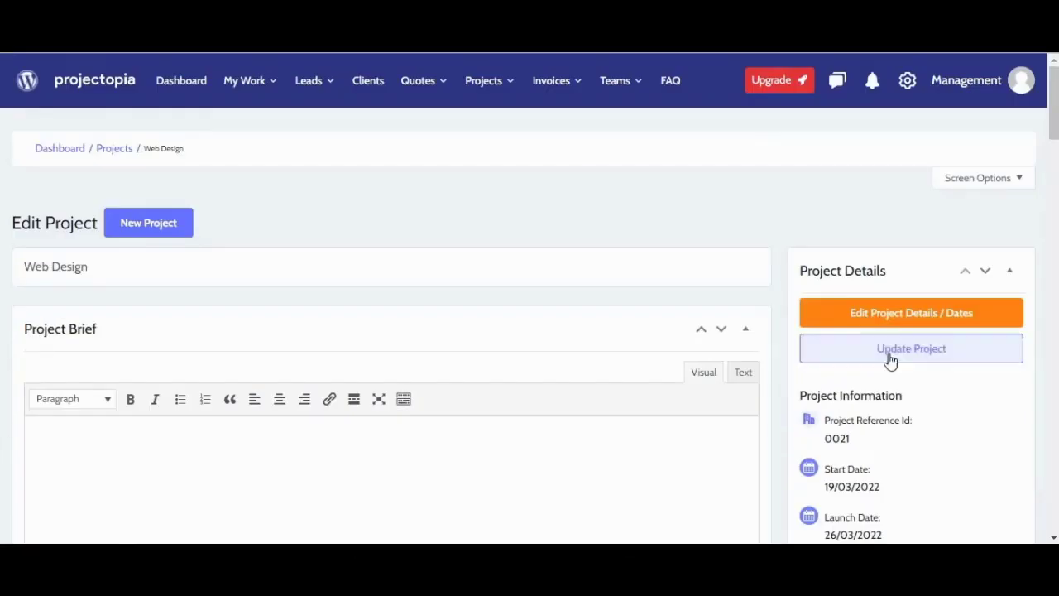
{"action": "left_click", "coordinate": [892, 357]}
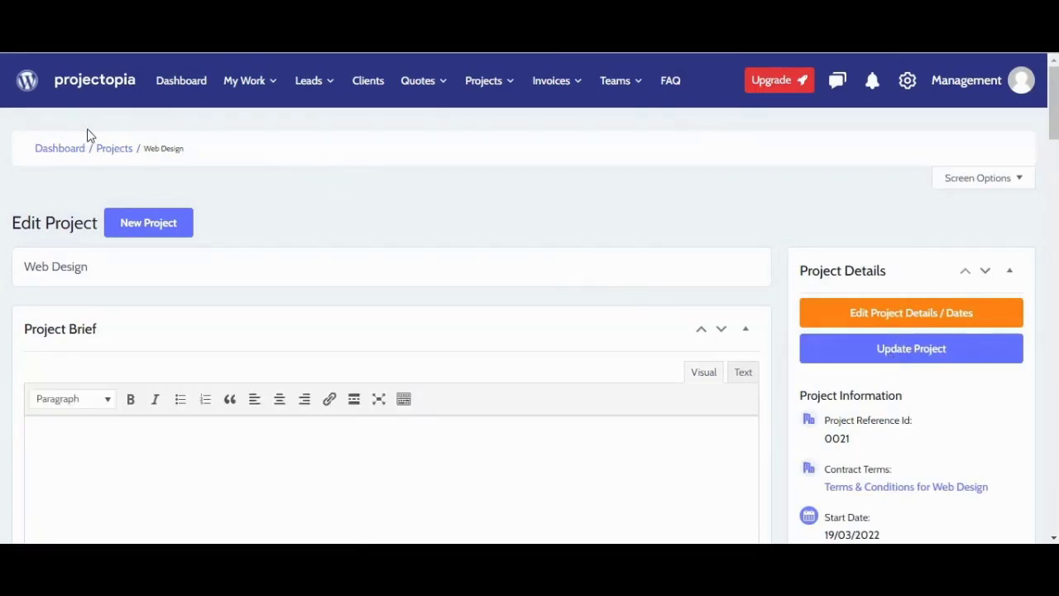
{"action": "left_click", "coordinate": [106, 152]}
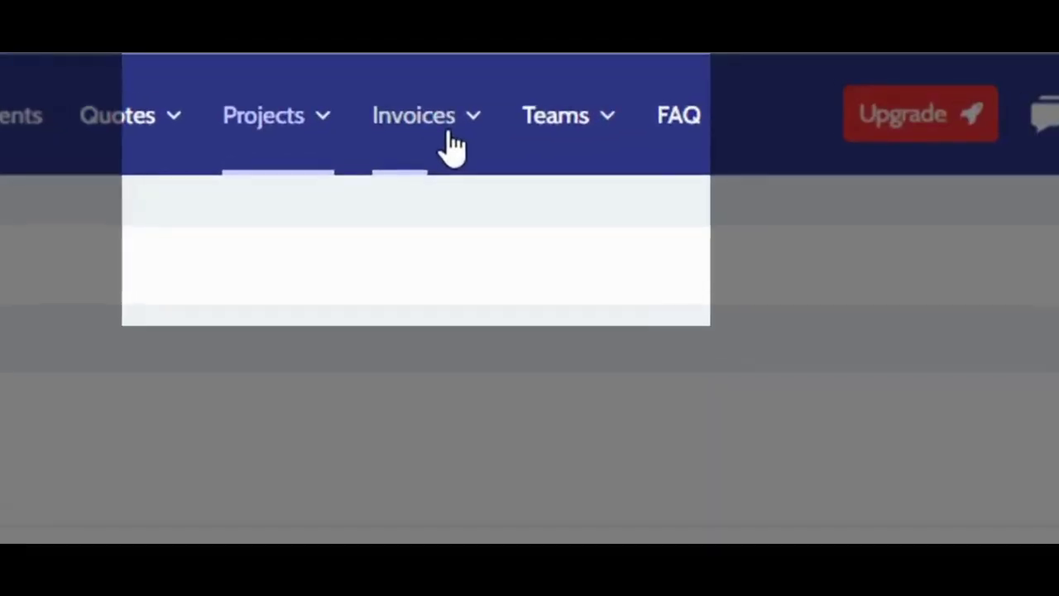
Step: Start a new invoice dated 15/03/2022 for client Skycraft
{"action": "left_click", "coordinate": [451, 144]}
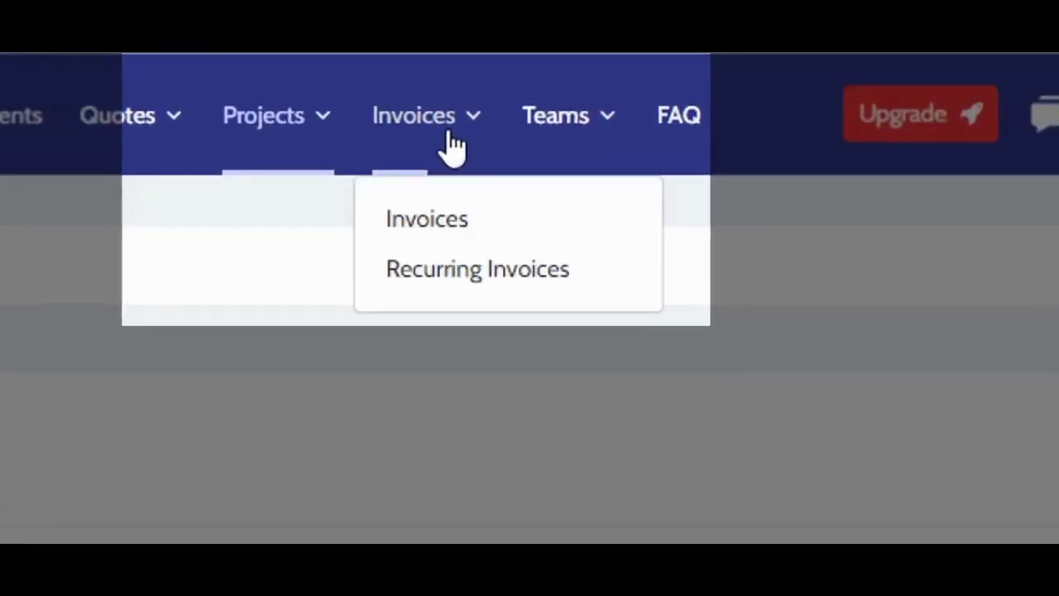
{"action": "left_click", "coordinate": [458, 222]}
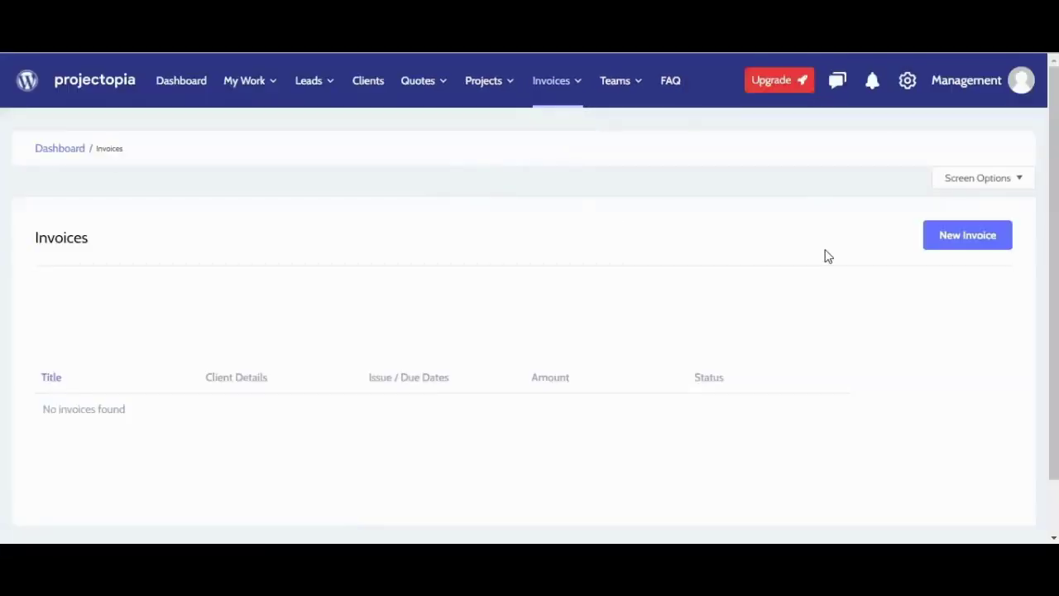
{"action": "left_click", "coordinate": [956, 248]}
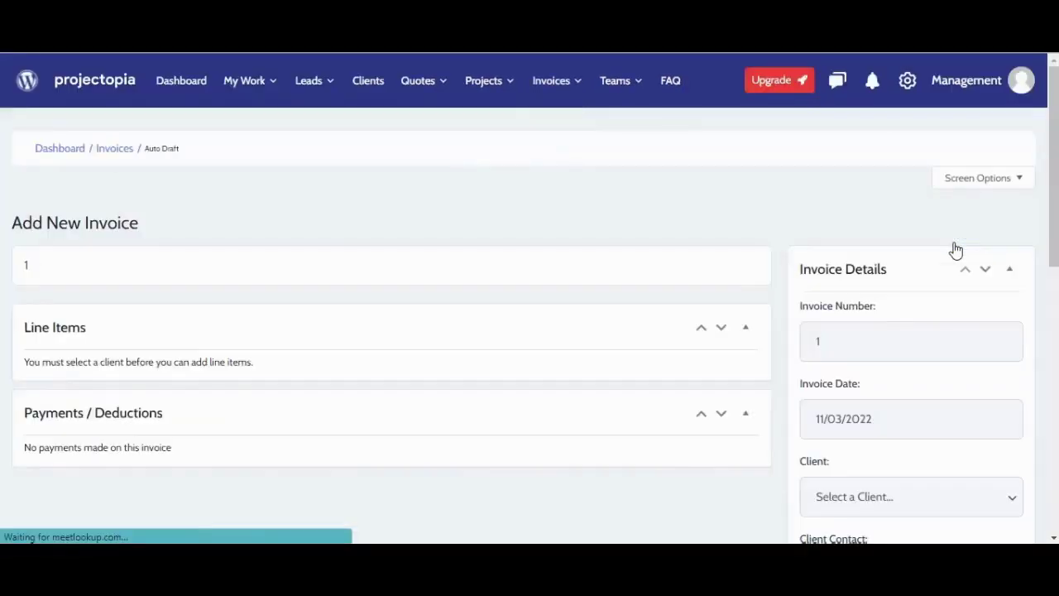
{"action": "scroll", "coordinate": [835, 349], "scroll_direction": "down", "scroll_amount": 2}
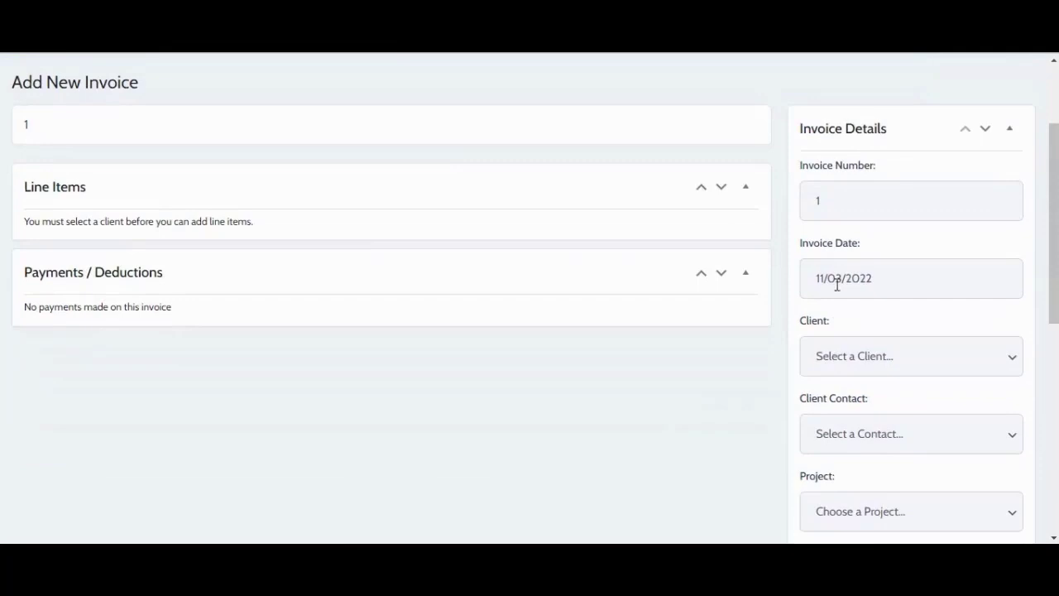
{"action": "left_click", "coordinate": [888, 279]}
{"action": "left_click", "coordinate": [855, 430]}
{"action": "left_click", "coordinate": [830, 355]}
{"action": "left_click", "coordinate": [835, 398]}
Step: Link the invoice to project 0021 - Web Design, allow partial payments, and update it
{"action": "scroll", "coordinate": [924, 413], "scroll_direction": "down", "scroll_amount": 3}
{"action": "left_click", "coordinate": [910, 244]}
{"action": "left_click", "coordinate": [890, 345]}
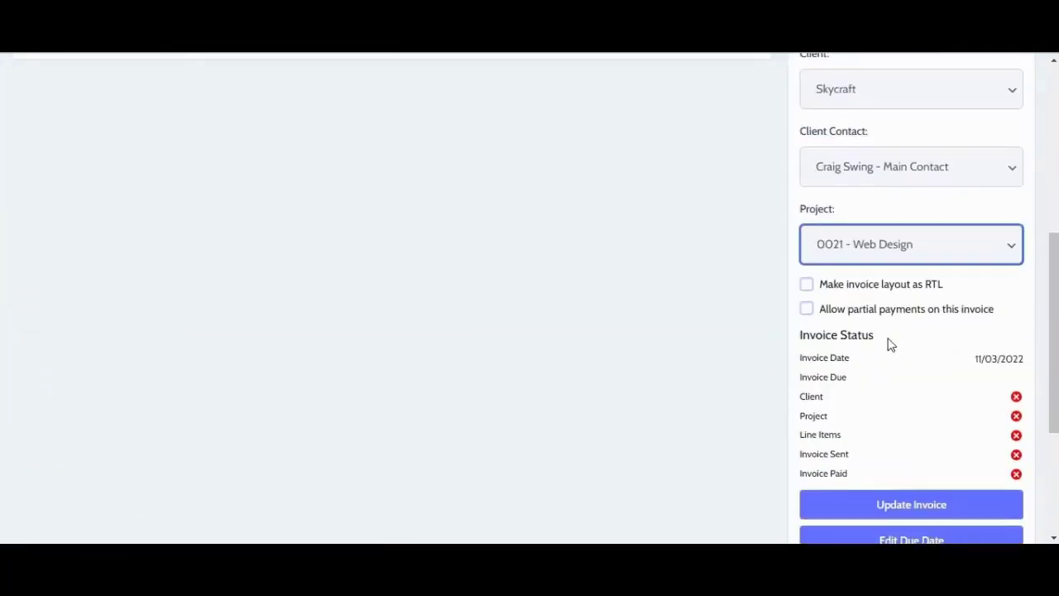
{"action": "left_click", "coordinate": [806, 308]}
{"action": "scroll", "coordinate": [810, 308], "scroll_direction": "down", "scroll_amount": 3}
{"action": "left_click", "coordinate": [828, 260]}
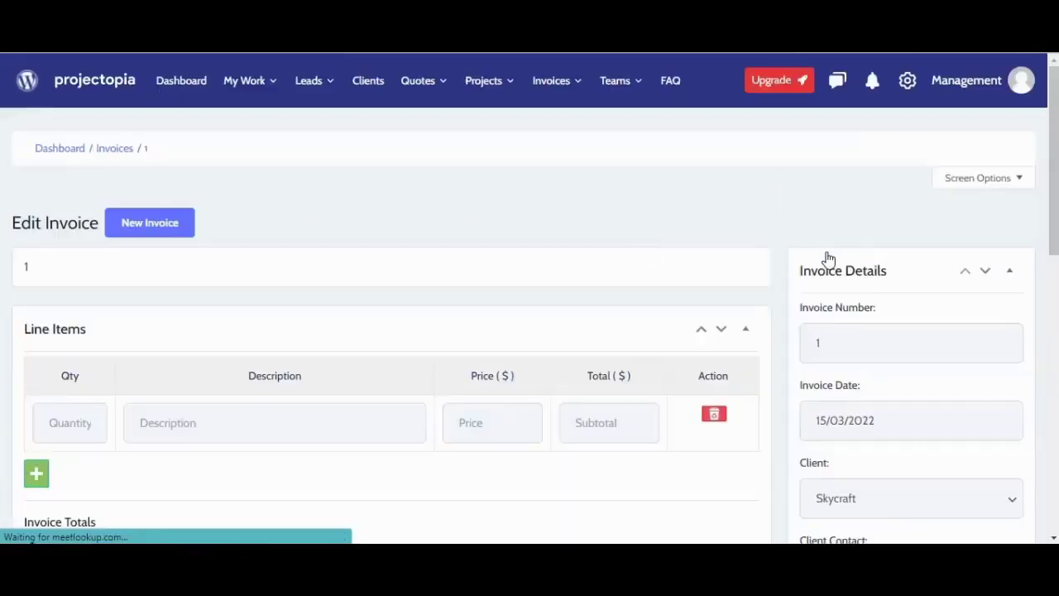
Step: Add a line item of quantity 1, Web Design, $20, and update the invoice
{"action": "scroll", "coordinate": [829, 259], "scroll_direction": "down", "scroll_amount": 3}
{"action": "left_click", "coordinate": [70, 207]}
{"action": "type", "text": "1"}
{"action": "key", "text": "Tab"}
{"action": "type", "text": "Web Design"}
{"action": "left_click", "coordinate": [485, 206]}
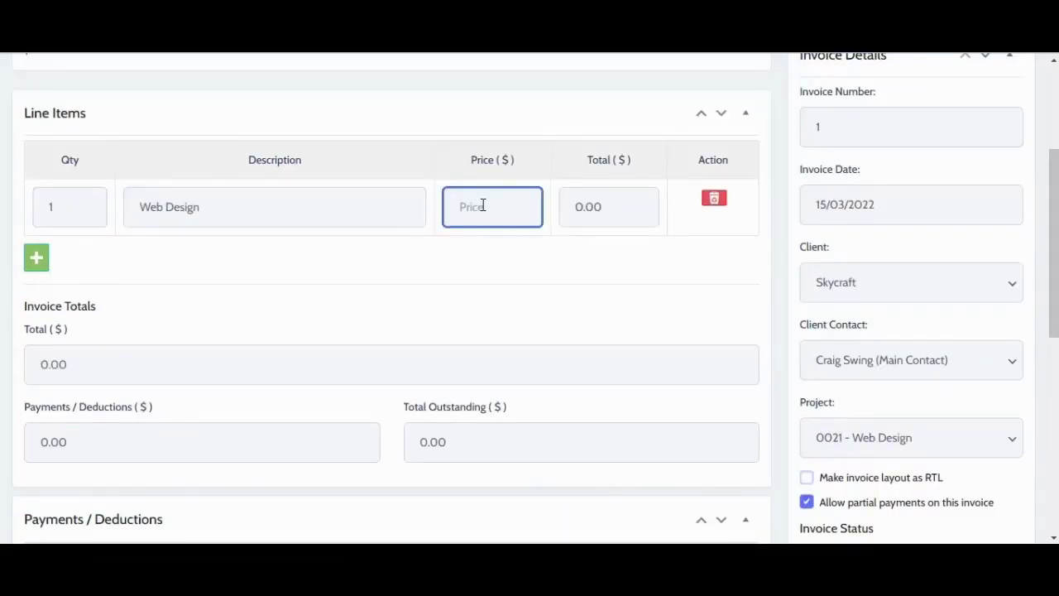
{"action": "type", "text": "$20"}
{"action": "left_click", "coordinate": [108, 272]}
{"action": "scroll", "coordinate": [101, 208], "scroll_direction": "down", "scroll_amount": 2}
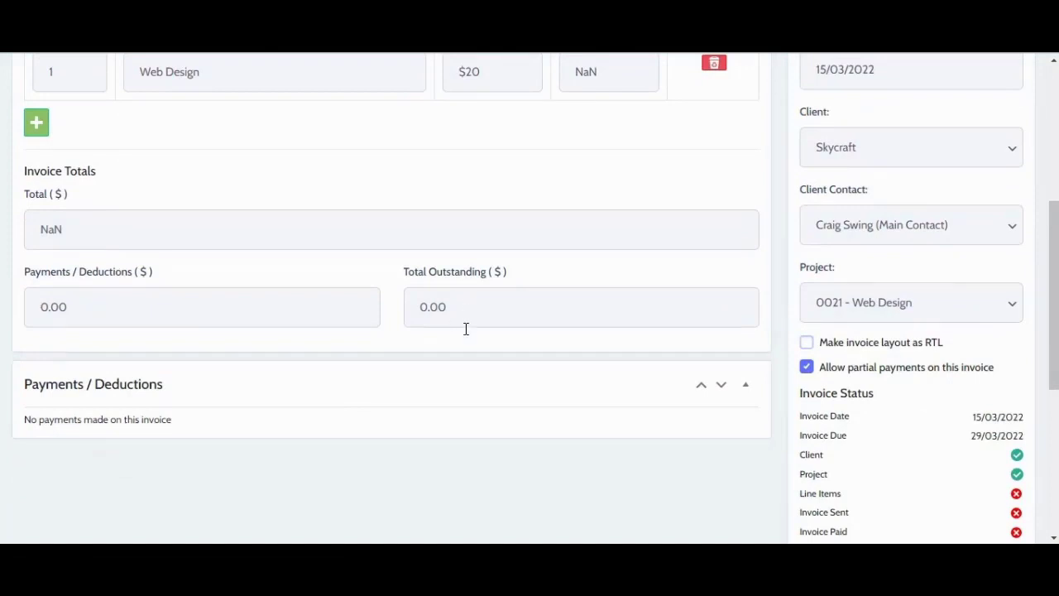
{"action": "scroll", "coordinate": [466, 328], "scroll_direction": "down", "scroll_amount": 2}
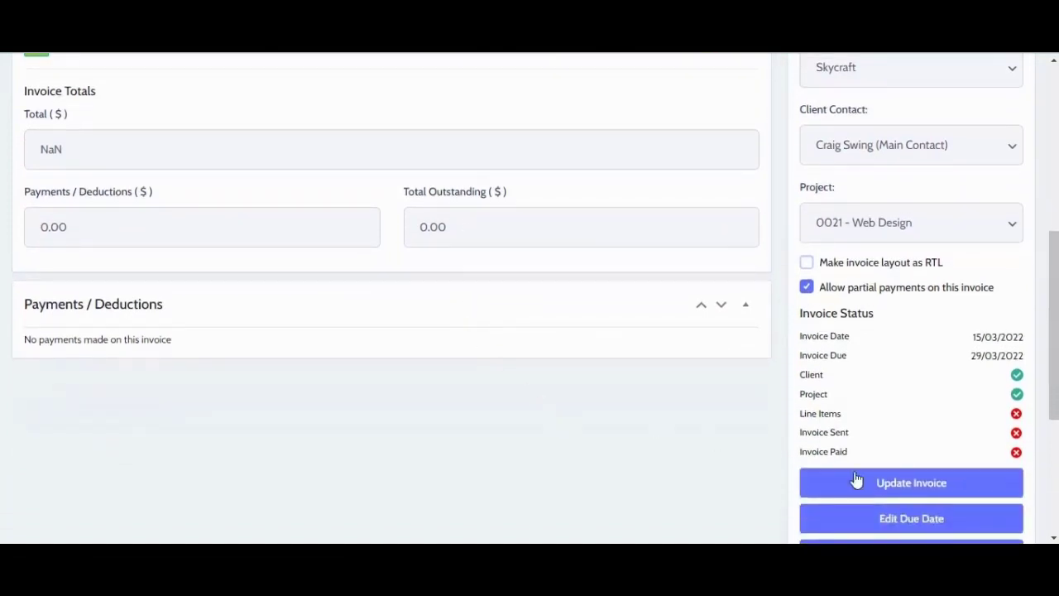
{"action": "left_click", "coordinate": [858, 481]}
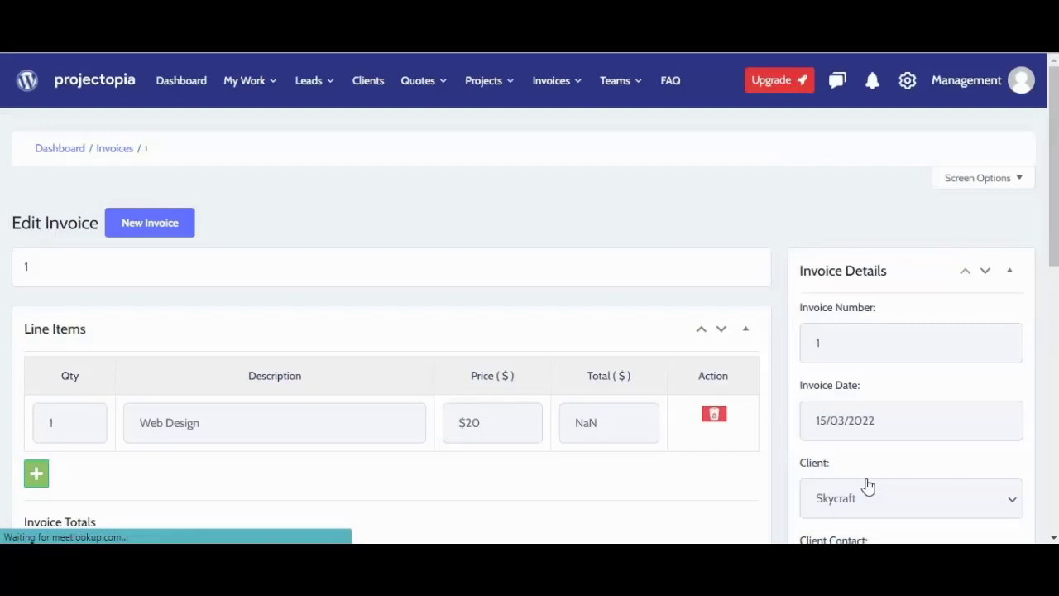
Step: Return to the invoices list and view the empty Recurring Invoices page
{"action": "left_click", "coordinate": [114, 149]}
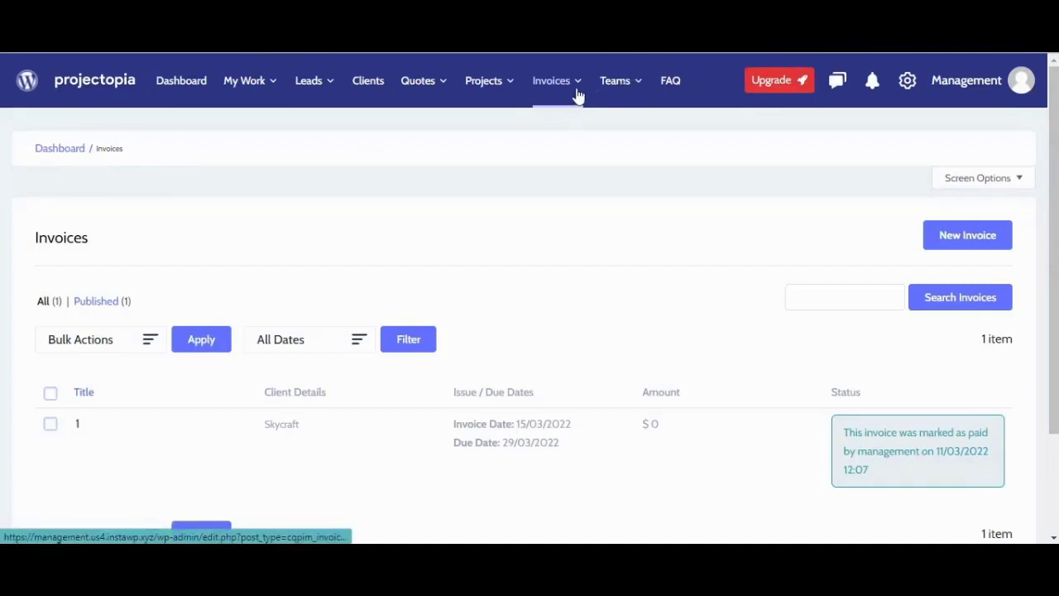
{"action": "mouse_move", "coordinate": [574, 97]}
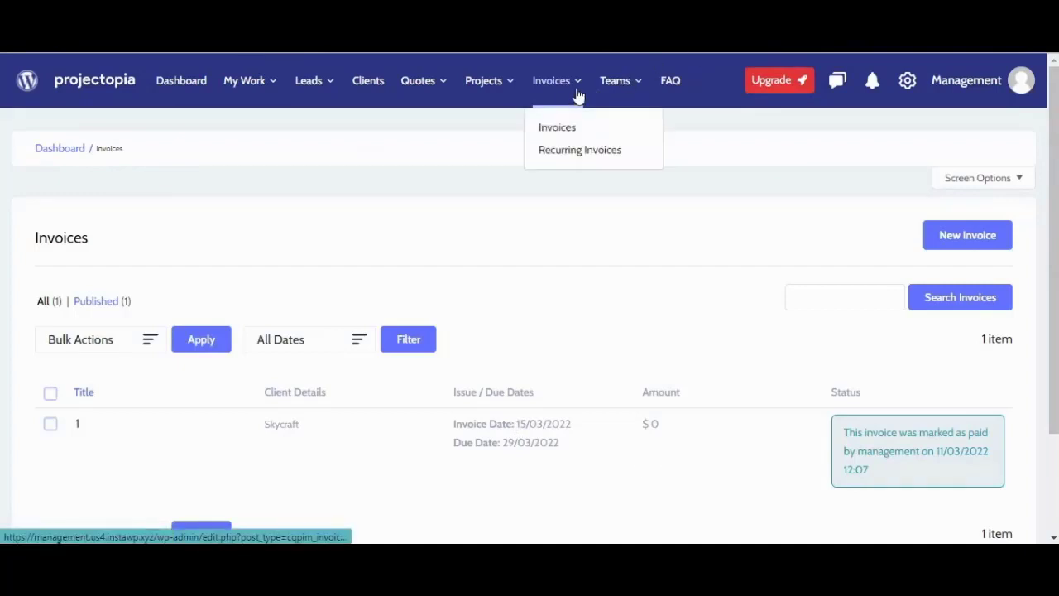
{"action": "left_click", "coordinate": [579, 149]}
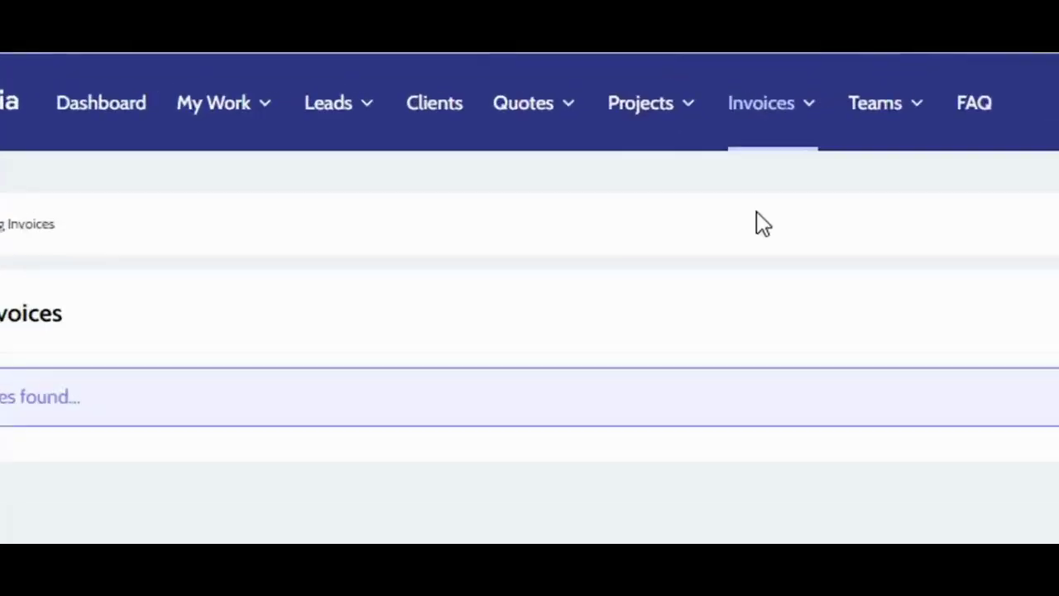
{"action": "left_click", "coordinate": [445, 83]}
Step: Start a new document of type Quote for client Kreta Arts
{"action": "left_click", "coordinate": [637, 125]}
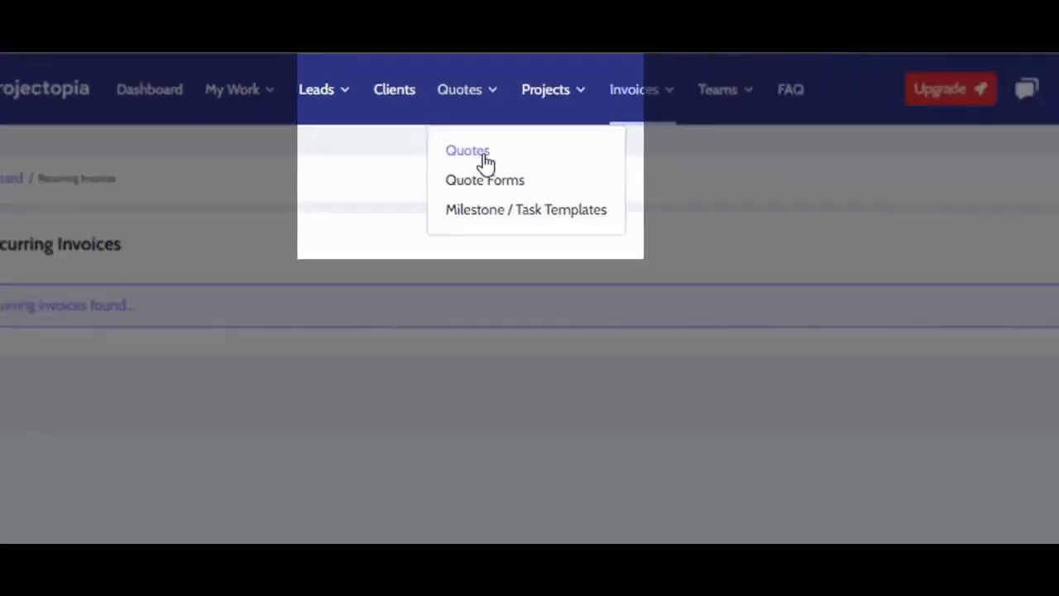
{"action": "left_click", "coordinate": [612, 215]}
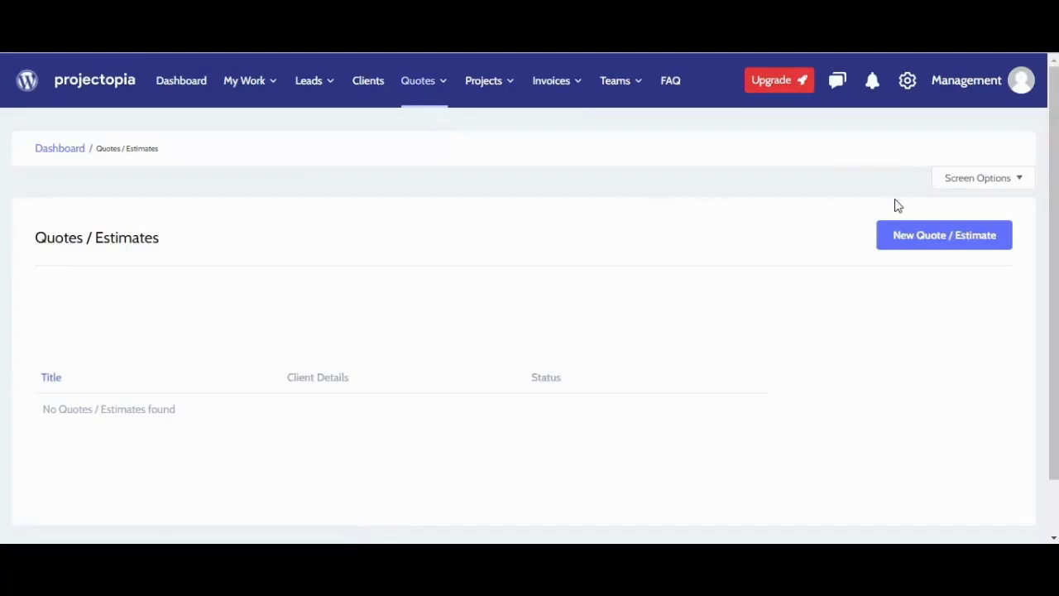
{"action": "left_click", "coordinate": [925, 235]}
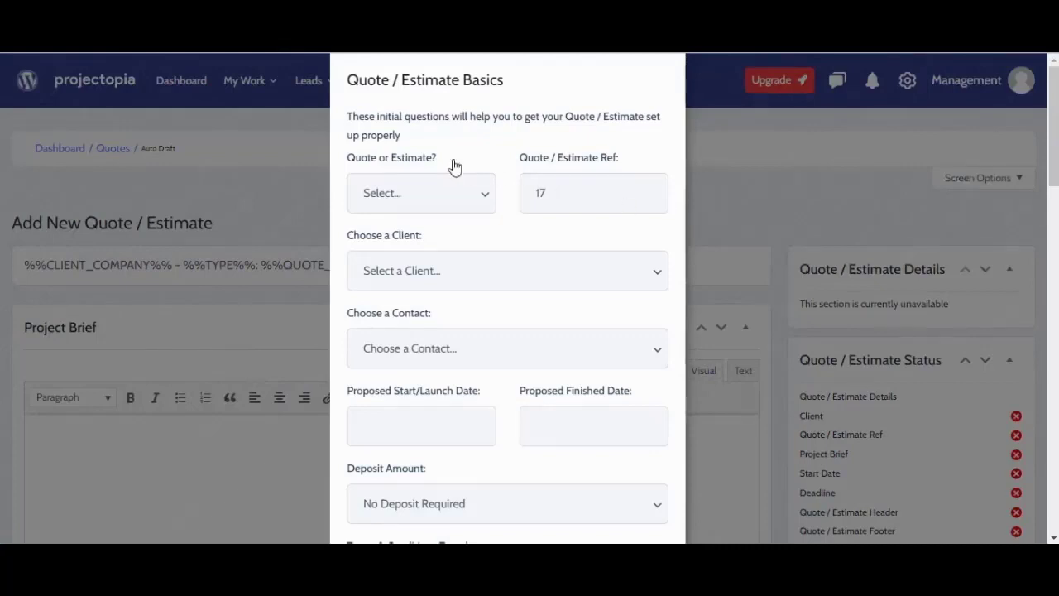
{"action": "left_click", "coordinate": [463, 202]}
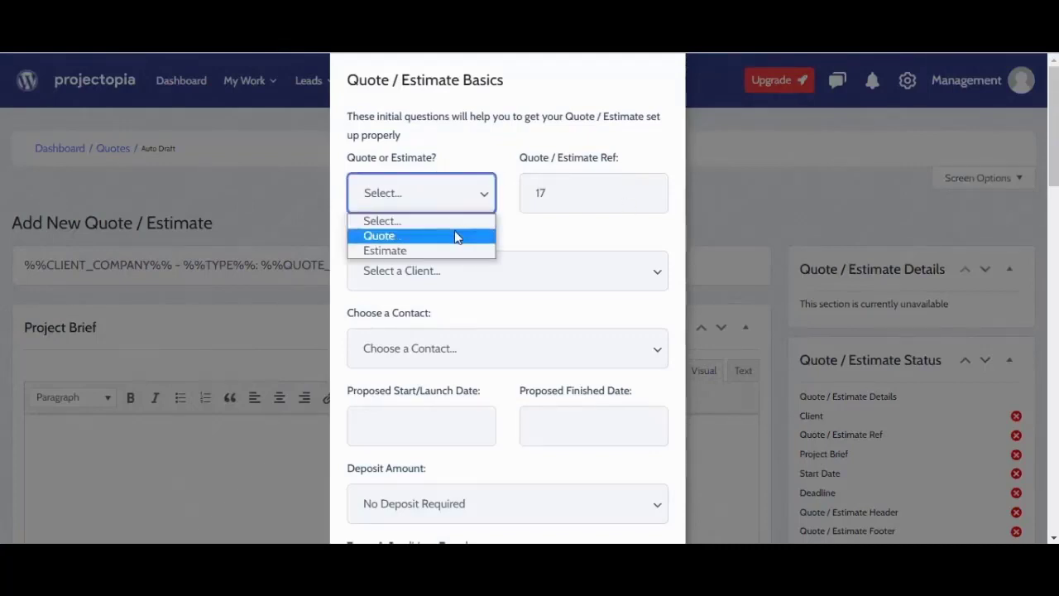
{"action": "left_click", "coordinate": [454, 233]}
{"action": "left_click", "coordinate": [503, 263]}
{"action": "left_click", "coordinate": [447, 329]}
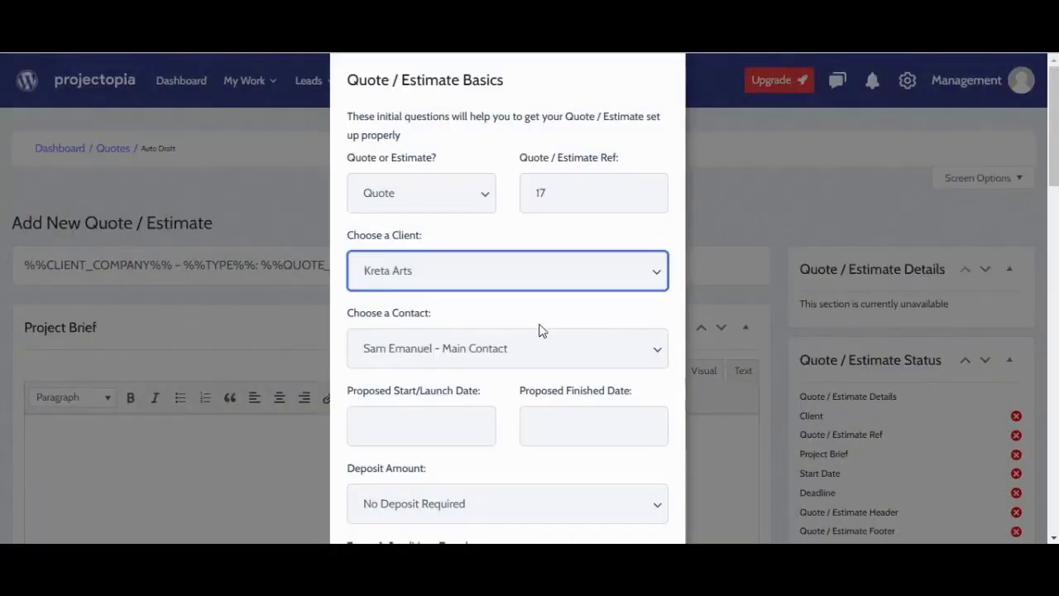
Step: Set the quote to run 25/03/2022 to 31/03/2022 with a 20% deposit required
{"action": "scroll", "coordinate": [521, 298], "scroll_direction": "down", "scroll_amount": 1}
{"action": "left_click", "coordinate": [413, 345]}
{"action": "left_click", "coordinate": [488, 239]}
{"action": "left_click", "coordinate": [579, 345]}
{"action": "left_click", "coordinate": [620, 309]}
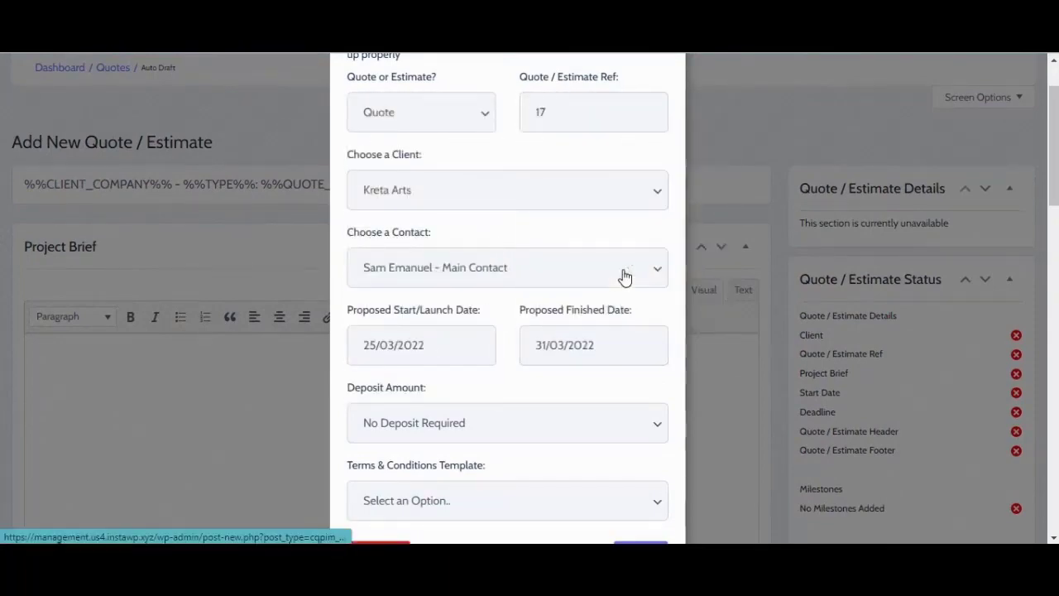
{"action": "scroll", "coordinate": [530, 331], "scroll_direction": "down", "scroll_amount": 1}
{"action": "left_click", "coordinate": [426, 321]}
{"action": "left_click", "coordinate": [426, 397]}
{"action": "left_click", "coordinate": [464, 400]}
Step: Pick a terms template, save the quote, and enter the brief 'Need website speed improved'
{"action": "left_click", "coordinate": [473, 442]}
{"action": "left_click", "coordinate": [617, 452]}
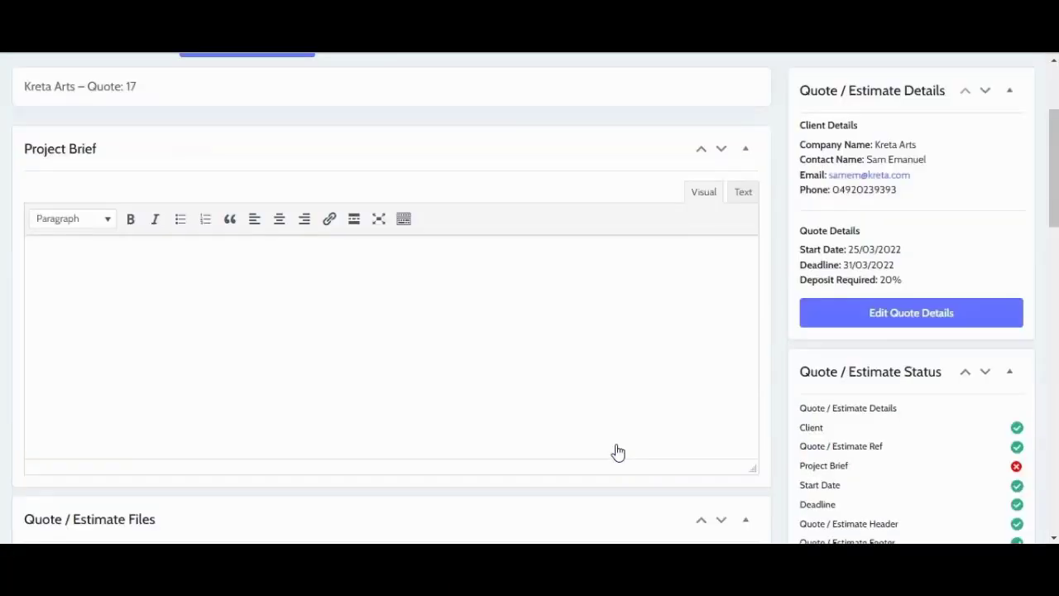
{"action": "left_click", "coordinate": [491, 303]}
{"action": "type", "text": "Need website speed improved."}
{"action": "scroll", "coordinate": [646, 322], "scroll_direction": "down", "scroll_amount": 4}
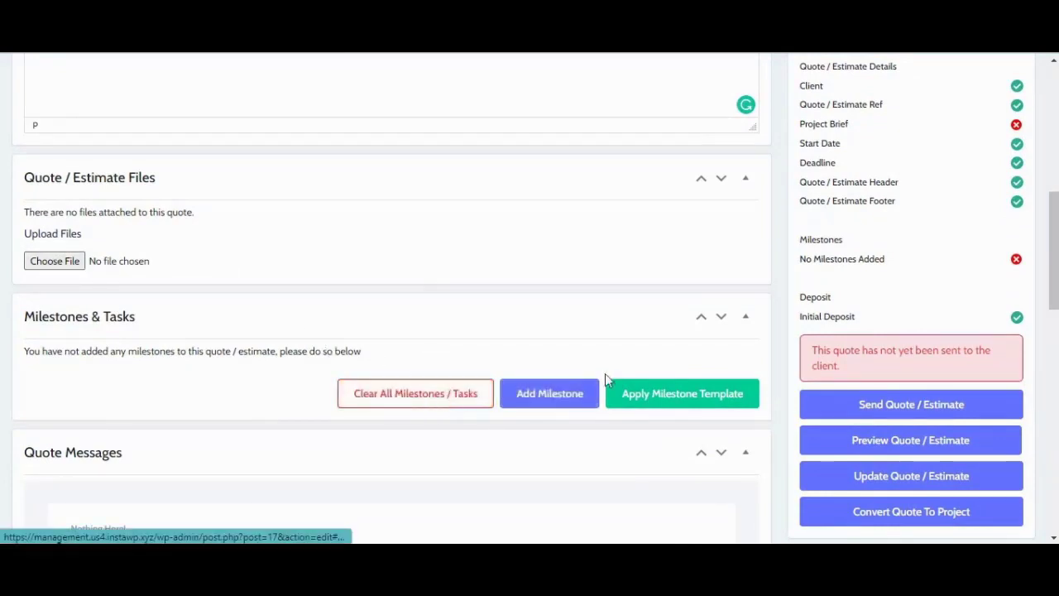
{"action": "scroll", "coordinate": [671, 395], "scroll_direction": "down", "scroll_amount": 2}
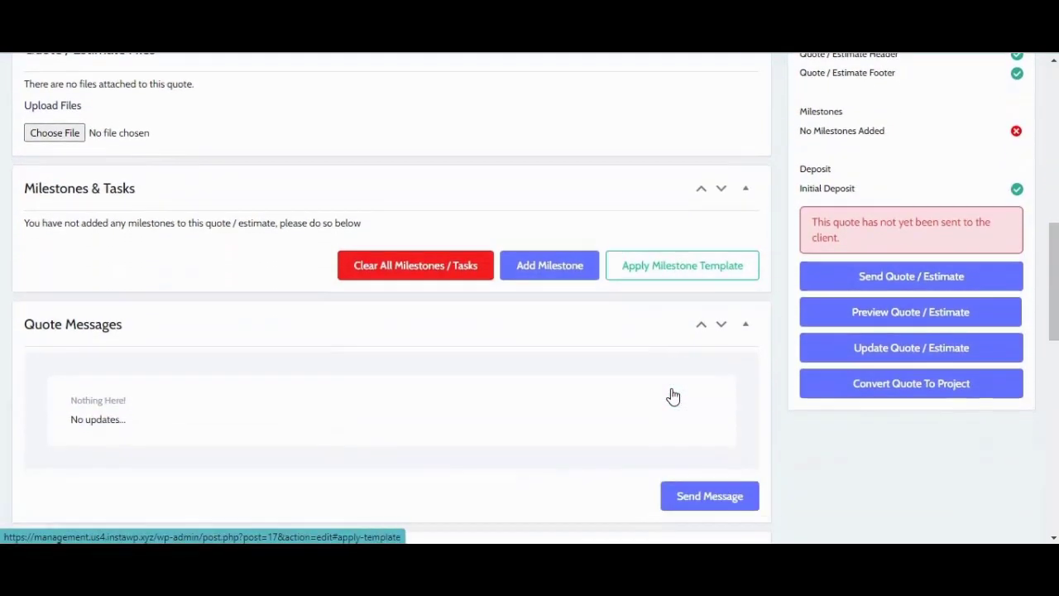
{"action": "scroll", "coordinate": [671, 395], "scroll_direction": "down", "scroll_amount": 1}
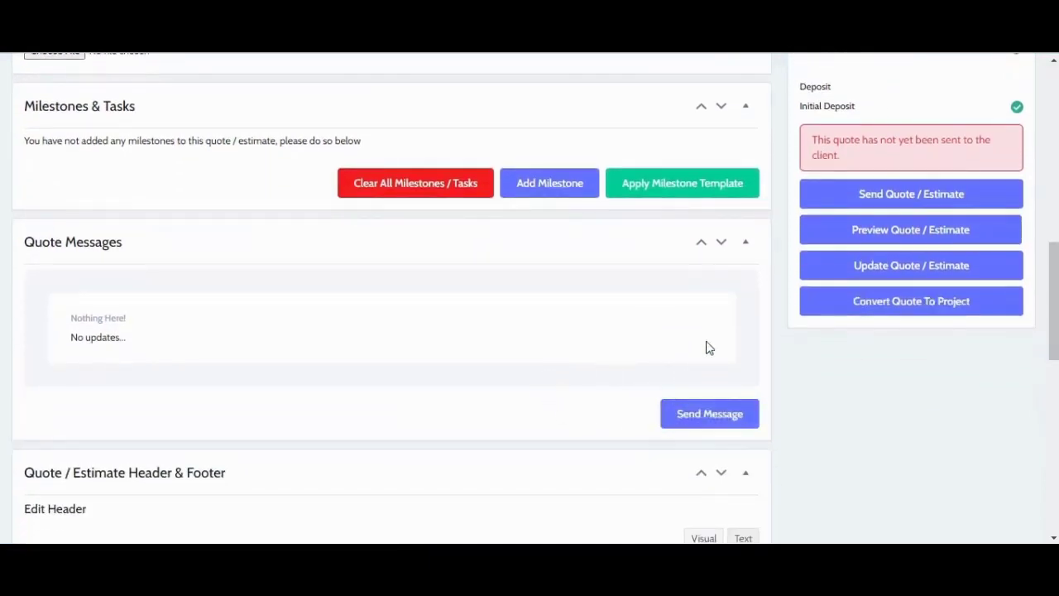
Step: Email Quote 17 to the Kreta Arts client
{"action": "left_click", "coordinate": [838, 190]}
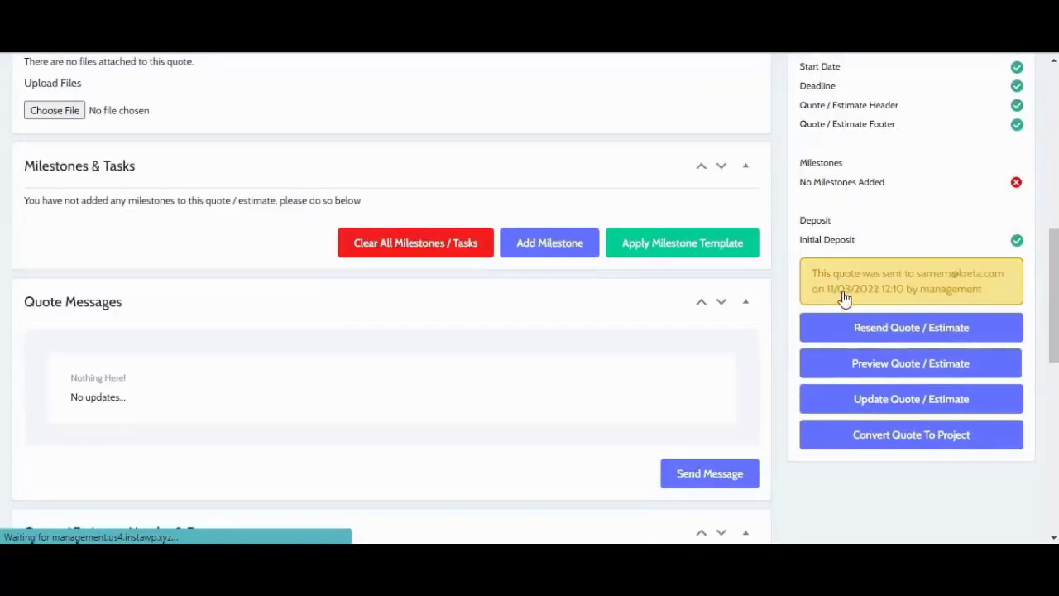
{"action": "scroll", "coordinate": [836, 302], "scroll_direction": "up", "scroll_amount": 1}
{"action": "scroll", "coordinate": [819, 289], "scroll_direction": "up", "scroll_amount": 8}
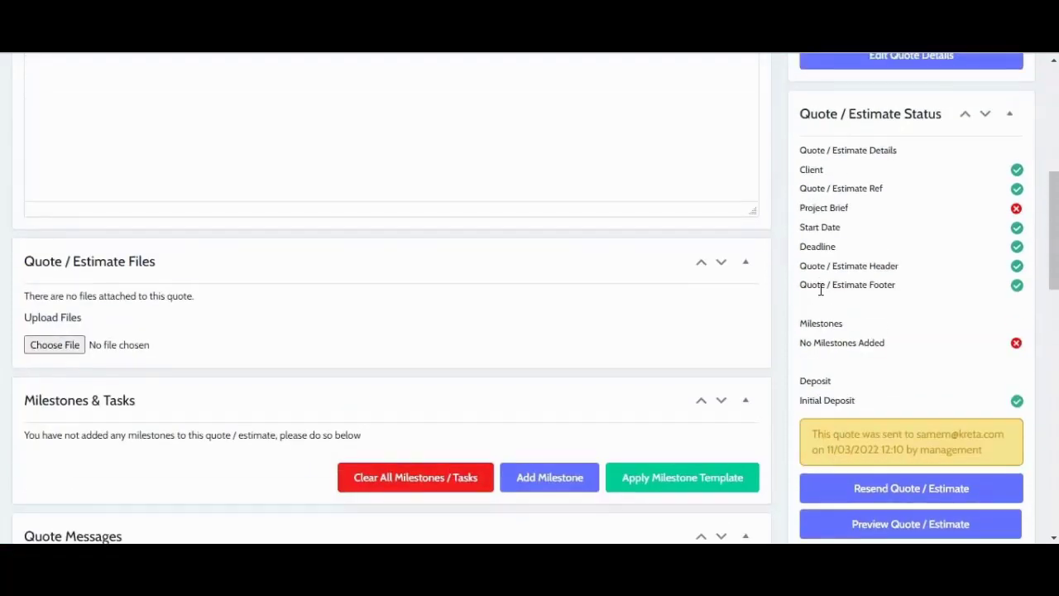
{"action": "scroll", "coordinate": [820, 289], "scroll_direction": "up", "scroll_amount": 2}
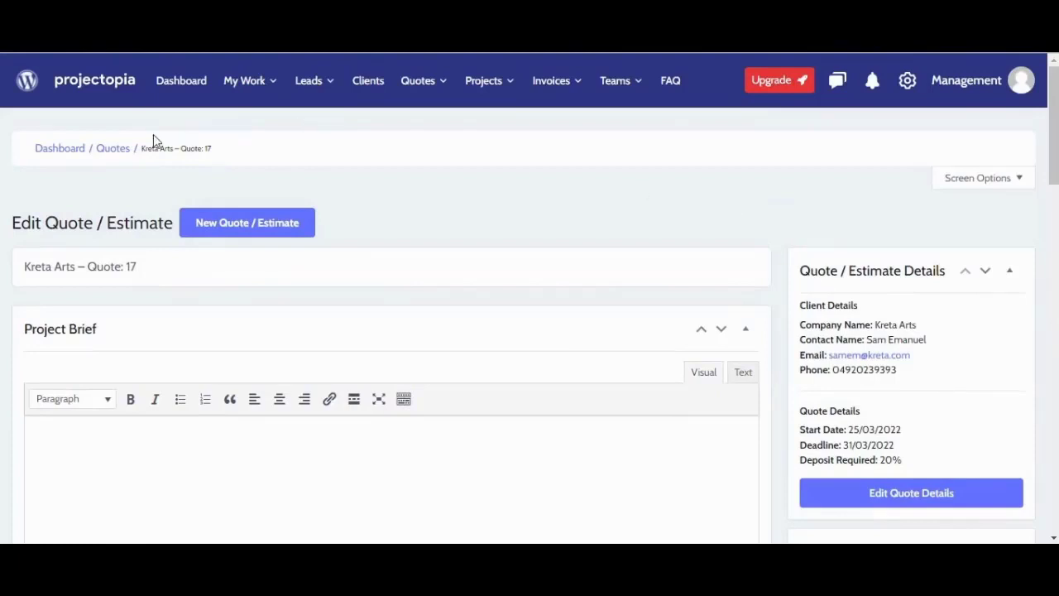
Step: Return to the quotes list and go to Leads > Lead Forms, which is empty
{"action": "left_click", "coordinate": [115, 150]}
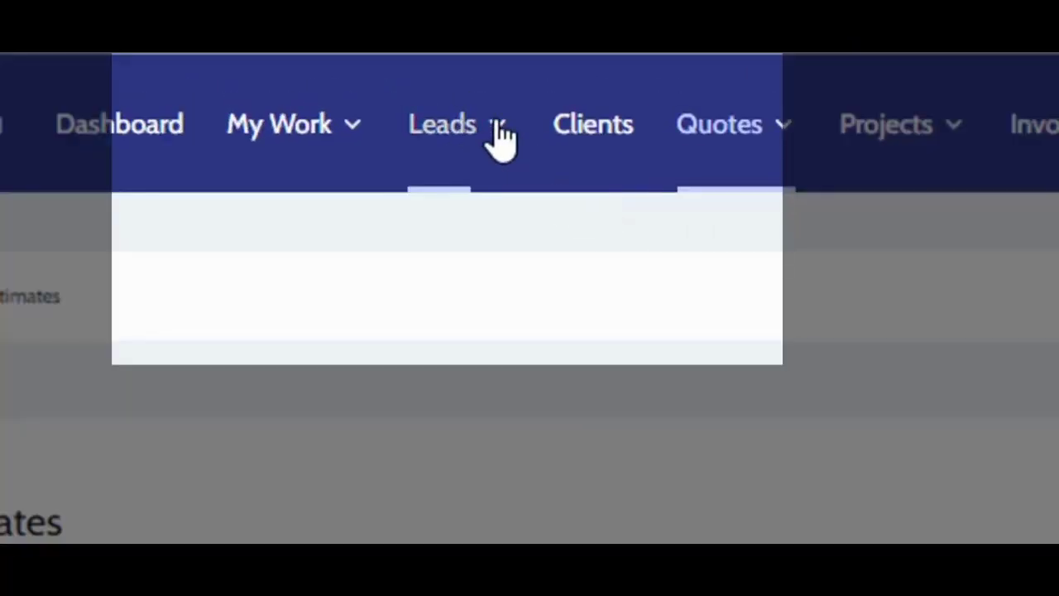
{"action": "left_click", "coordinate": [499, 126]}
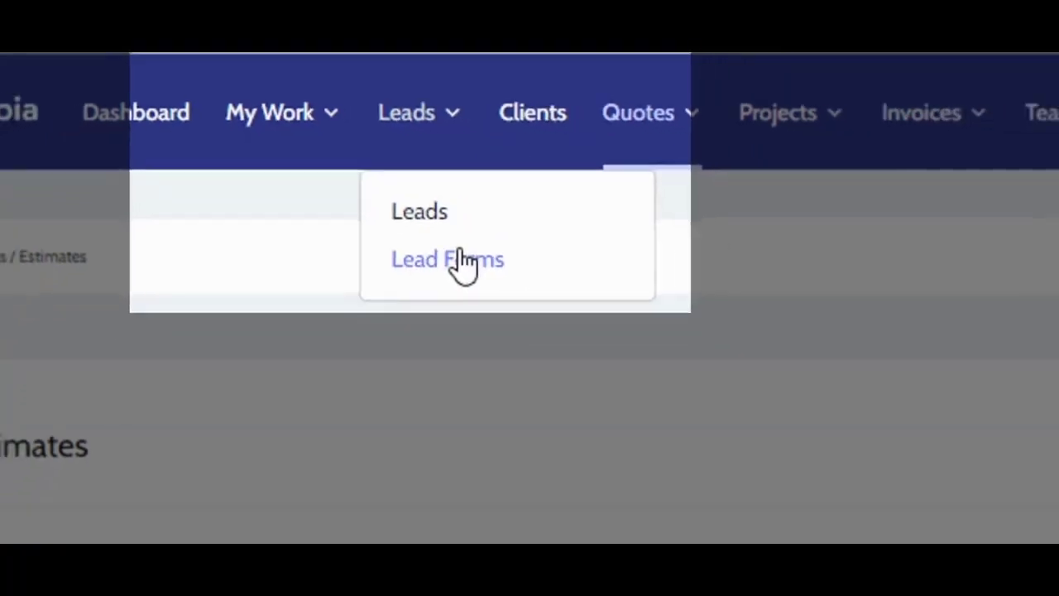
{"action": "left_click", "coordinate": [509, 298]}
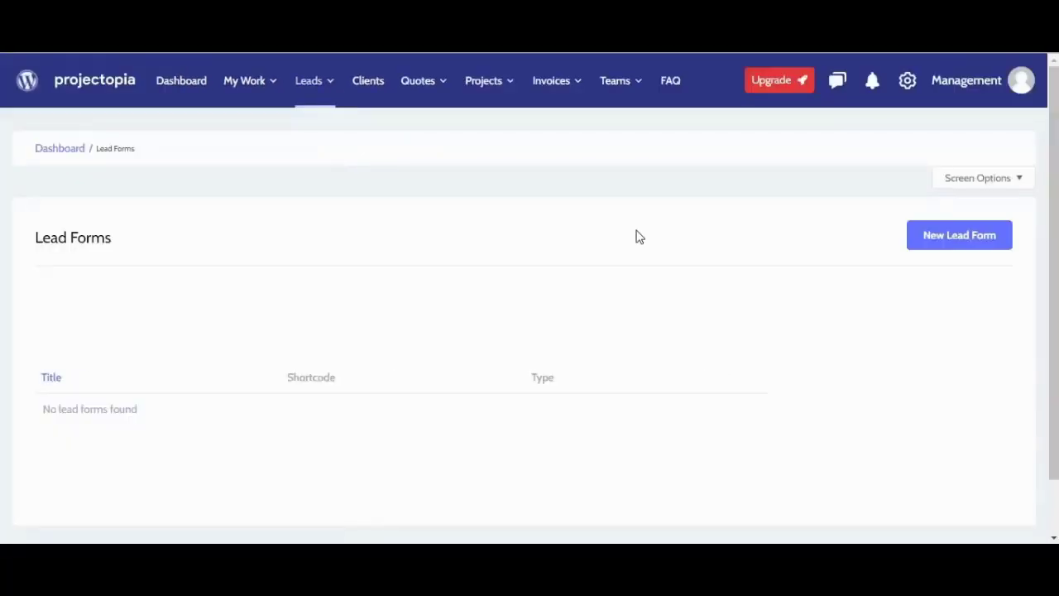
Step: Create a lead form titled 'Marketing Service' using the Projectopia Form Builder
{"action": "left_click", "coordinate": [934, 229]}
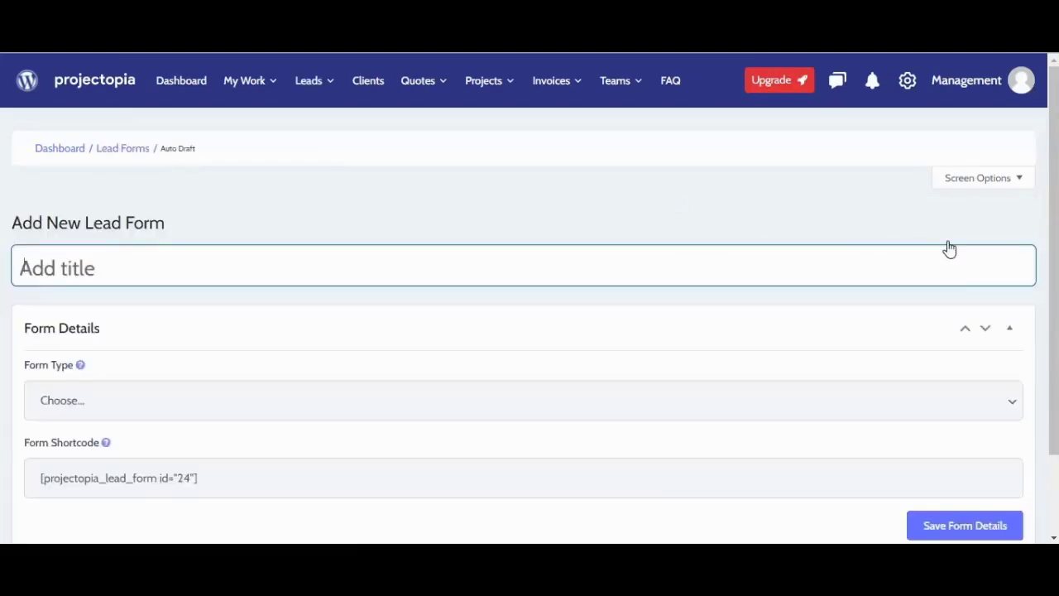
{"action": "type", "text": "Mar"}
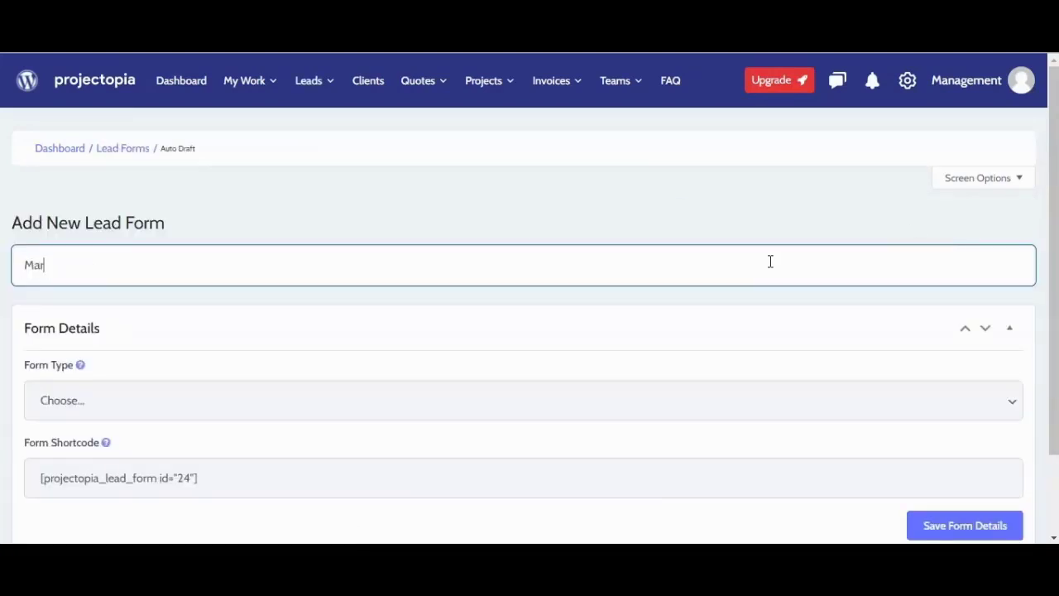
{"action": "type", "text": "keting Service"}
{"action": "scroll", "coordinate": [508, 339], "scroll_direction": "down", "scroll_amount": 1}
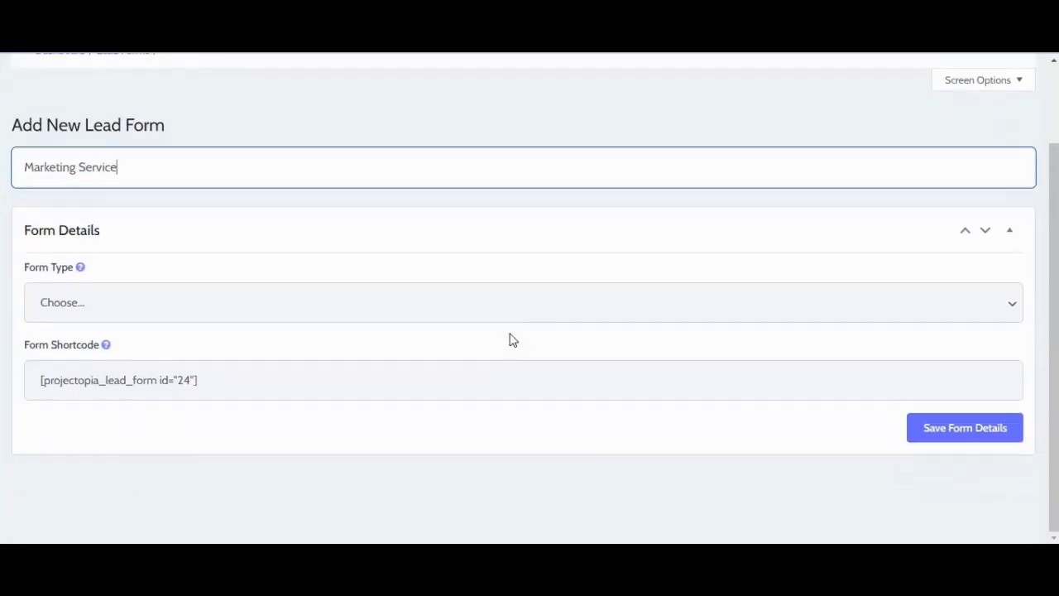
{"action": "left_click", "coordinate": [537, 313]}
{"action": "left_click", "coordinate": [496, 345]}
{"action": "left_click", "coordinate": [963, 432]}
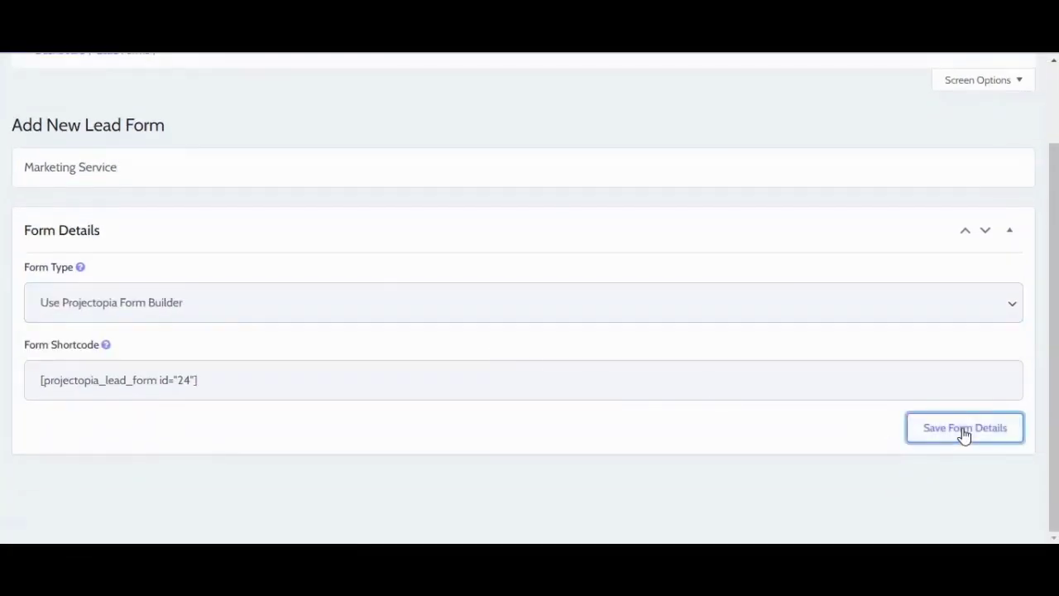
Step: Add an 'Enter Full Name' text field below the services options and save the form
{"action": "scroll", "coordinate": [964, 430], "scroll_direction": "down", "scroll_amount": 3}
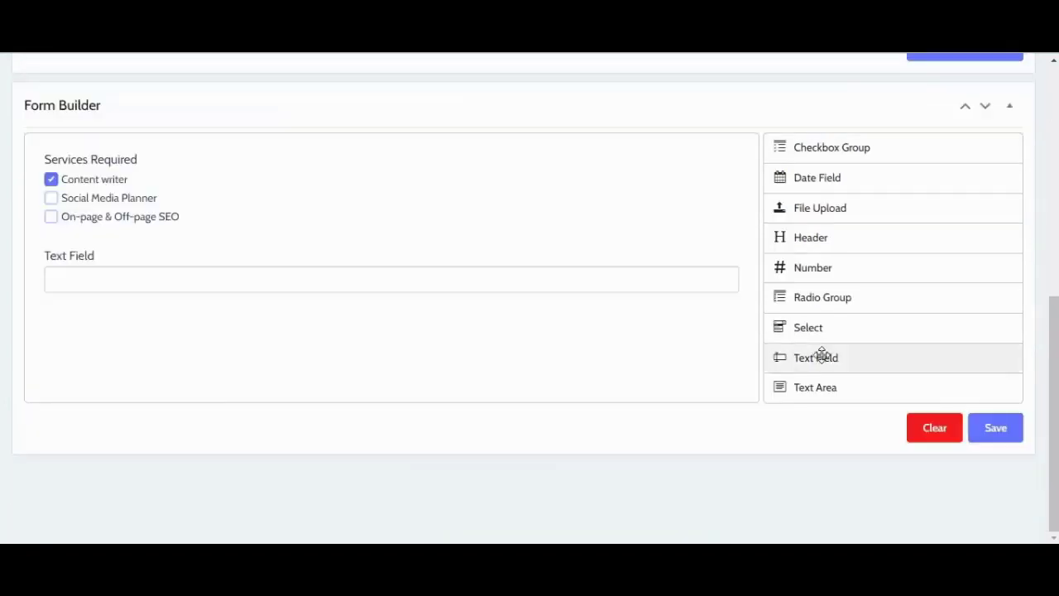
{"action": "left_click_drag", "start_coordinate": [232, 323], "coordinate": [171, 317]}
{"action": "type", "text": "Enter Full Name"}
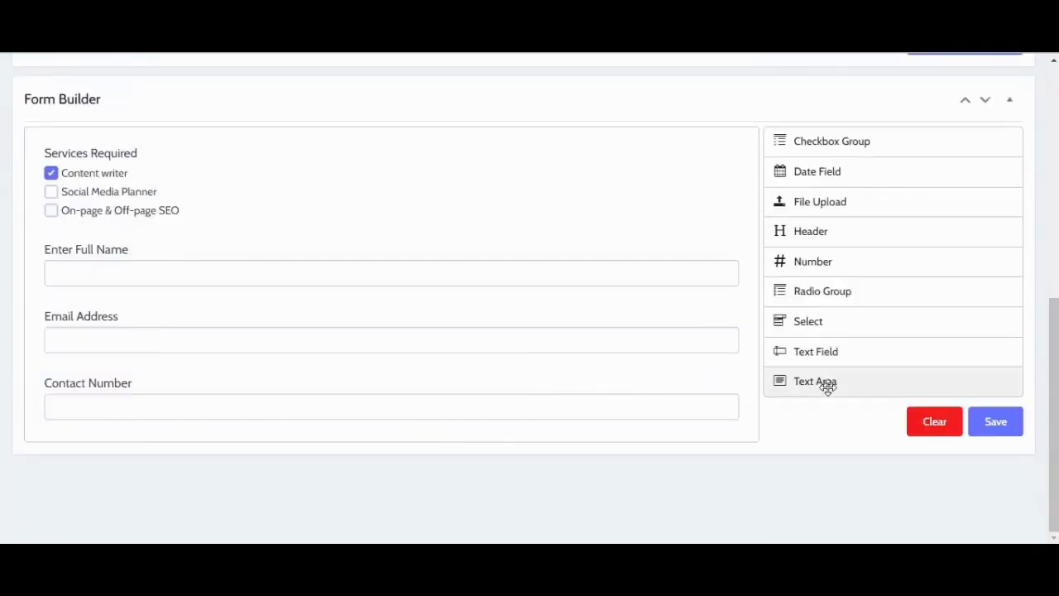
{"action": "scroll", "coordinate": [827, 384], "scroll_direction": "up", "scroll_amount": 1}
{"action": "left_click", "coordinate": [997, 477]}
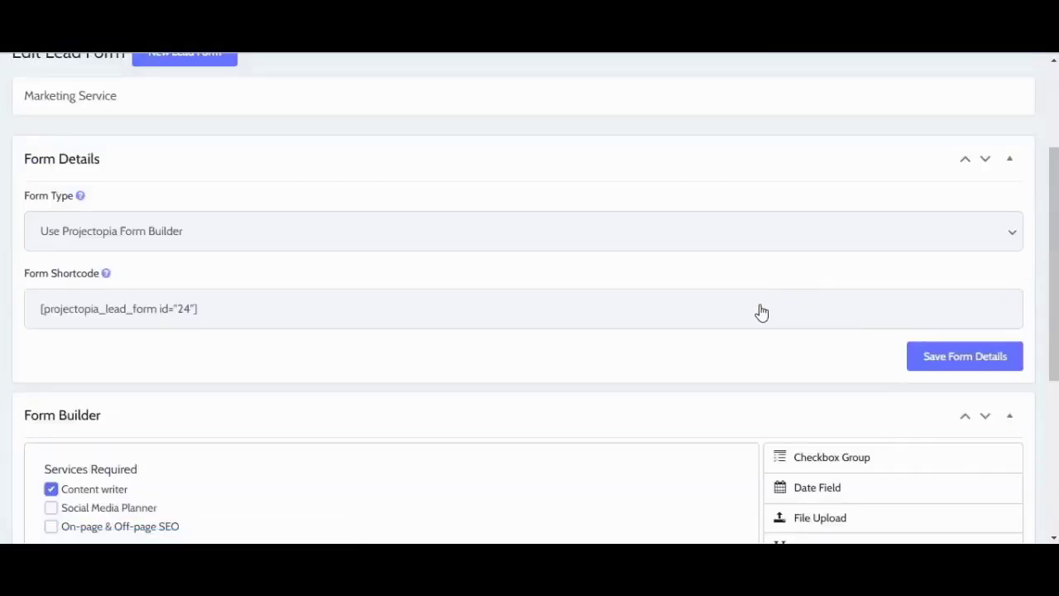
Step: Select the Marketing Service form shortcode, then start a new WordPress page from Pages
{"action": "triple_click", "coordinate": [762, 305]}
{"action": "key", "text": "ctrl+c"}
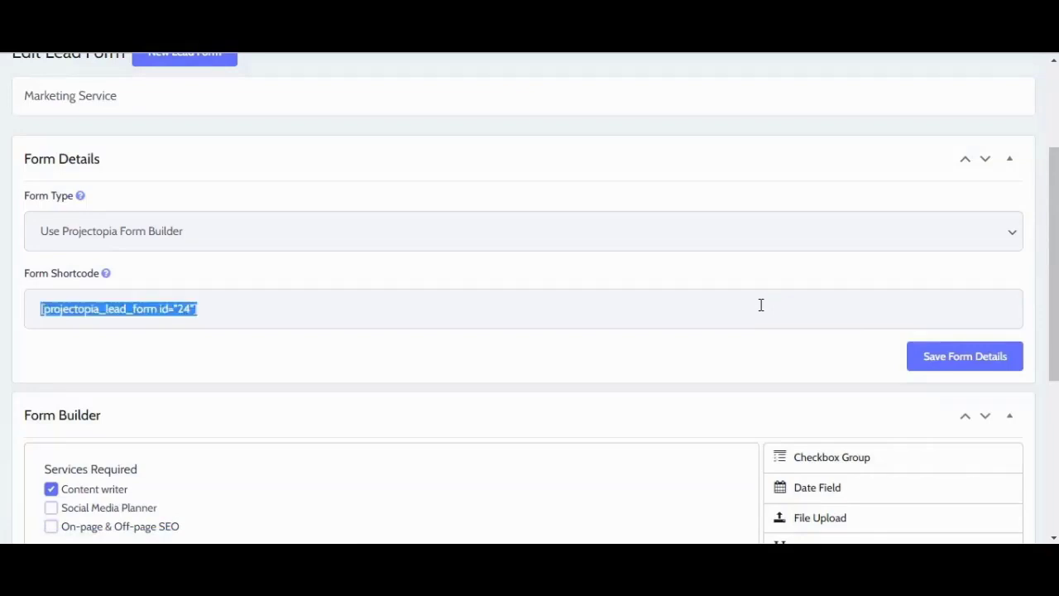
{"action": "scroll", "coordinate": [173, 244], "scroll_direction": "up", "scroll_amount": 3}
{"action": "right_click", "coordinate": [23, 78]}
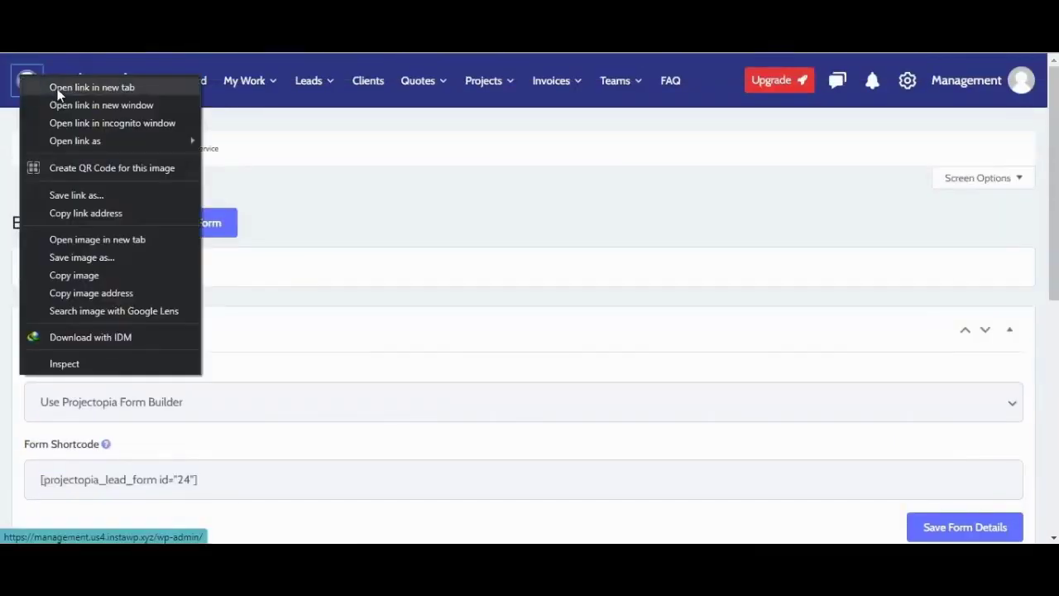
{"action": "key", "text": "Escape"}
{"action": "left_click", "coordinate": [24, 78]}
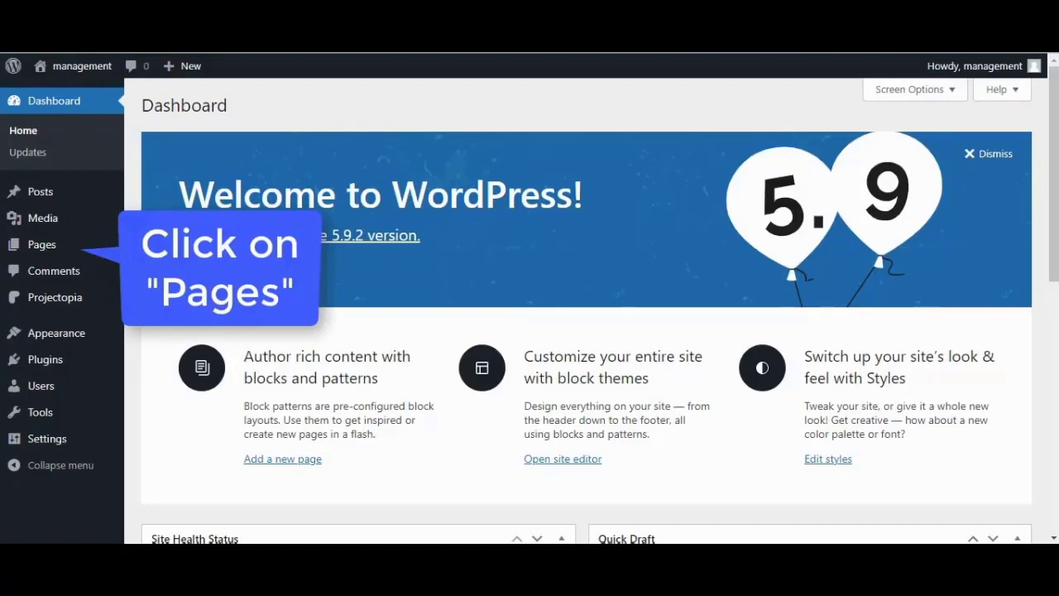
{"action": "left_click", "coordinate": [46, 245]}
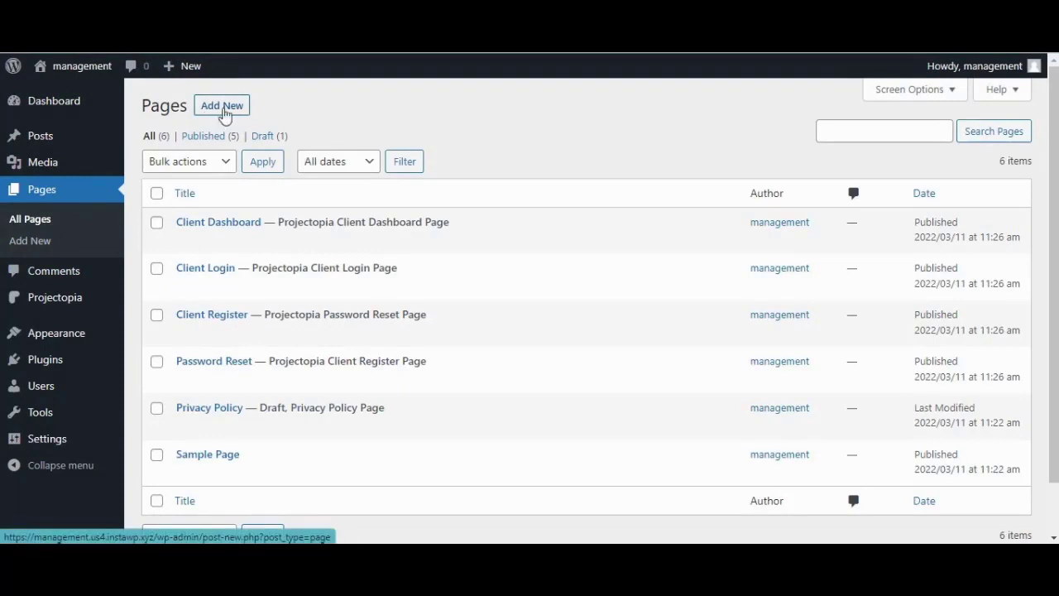
{"action": "left_click", "coordinate": [238, 111]}
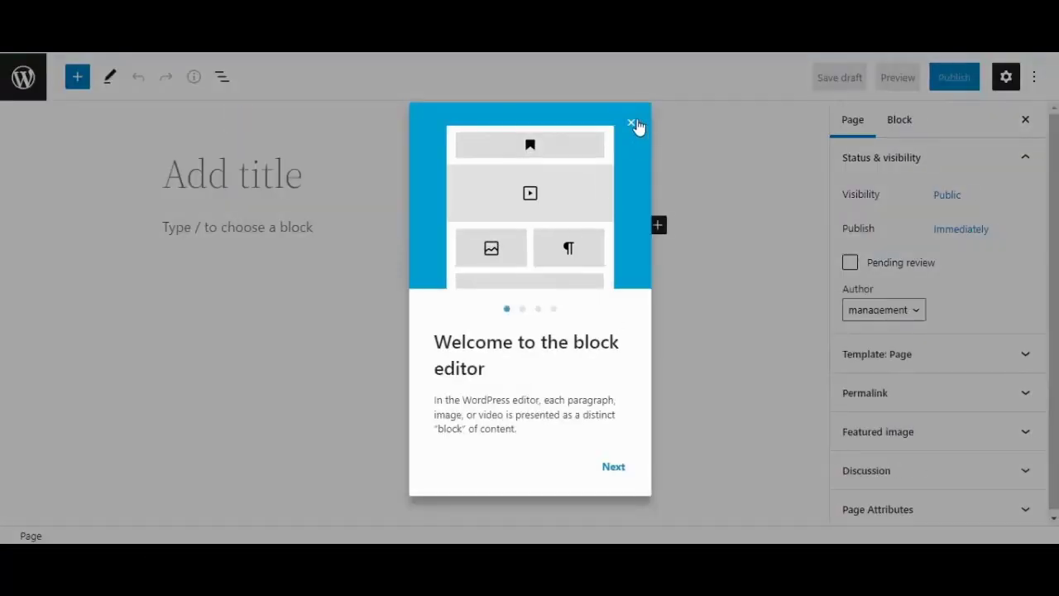
Step: Dismiss the welcome guide and title the new page 'Enquire'
{"action": "left_click", "coordinate": [632, 124]}
{"action": "left_click", "coordinate": [283, 165]}
{"action": "type", "text": "Enquire"}
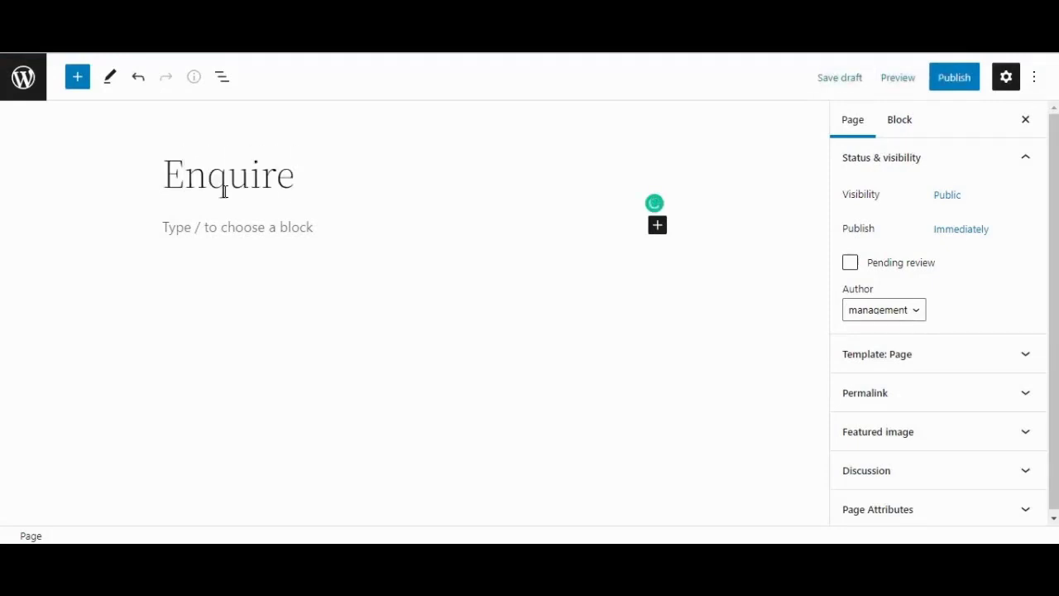
Step: Add a Shortcode block holding the pasted lead form shortcode
{"action": "left_click", "coordinate": [658, 226]}
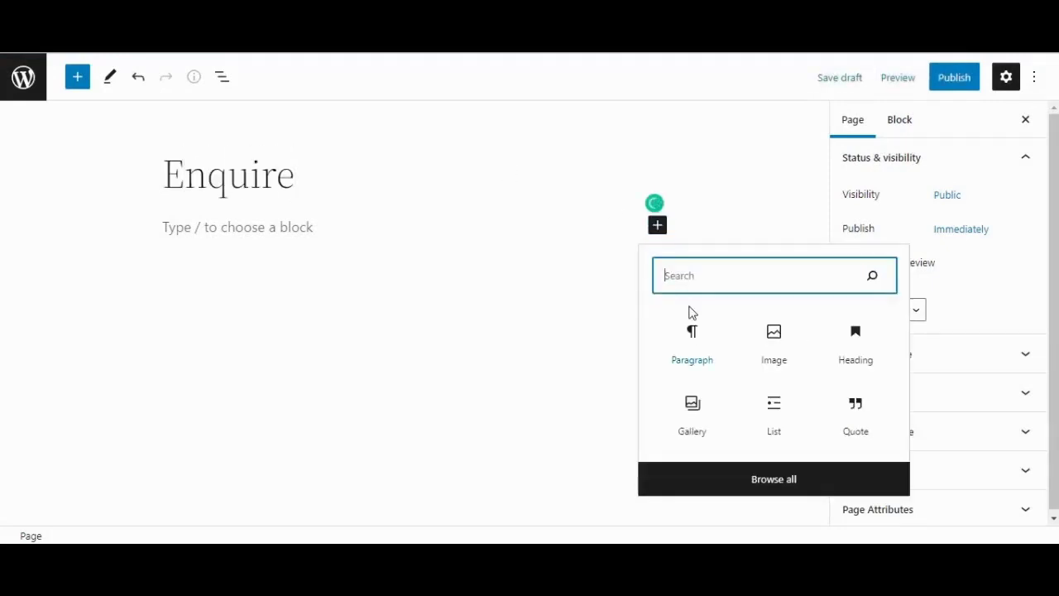
{"action": "type", "text": "short"}
{"action": "left_click", "coordinate": [692, 333]}
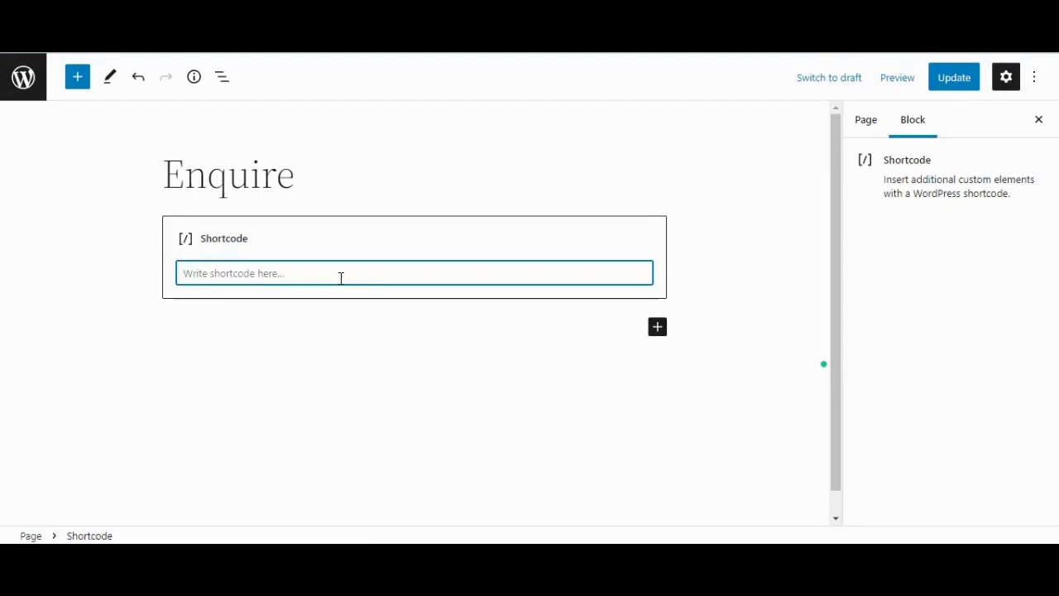
{"action": "key", "text": "ctrl+v"}
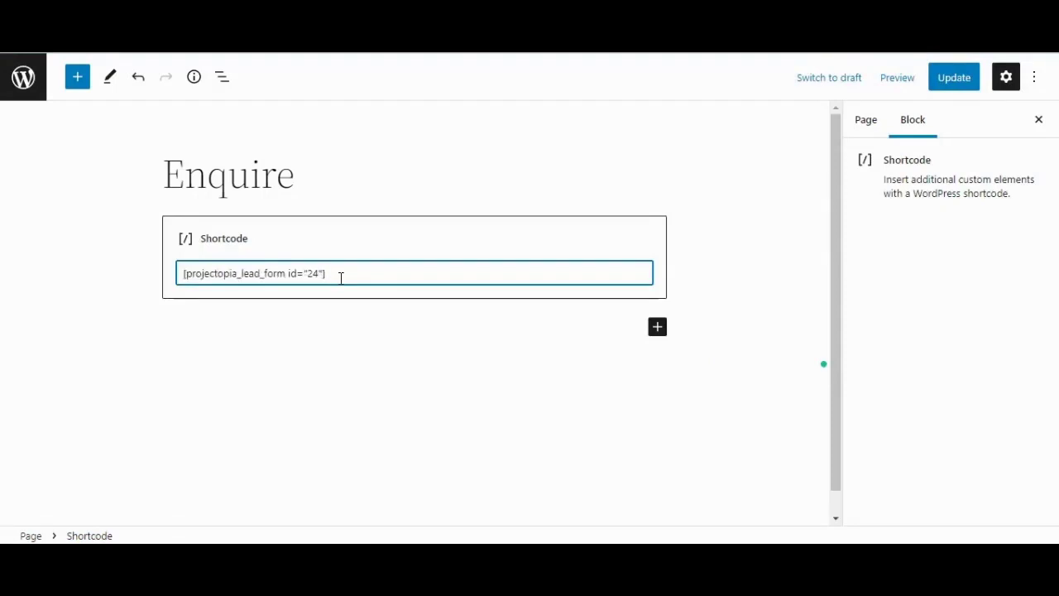
Step: Update the Enquire page and preview it in a new tab
{"action": "left_click", "coordinate": [960, 77]}
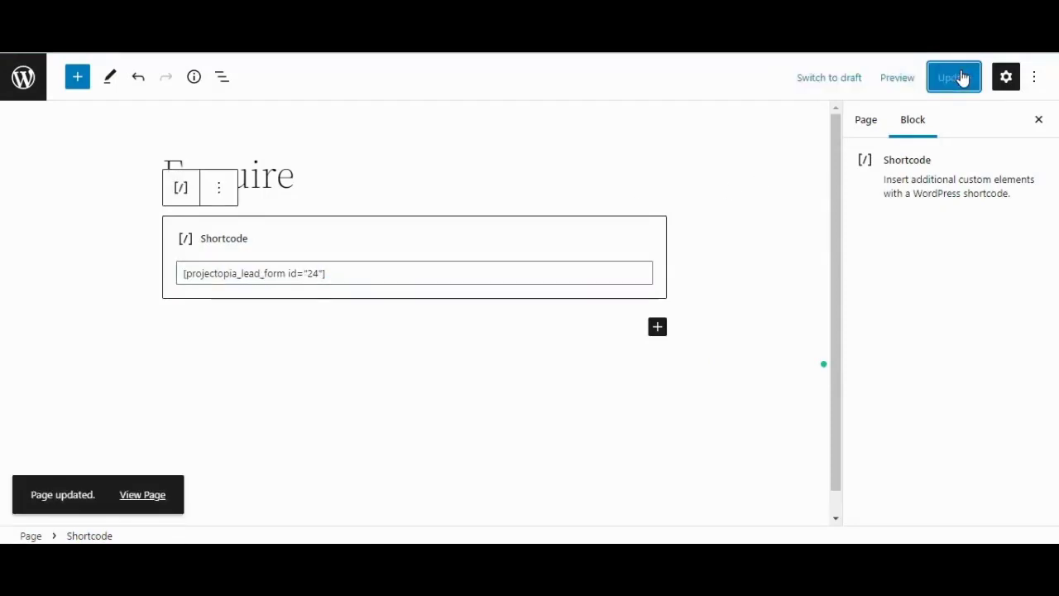
{"action": "left_click", "coordinate": [898, 77]}
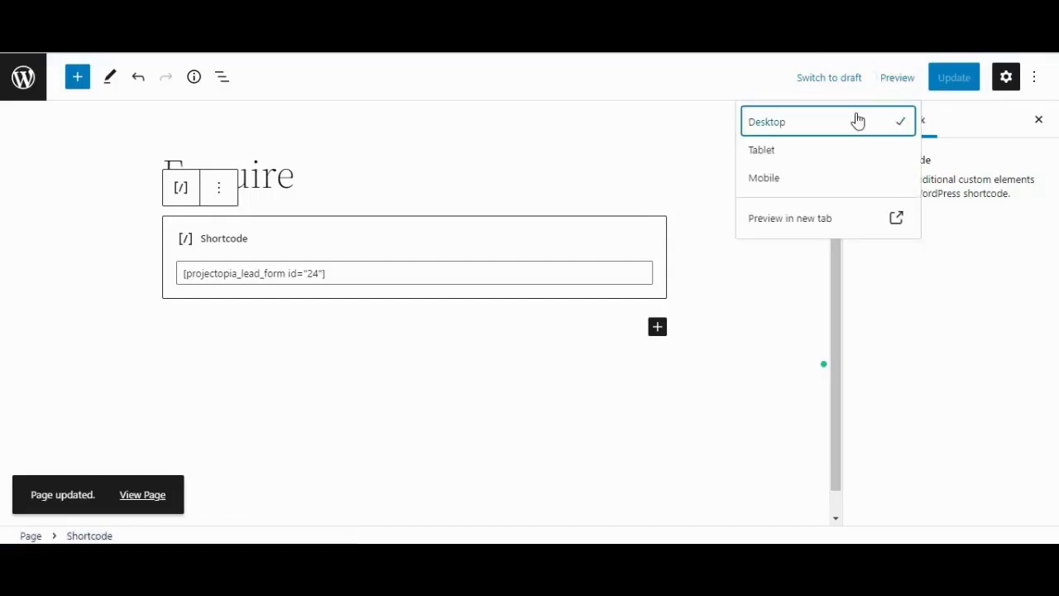
{"action": "left_click", "coordinate": [871, 222]}
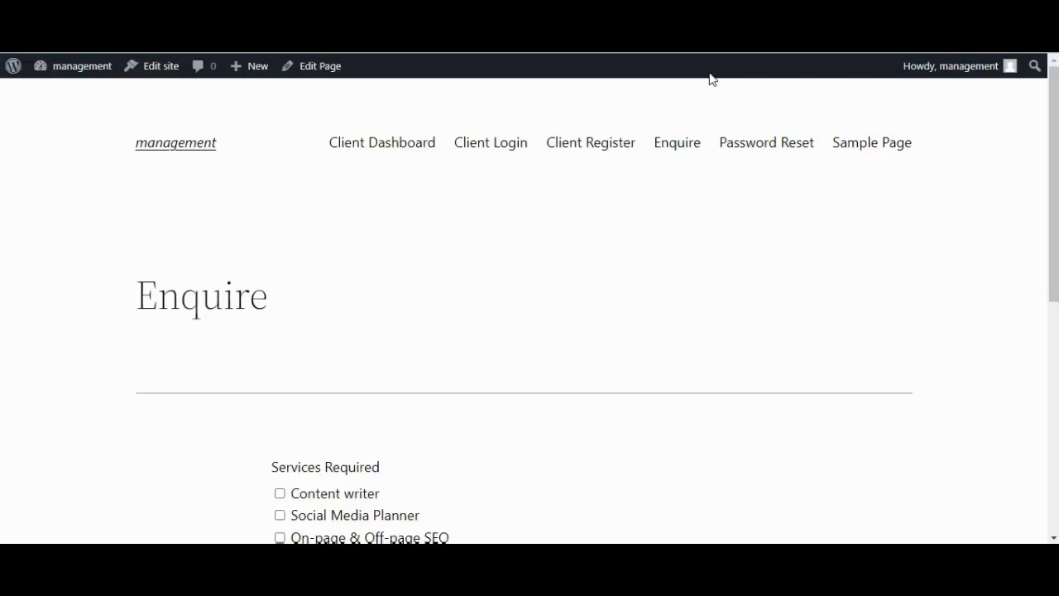
Step: Tick the Social Media Planner and On-page & Off-page SEO services
{"action": "scroll", "coordinate": [629, 255], "scroll_direction": "down", "scroll_amount": 2}
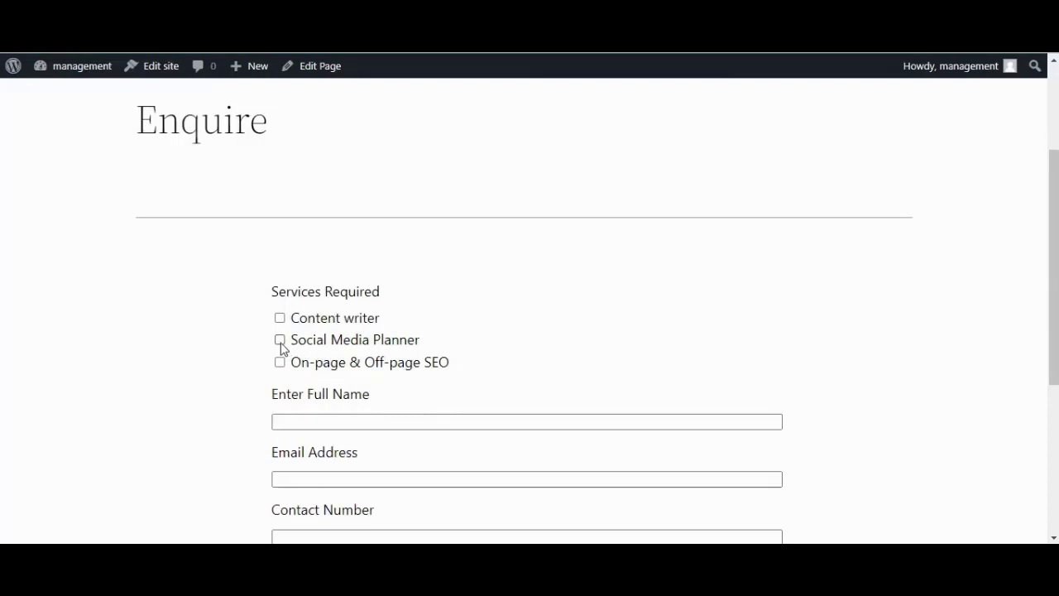
{"action": "left_click", "coordinate": [280, 339]}
{"action": "left_click", "coordinate": [352, 361]}
Step: Enter the enquirer's full name and e-mail address in the form
{"action": "scroll", "coordinate": [352, 362], "scroll_direction": "down", "scroll_amount": 2}
{"action": "left_click", "coordinate": [355, 251]}
{"action": "key", "text": "Tab"}
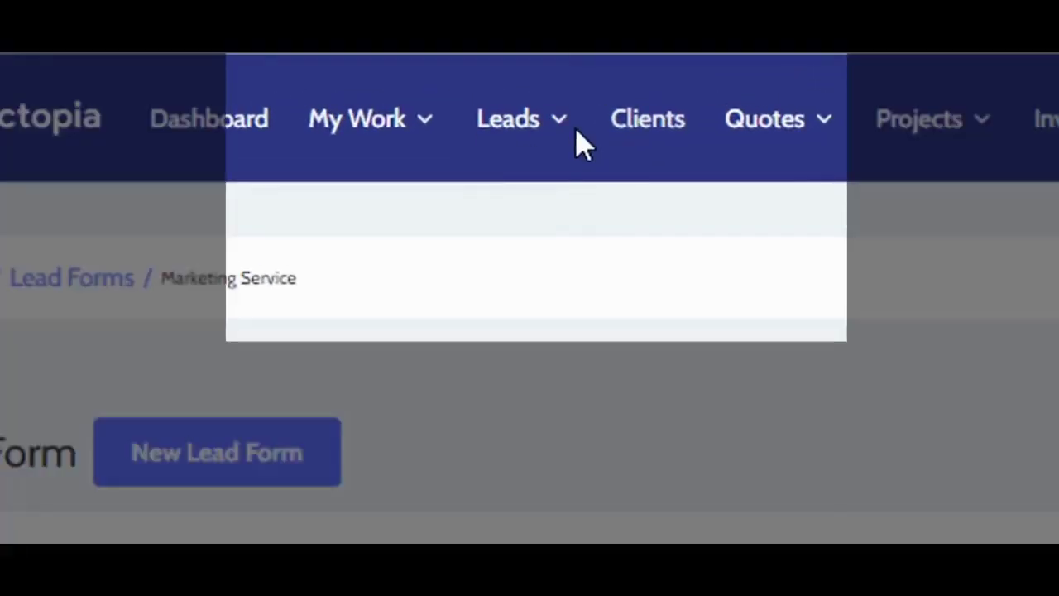
Step: Open the lead submitted from the Marketing Service form via Leads > Leads
{"action": "left_click", "coordinate": [562, 142]}
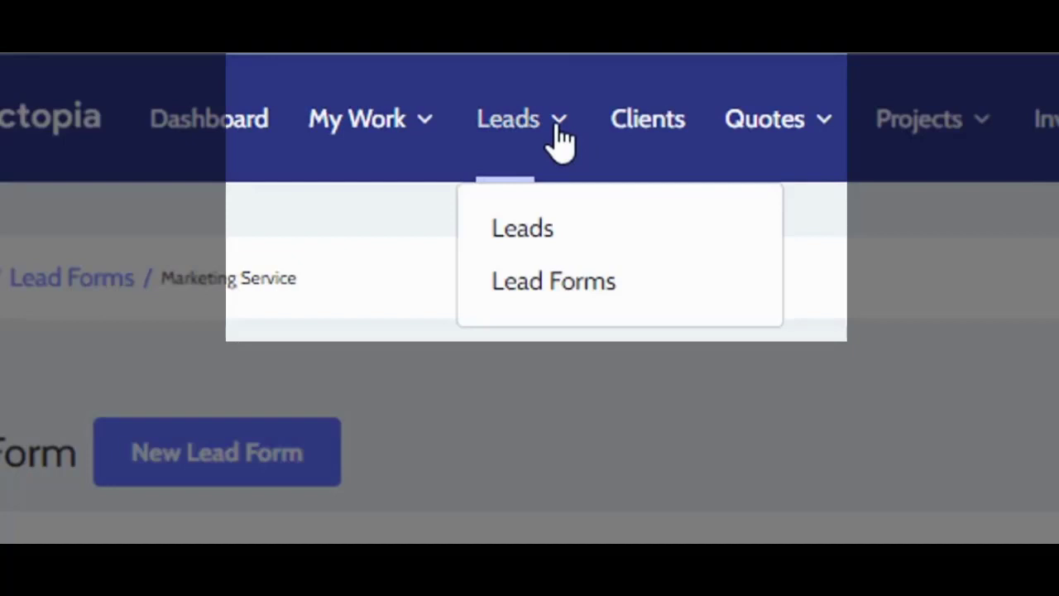
{"action": "left_click", "coordinate": [552, 228]}
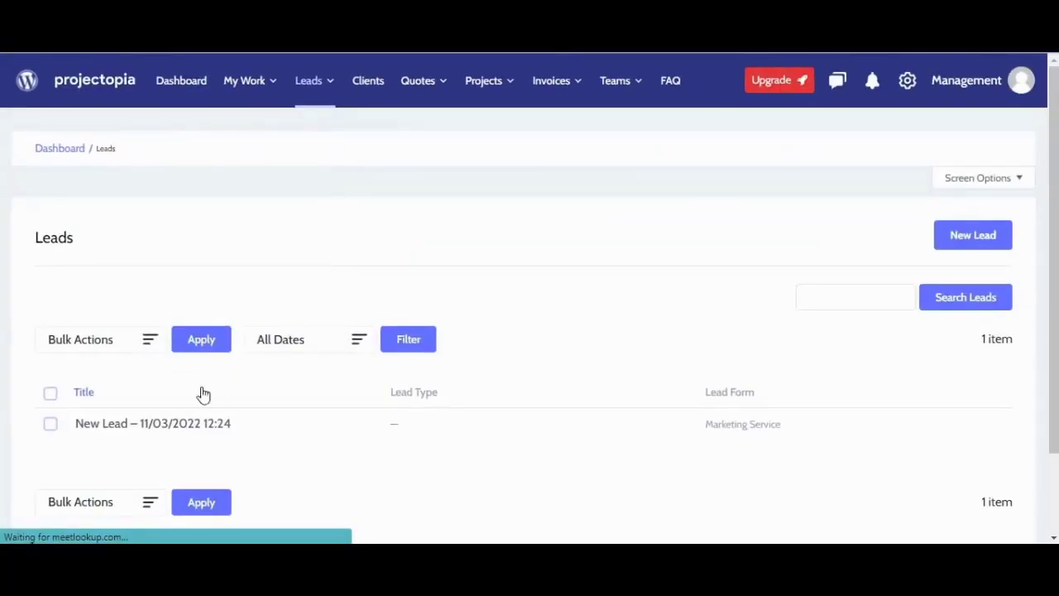
{"action": "mouse_move", "coordinate": [185, 409]}
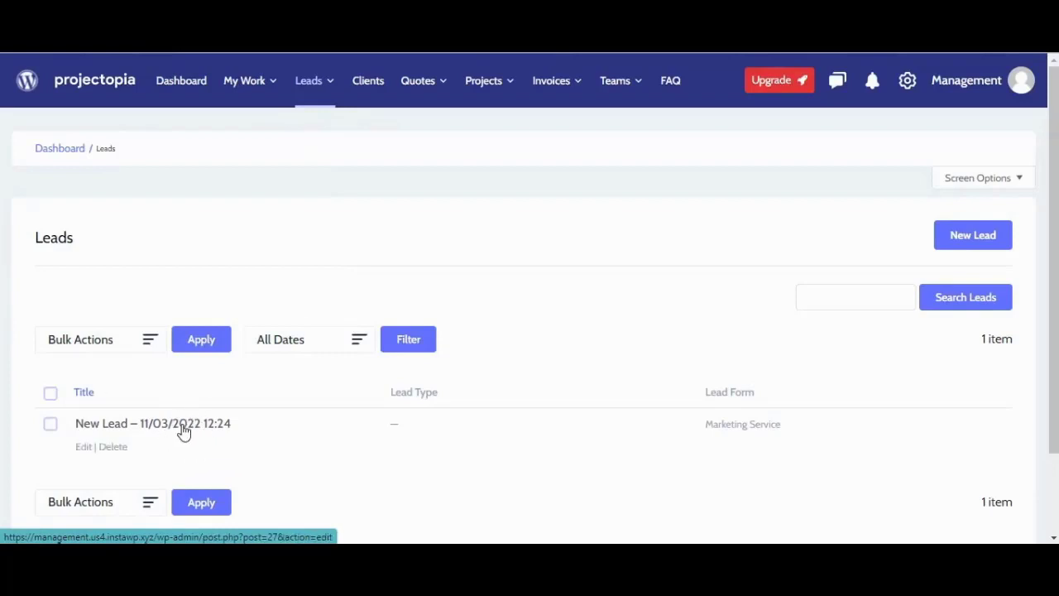
{"action": "left_click", "coordinate": [182, 426]}
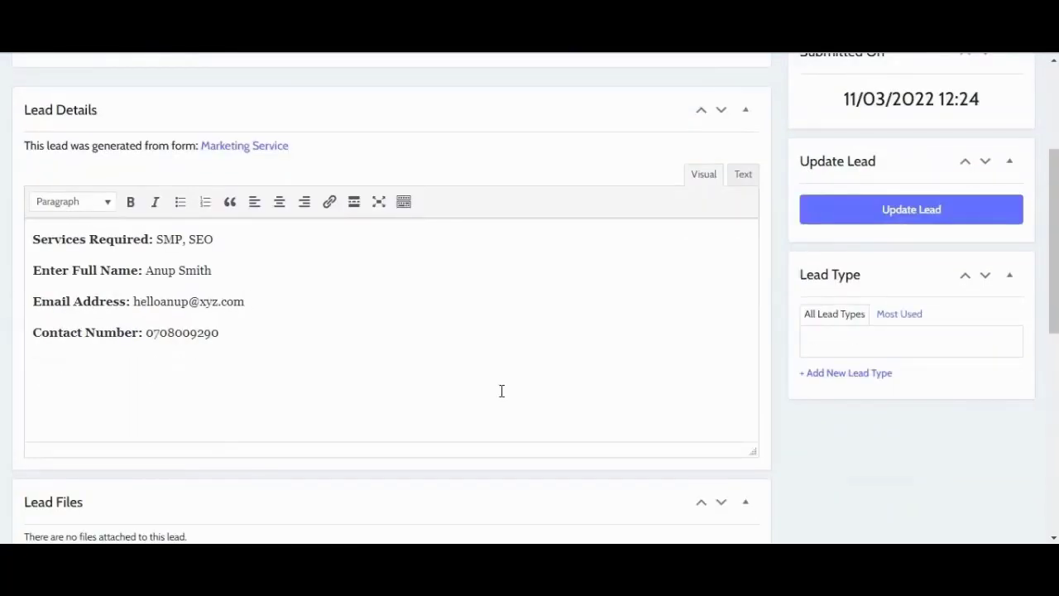
Step: Add the note 'Called but no response. Left email' and update the lead
{"action": "scroll", "coordinate": [356, 345], "scroll_direction": "down", "scroll_amount": 6}
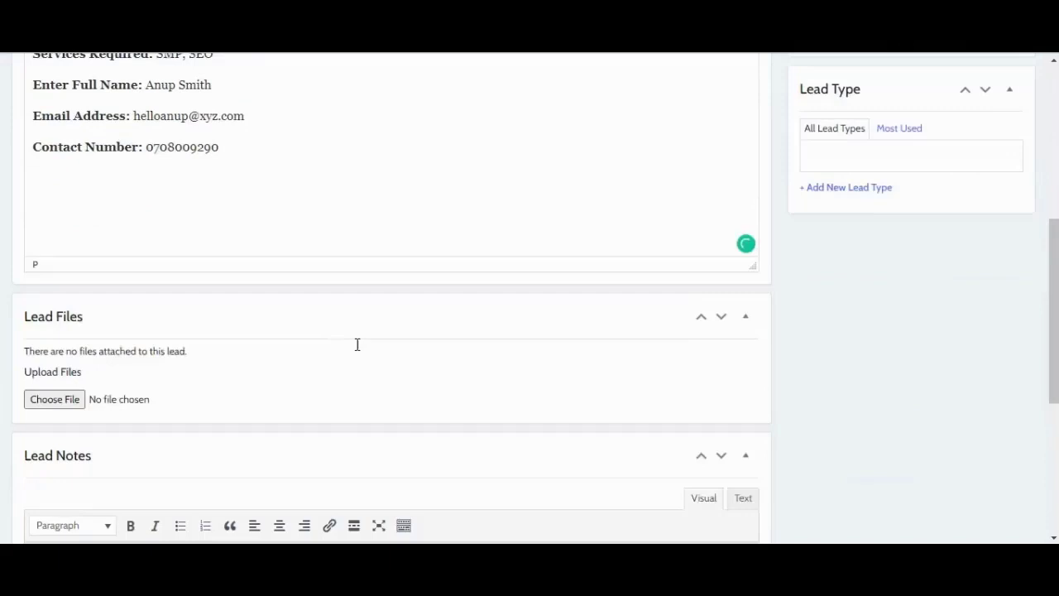
{"action": "scroll", "coordinate": [117, 331], "scroll_direction": "down", "scroll_amount": 1}
{"action": "left_click", "coordinate": [116, 331]}
{"action": "type", "text": "Called "}
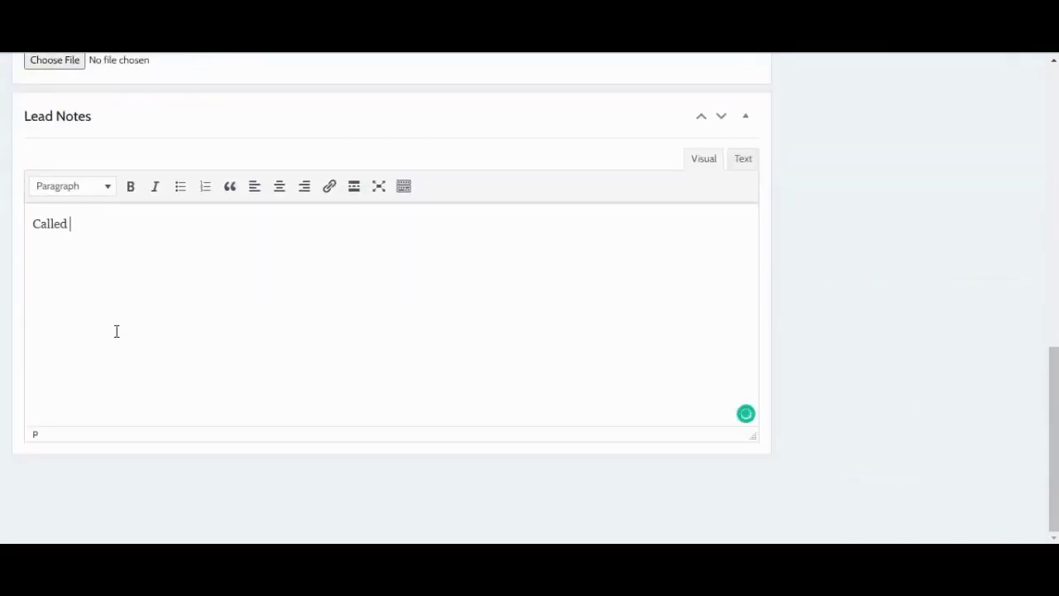
{"action": "type", "text": "but no response. Left em"}
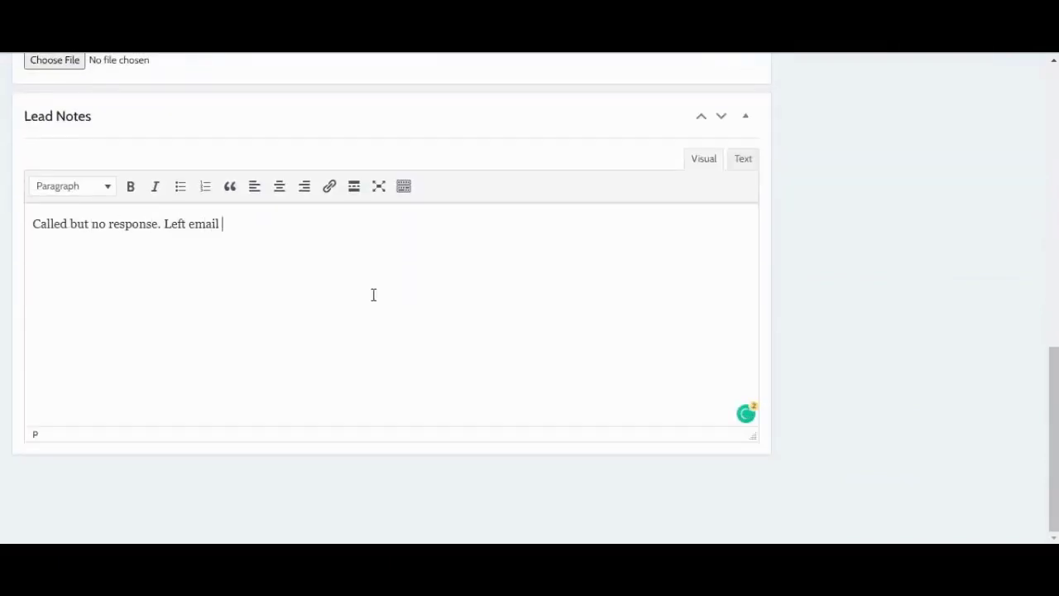
{"action": "type", "text": "ail"}
{"action": "scroll", "coordinate": [373, 294], "scroll_direction": "up", "scroll_amount": 10}
{"action": "left_click", "coordinate": [864, 414]}
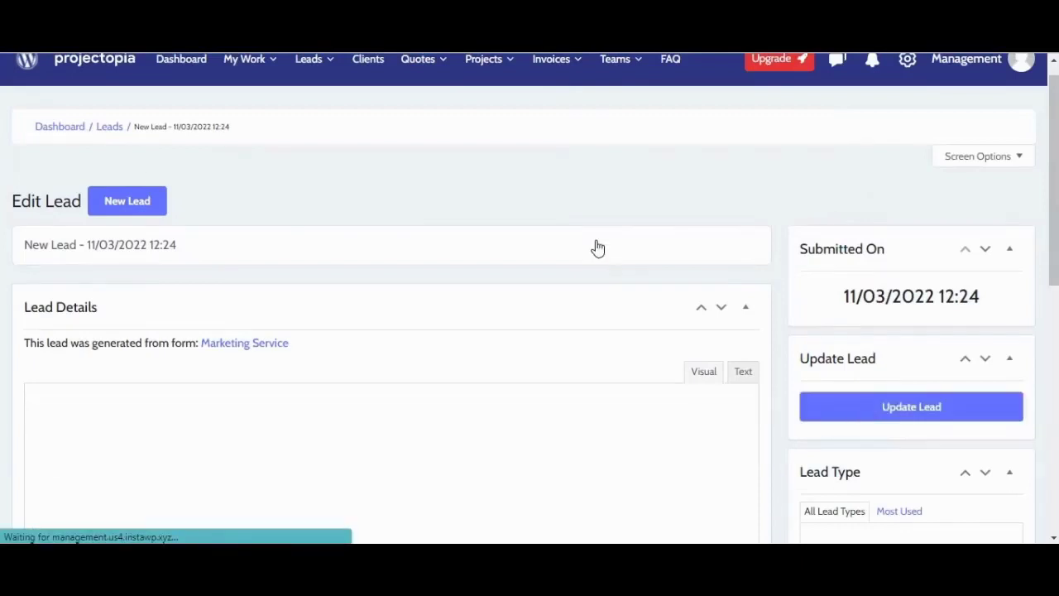
Step: Start a new lead detailing Web Design and Development for an ecommerce website, with the contact person's name
{"action": "left_click", "coordinate": [121, 126]}
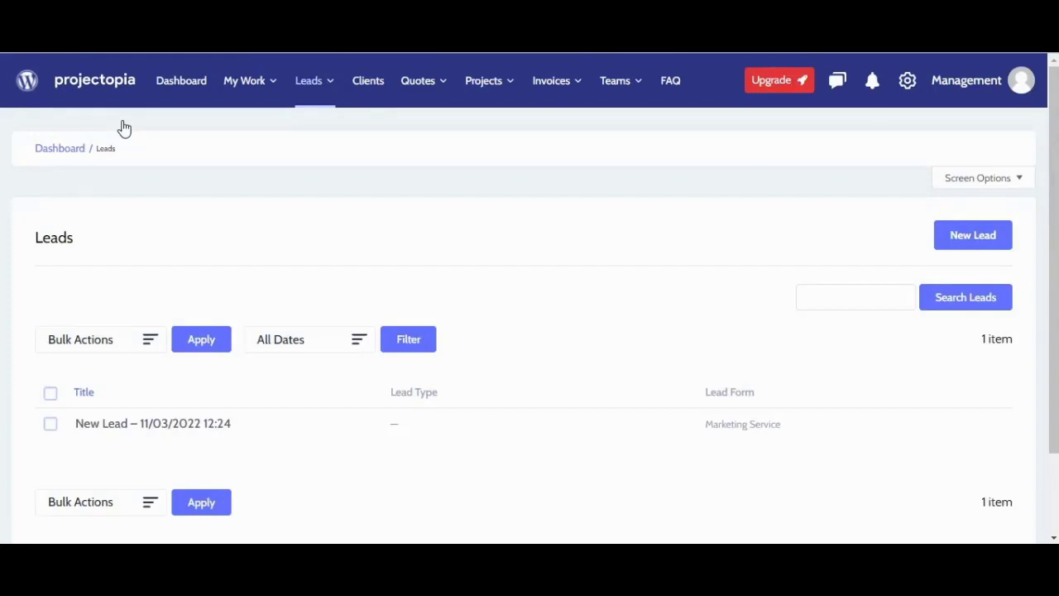
{"action": "left_click", "coordinate": [984, 234]}
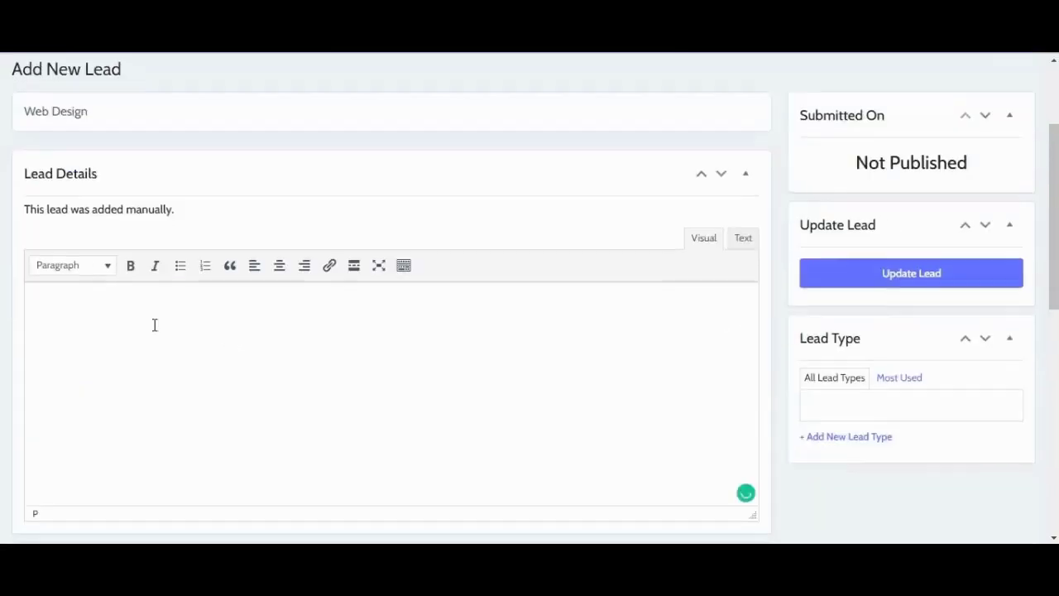
{"action": "left_click", "coordinate": [154, 324]}
{"action": "type", "text": "Need service: Web Design and Development"}
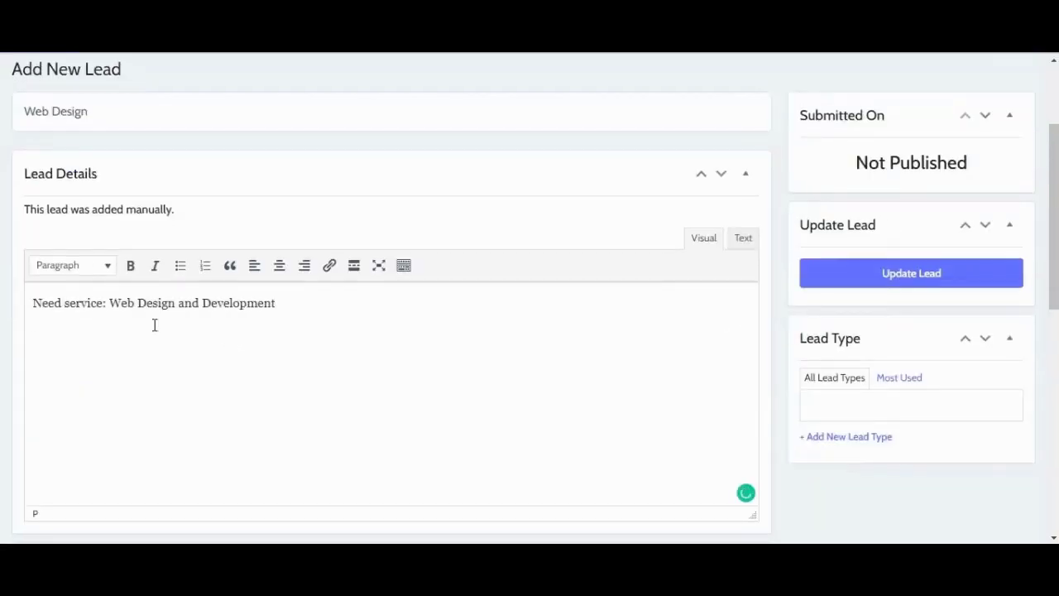
{"action": "key", "text": "Return"}
{"action": "type", "text": "Required for: ecommerce website"}
{"action": "key", "text": "Return"}
Step: Add a lead note requesting a call back from a web developer or project manager Friday morning
{"action": "scroll", "coordinate": [331, 372], "scroll_direction": "down", "scroll_amount": 5}
{"action": "left_click", "coordinate": [173, 419]}
{"action": "type", "text": "Need a call back from web developer or project manager on Friday morning"}
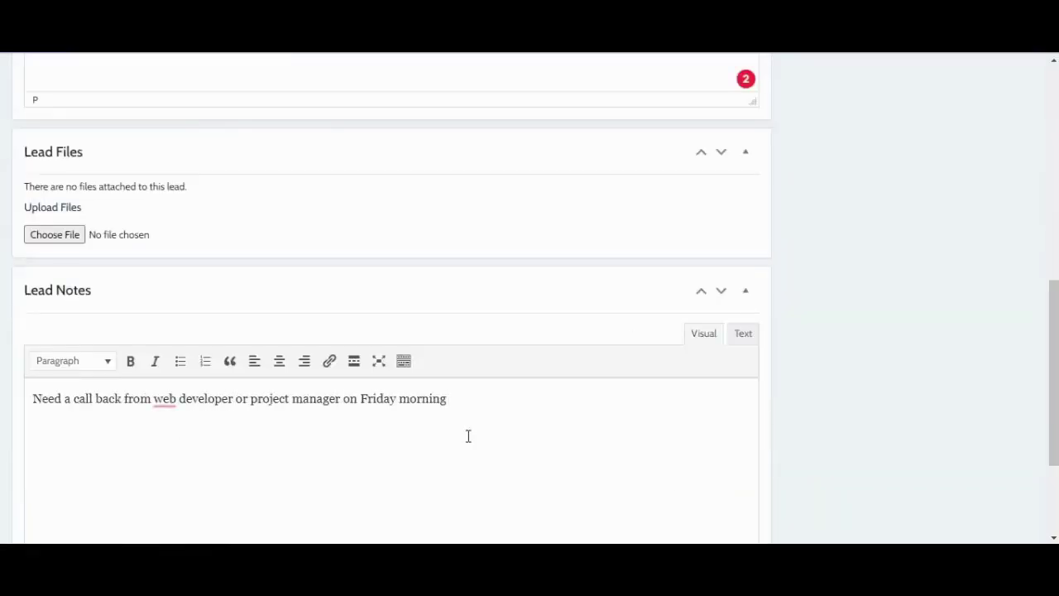
Step: Create the 'web dev & Design' lead type and save the new Web Design lead
{"action": "scroll", "coordinate": [468, 436], "scroll_direction": "up", "scroll_amount": 5}
{"action": "left_click", "coordinate": [828, 430]}
{"action": "type", "text": "web"}
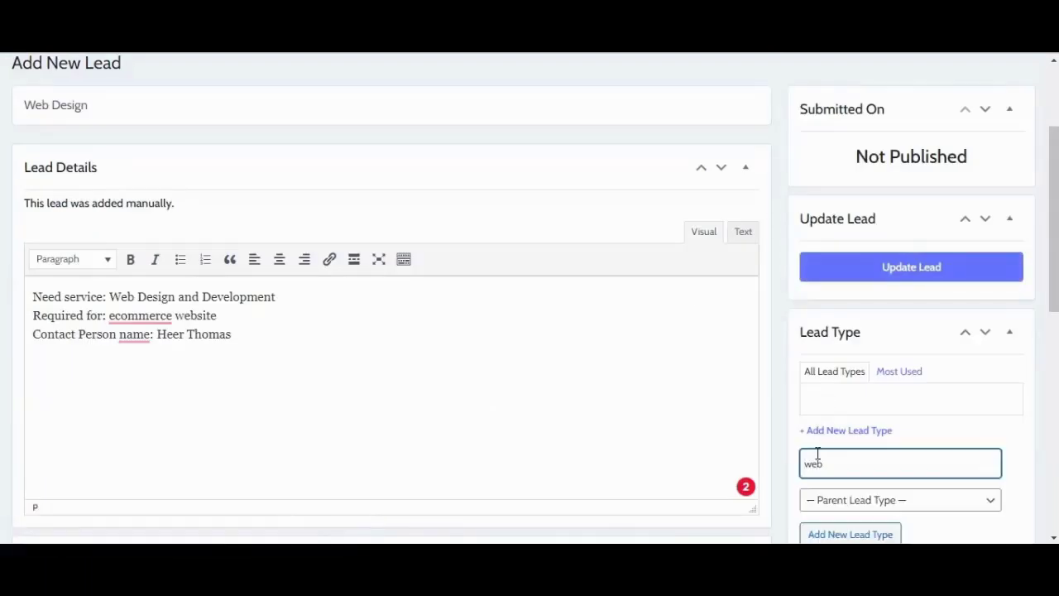
{"action": "type", "text": " dev & Design"}
{"action": "left_click", "coordinate": [850, 534]}
{"action": "left_click", "coordinate": [823, 277]}
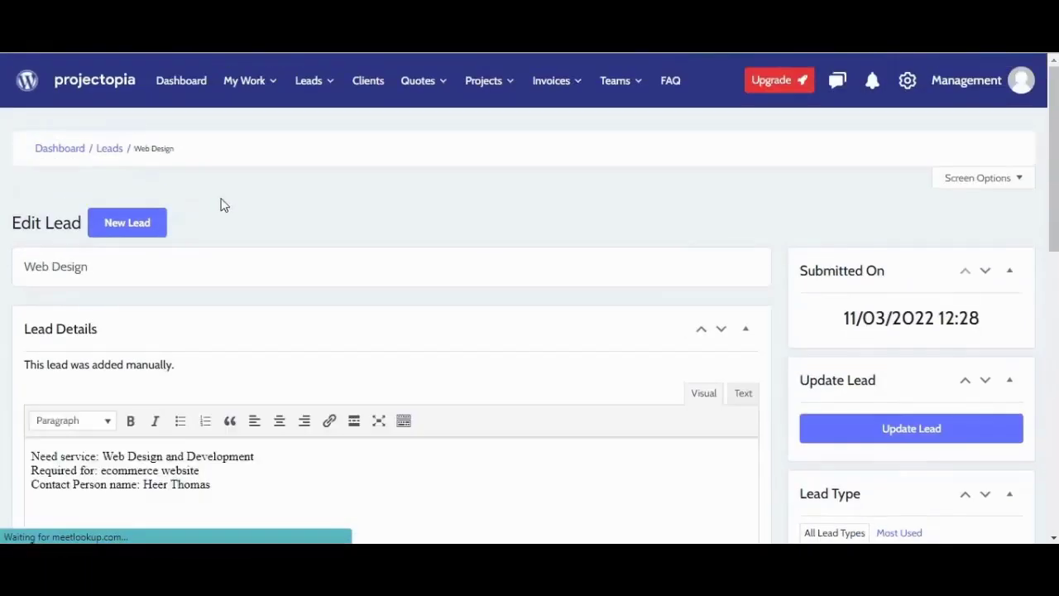
{"action": "left_click", "coordinate": [104, 148]}
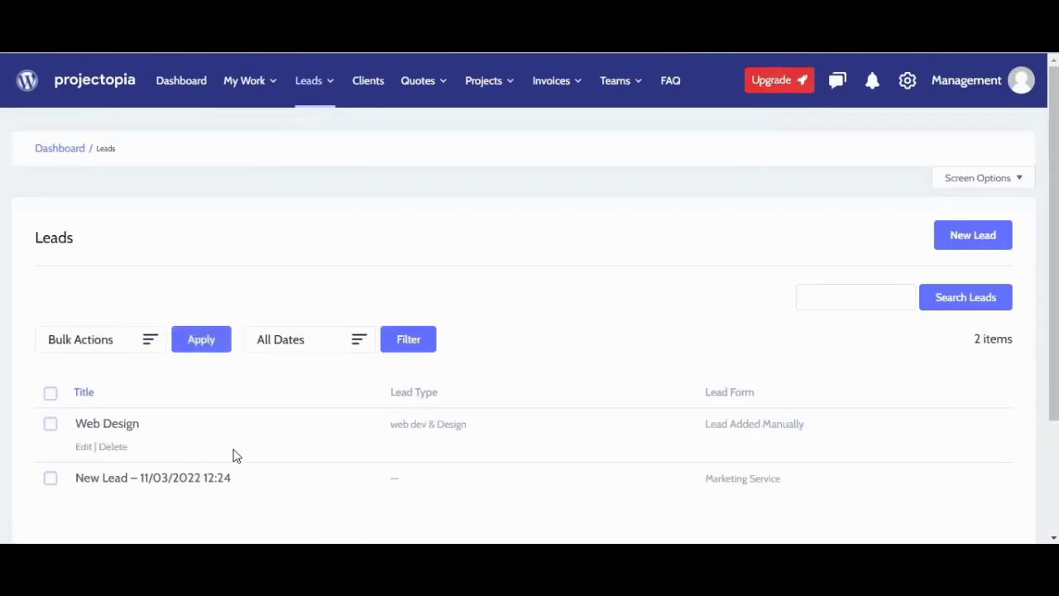
Step: Review the Projectopia dashboard: Web Design project, Kreta Arts Quote 17 awaiting approval, no outstanding invoices
{"action": "left_click", "coordinate": [191, 80]}
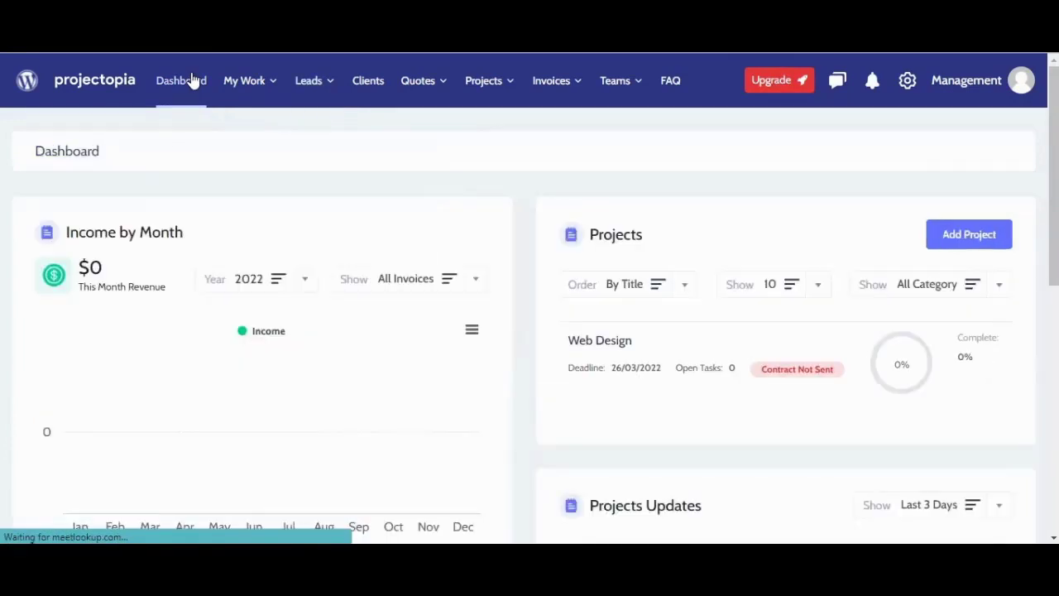
{"action": "scroll", "coordinate": [620, 387], "scroll_direction": "down", "scroll_amount": 1}
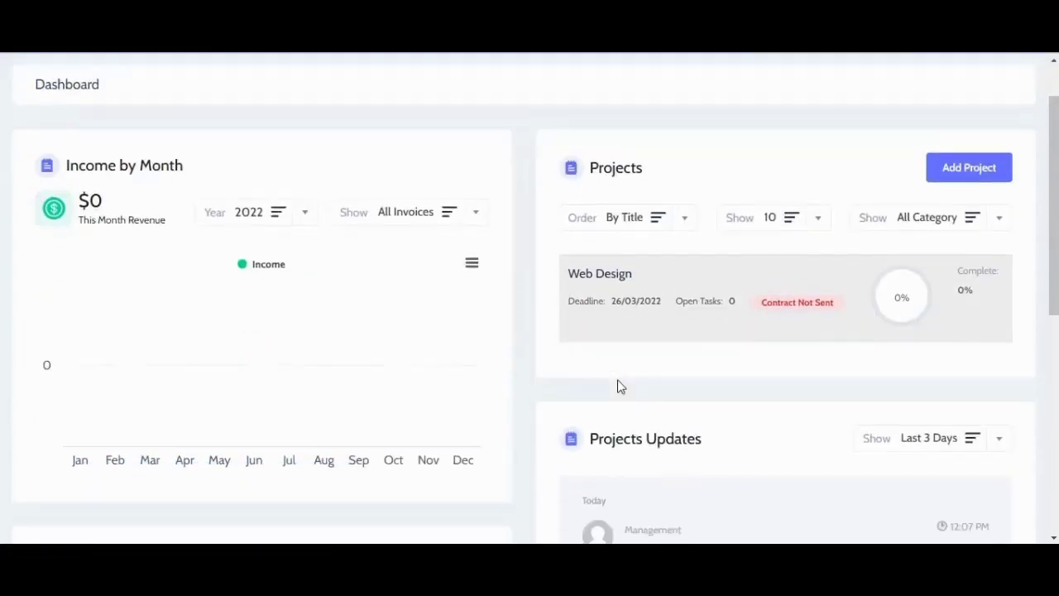
{"action": "scroll", "coordinate": [620, 386], "scroll_direction": "down", "scroll_amount": 5}
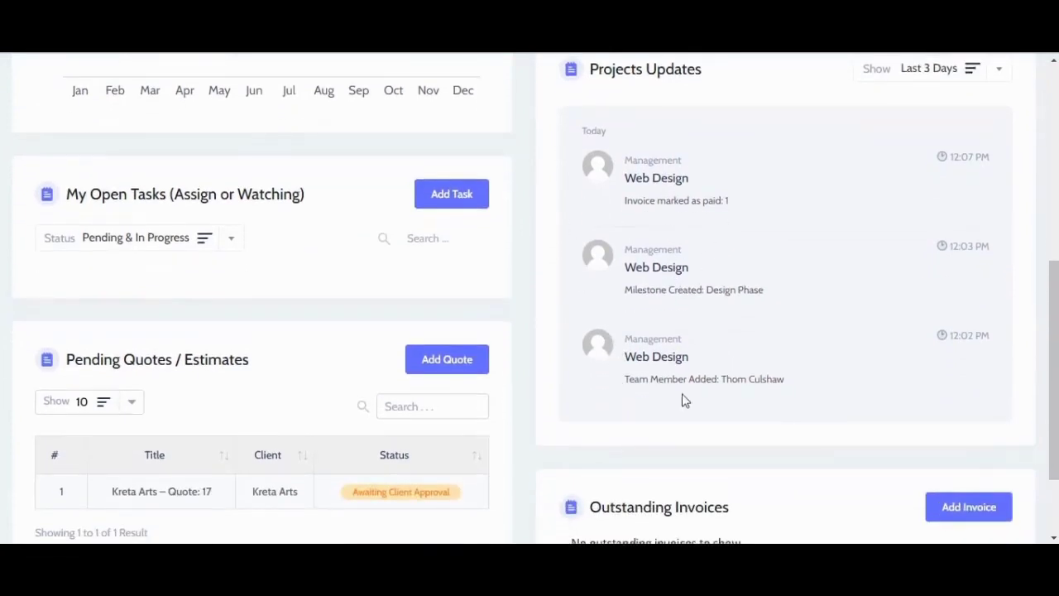
{"action": "scroll", "coordinate": [506, 409], "scroll_direction": "down", "scroll_amount": 1}
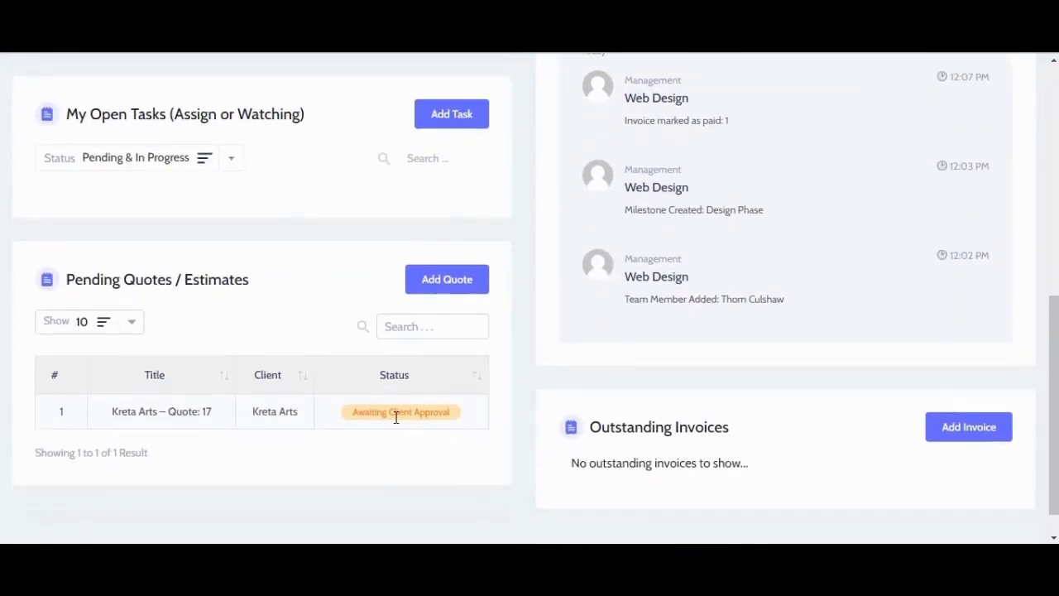
{"action": "scroll", "coordinate": [386, 406], "scroll_direction": "up", "scroll_amount": 3}
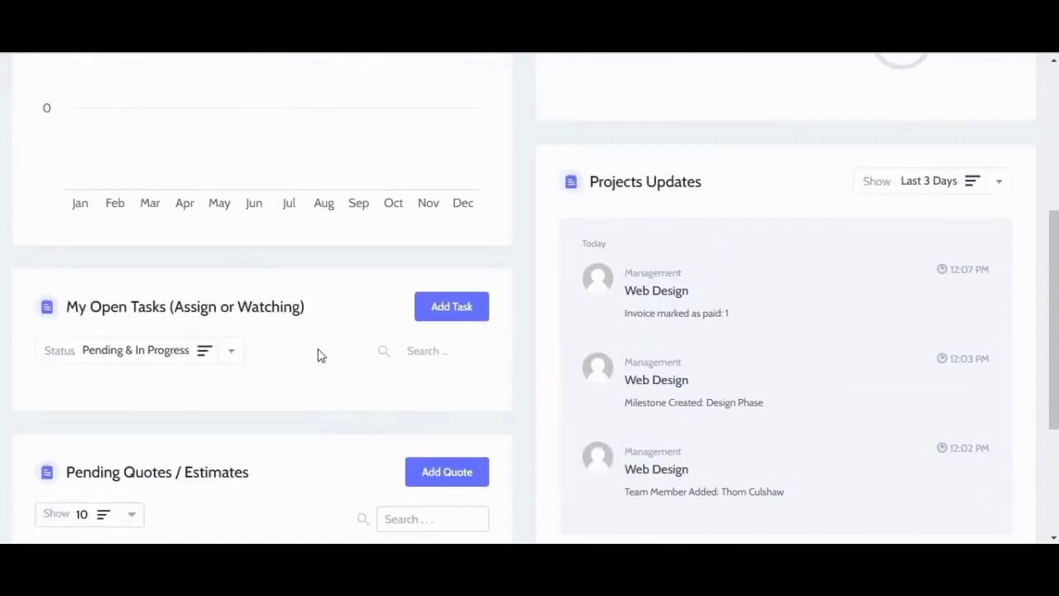
{"action": "scroll", "coordinate": [321, 355], "scroll_direction": "up", "scroll_amount": 5}
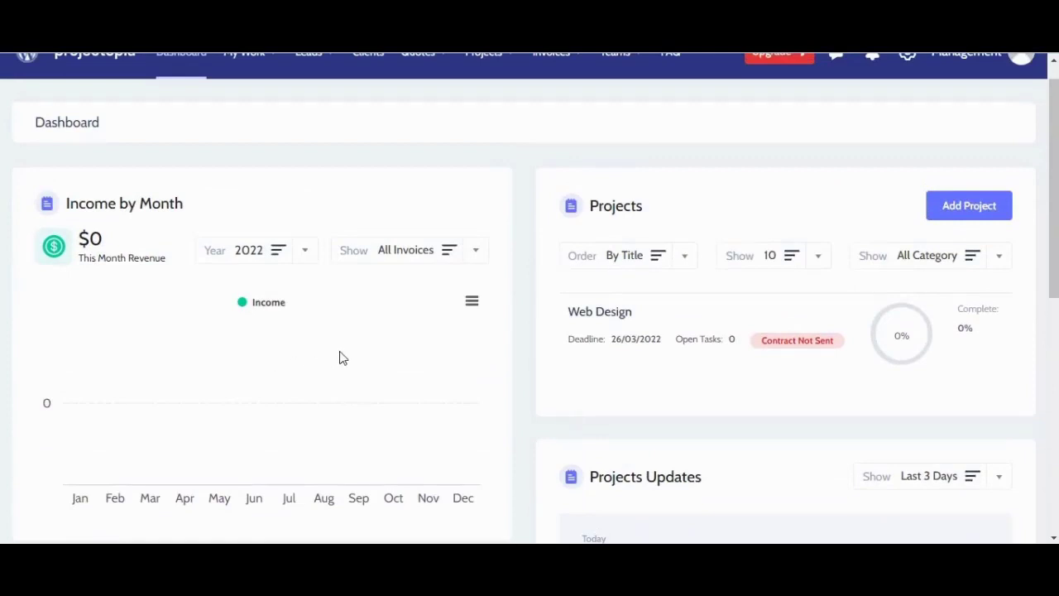
{"action": "scroll", "coordinate": [536, 346], "scroll_direction": "down", "scroll_amount": 8}
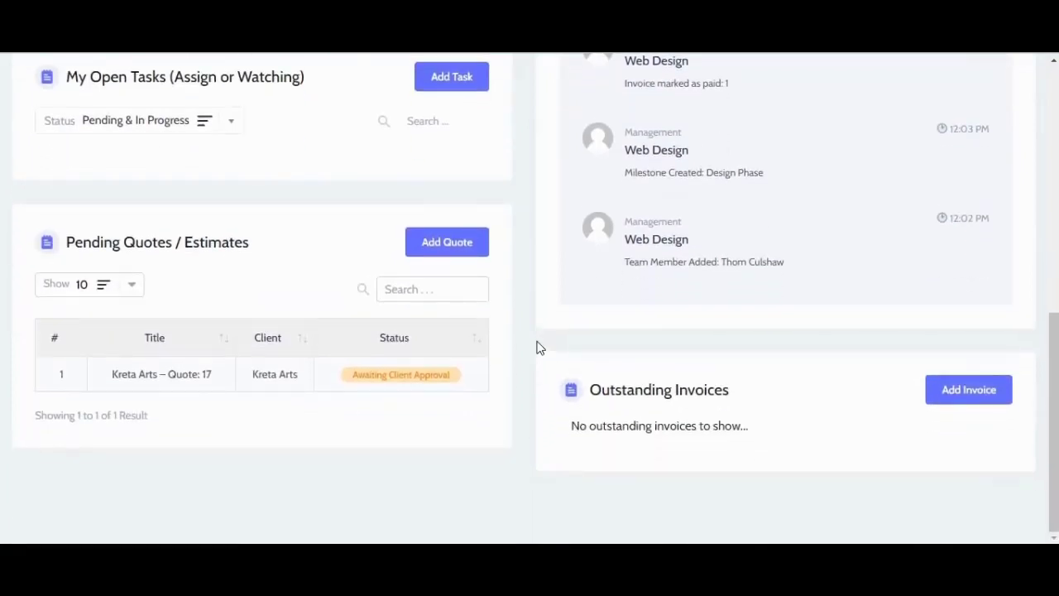
{"action": "scroll", "coordinate": [537, 346], "scroll_direction": "up", "scroll_amount": 10}
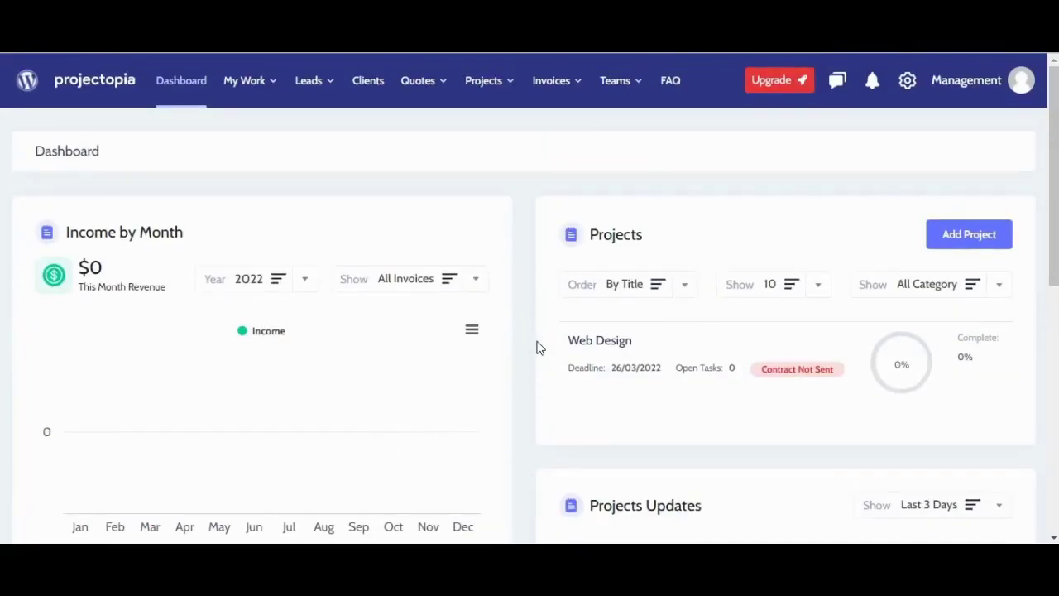